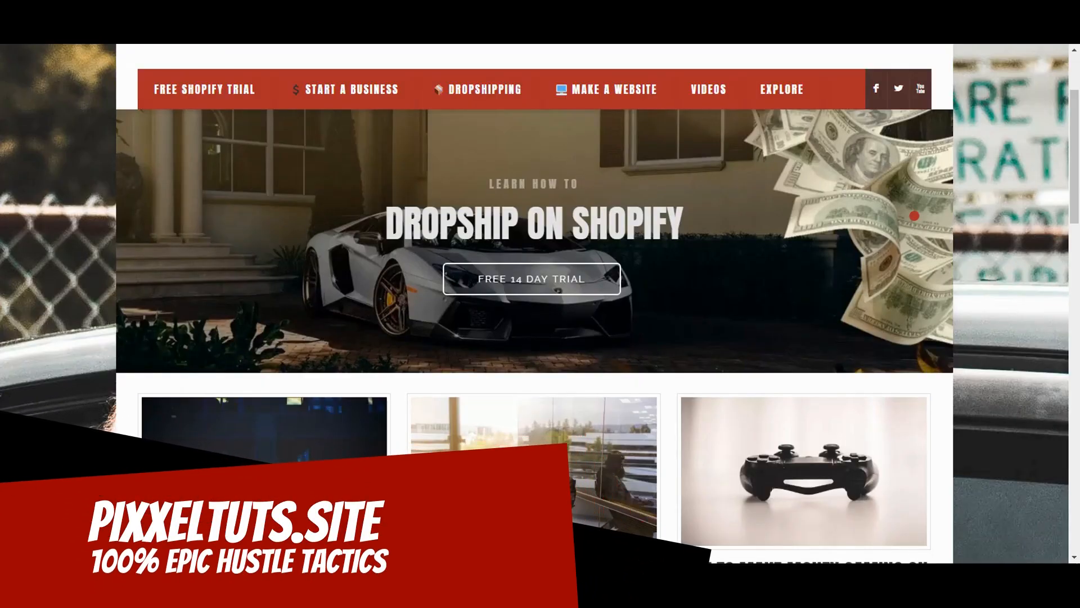
pyautogui.scroll(-4, 914, 215)
pyautogui.scroll(-6, 915, 283)
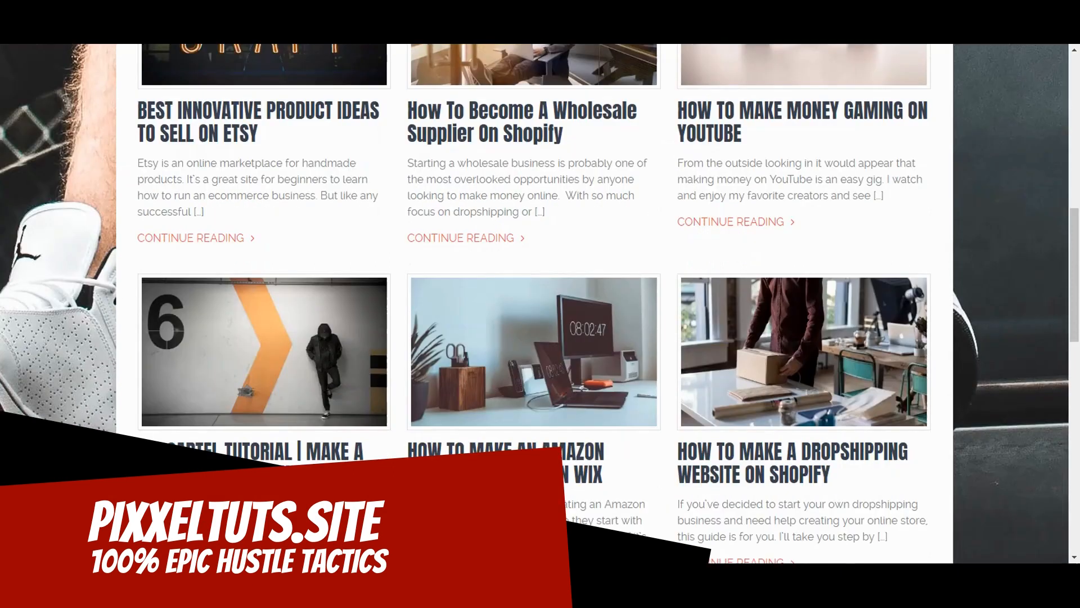
pyautogui.scroll(11, 915, 283)
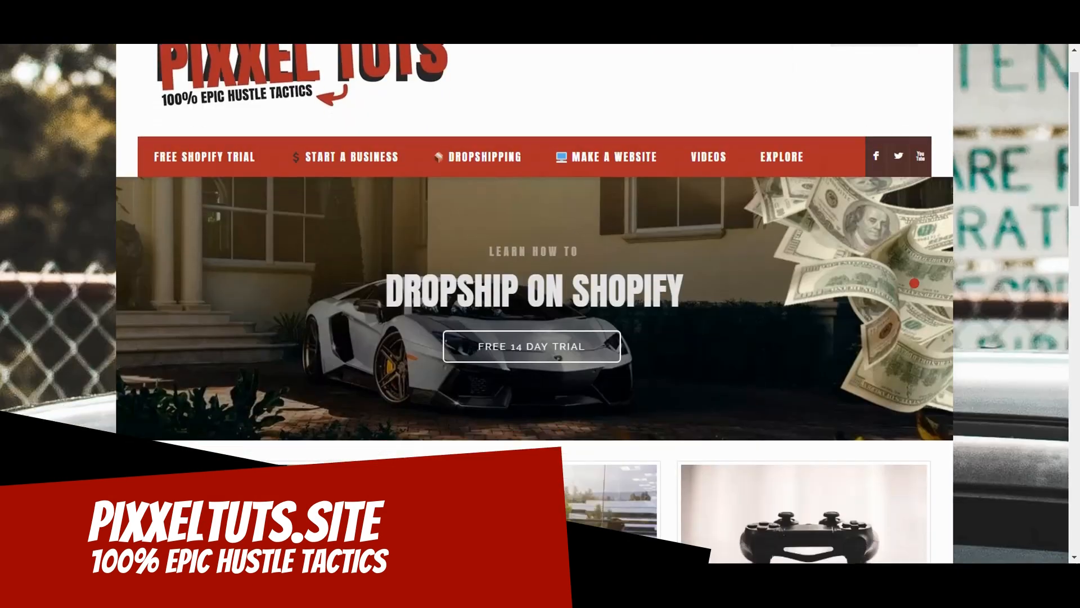
pyautogui.scroll(2, 534, 304)
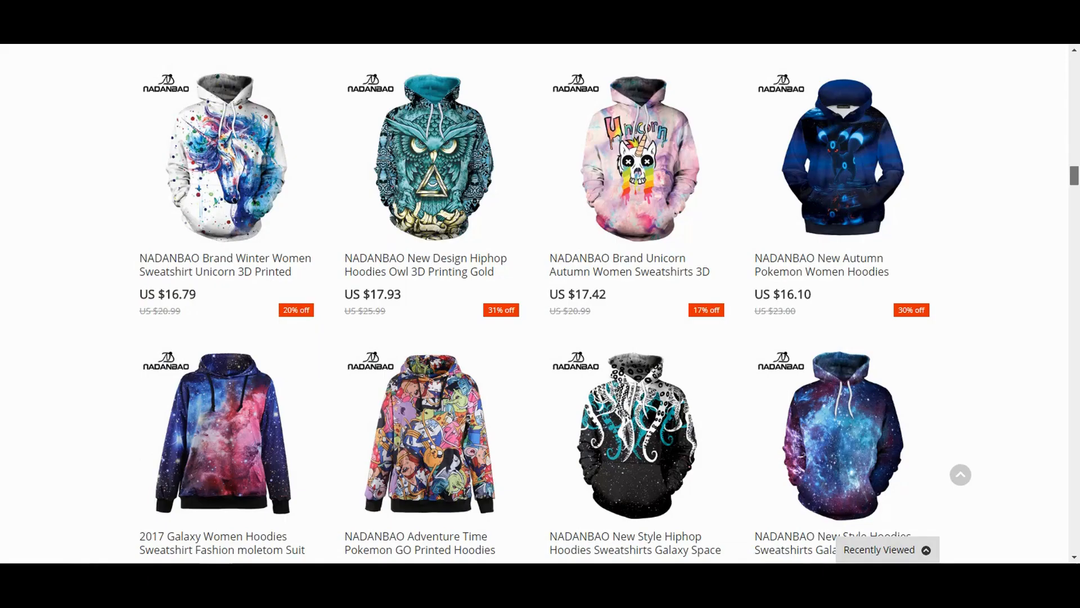
# - Browse the nadanbao Official Store's home page to survey its hoodies, T-shirts, leggings and dresses with their prices
pyautogui.scroll(15, 540, 304)
pyautogui.scroll(15, 540, 304)
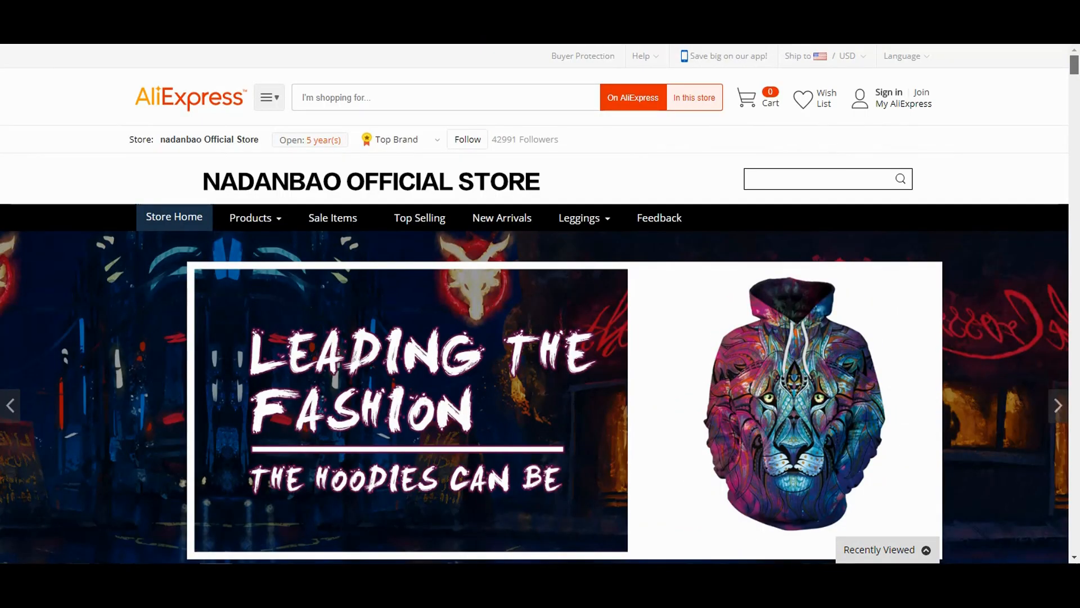
pyautogui.scroll(-2, 540, 303)
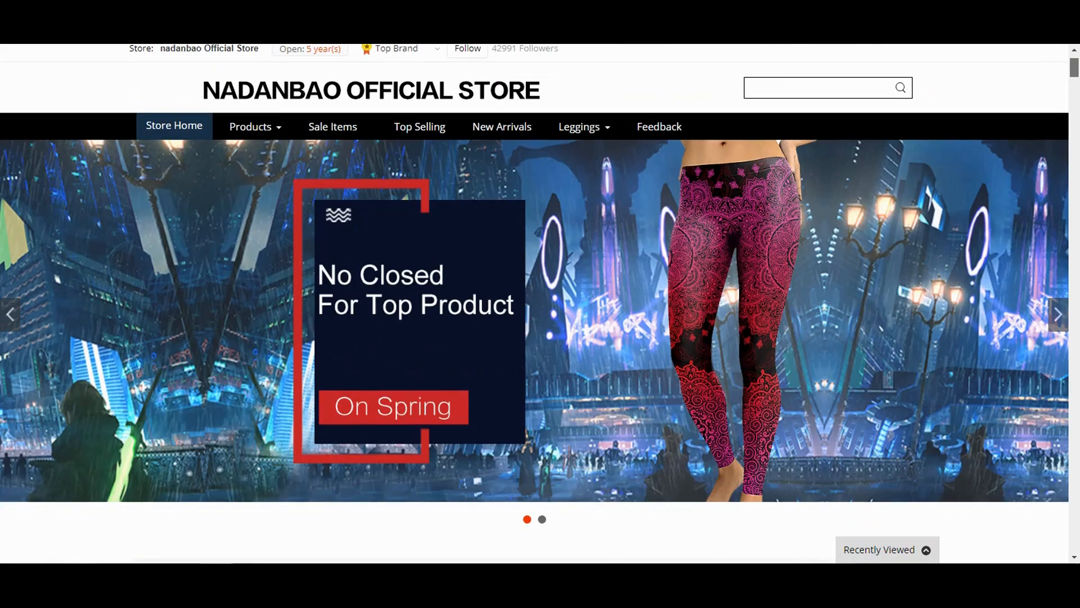
pyautogui.scroll(-12, 540, 304)
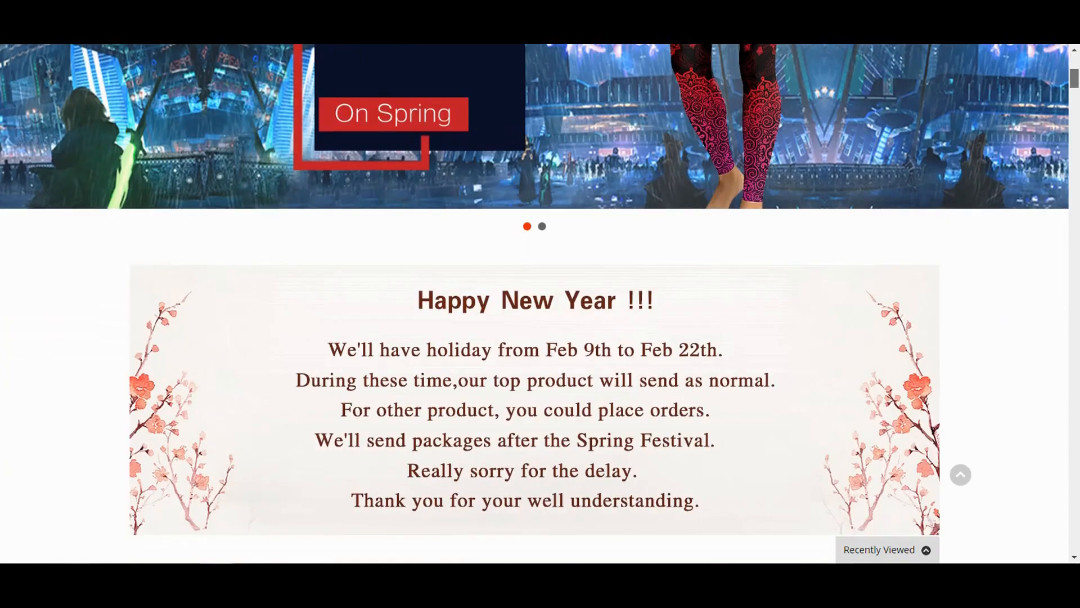
pyautogui.scroll(-20, 540, 304)
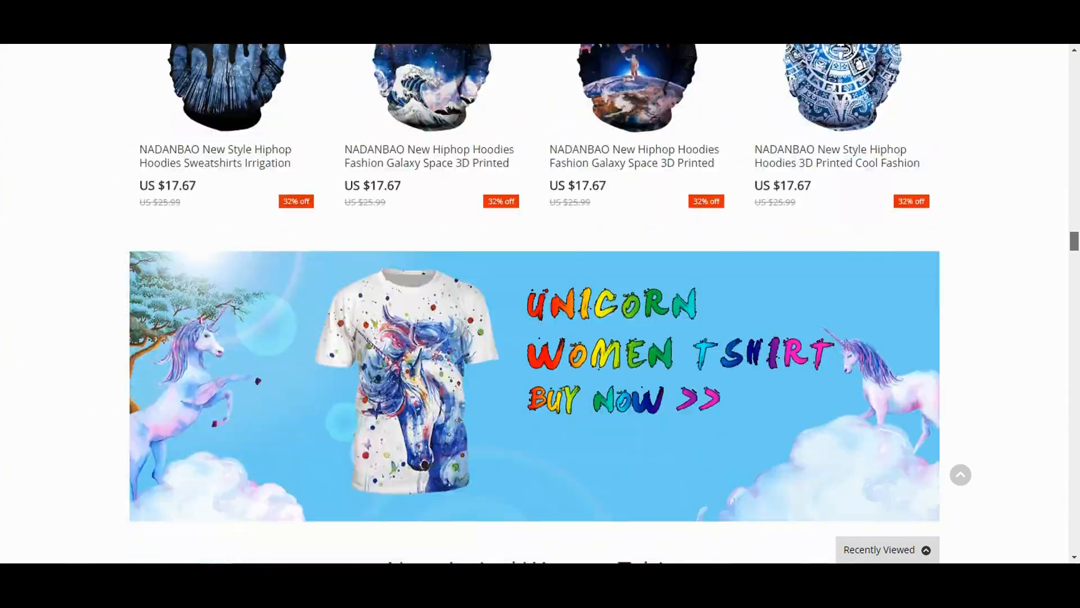
pyautogui.scroll(-1, 541, 303)
pyautogui.scroll(-20, 540, 303)
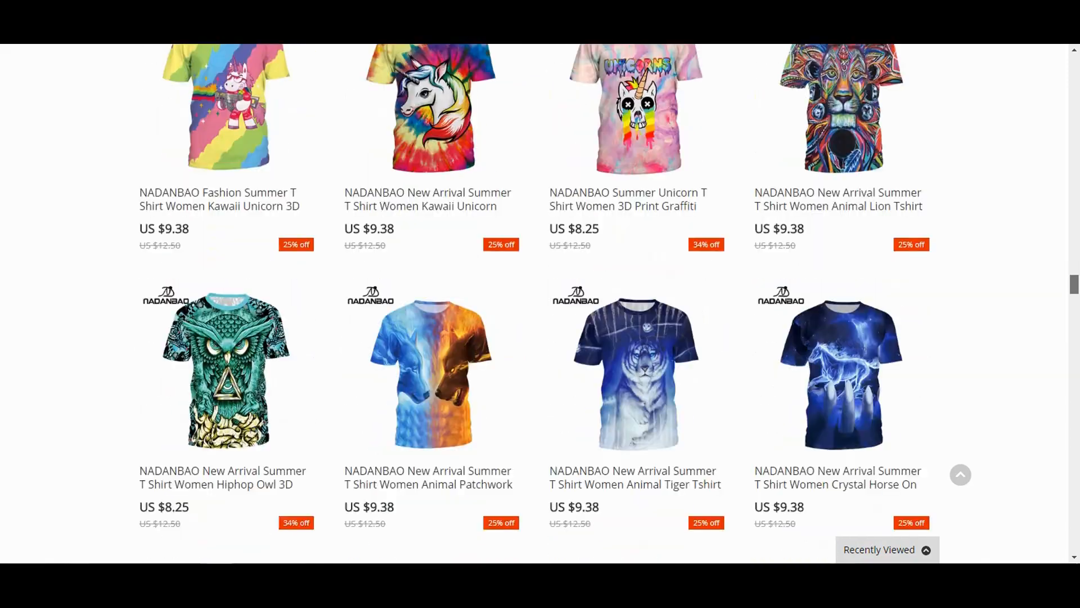
pyautogui.scroll(-15, 540, 304)
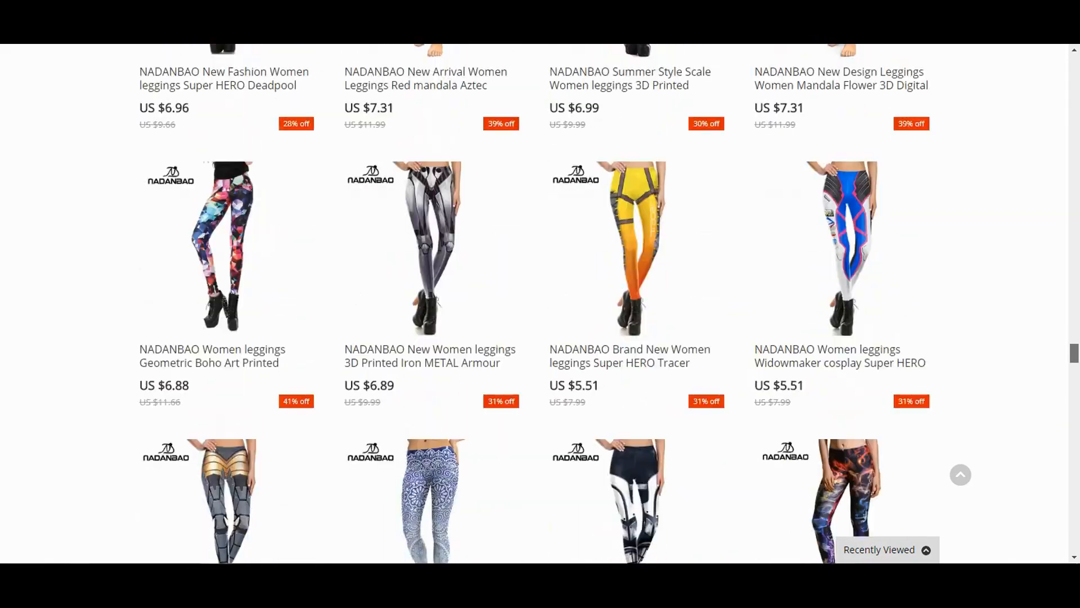
pyautogui.scroll(-12, 540, 304)
pyautogui.scroll(10, 540, 304)
pyautogui.scroll(-4, 540, 304)
pyautogui.scroll(-12, 540, 304)
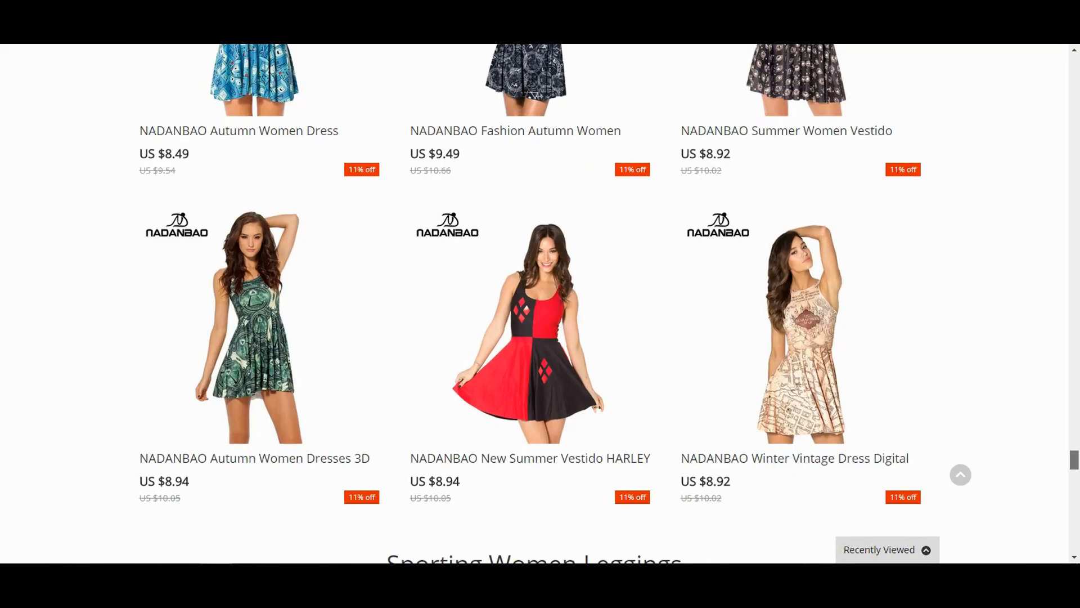
pyautogui.scroll(-15, 540, 304)
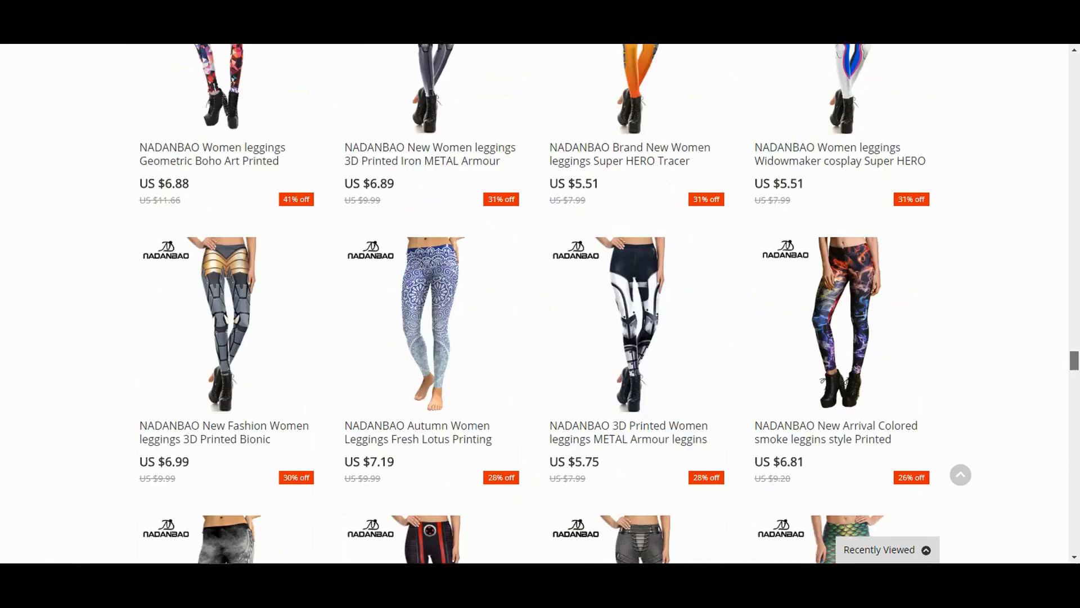
# - Look through the store's Hot Sale women's hoodies and sweatshirts and open the pink Unicorn hoodie's product page
pyautogui.scroll(15, 541, 304)
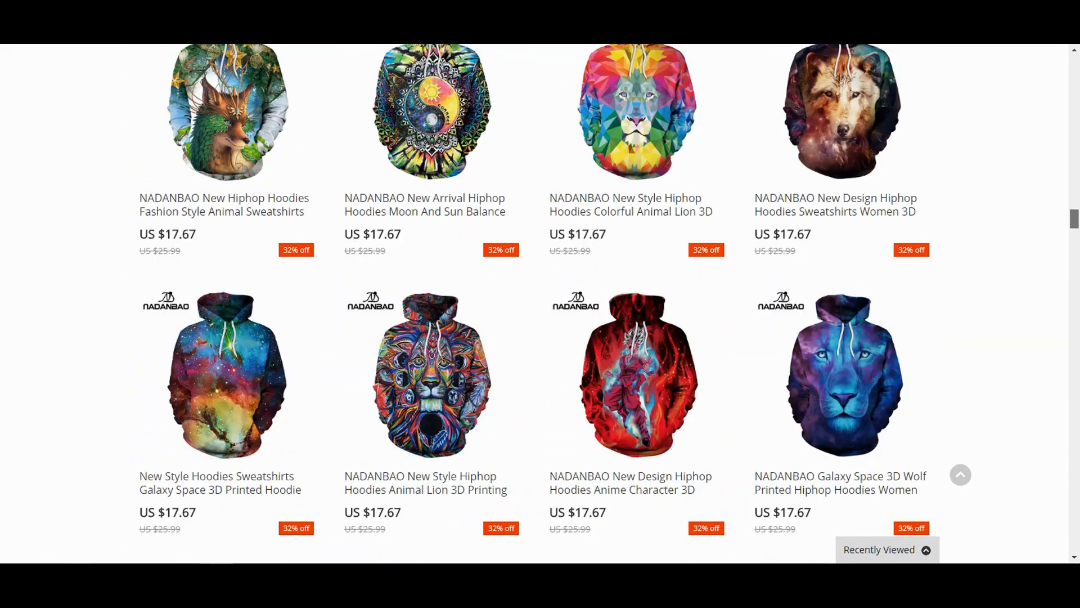
pyautogui.scroll(10, 540, 304)
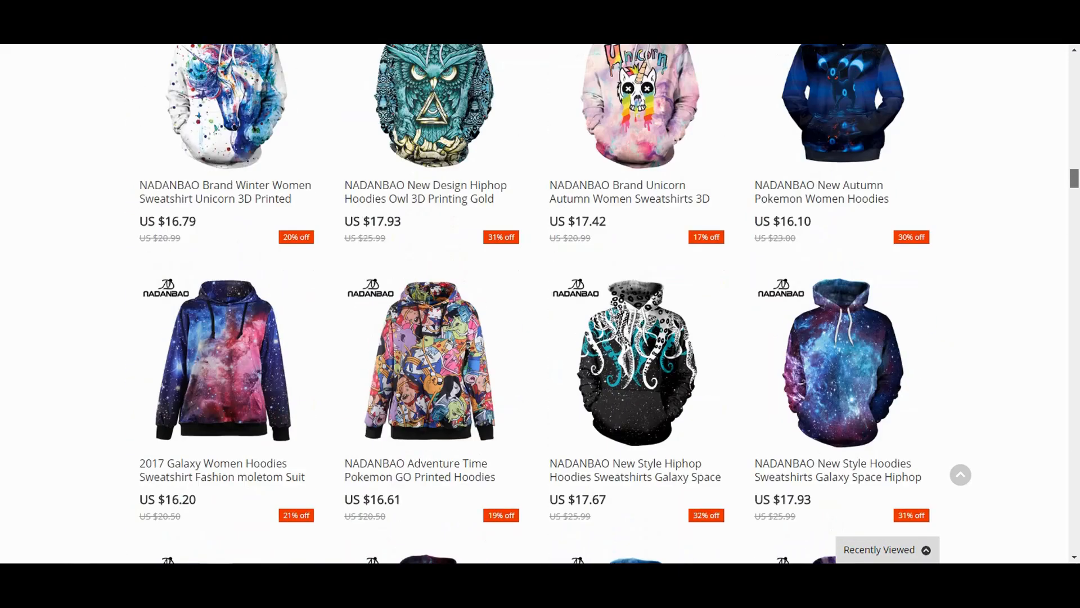
pyautogui.scroll(5, 540, 304)
pyautogui.scroll(-2, 541, 304)
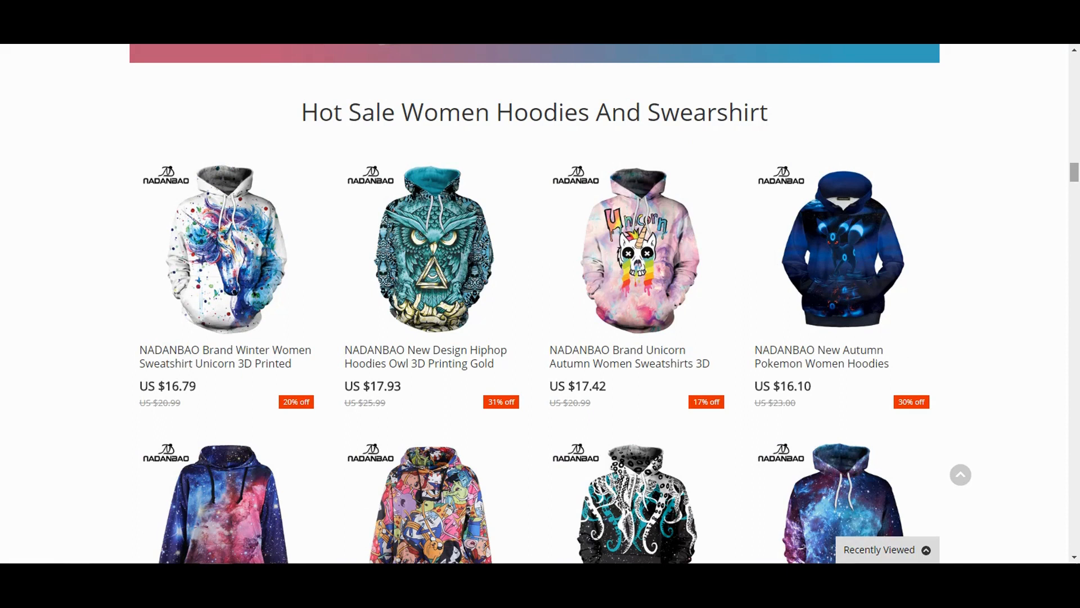
pyautogui.scroll(-1, 540, 304)
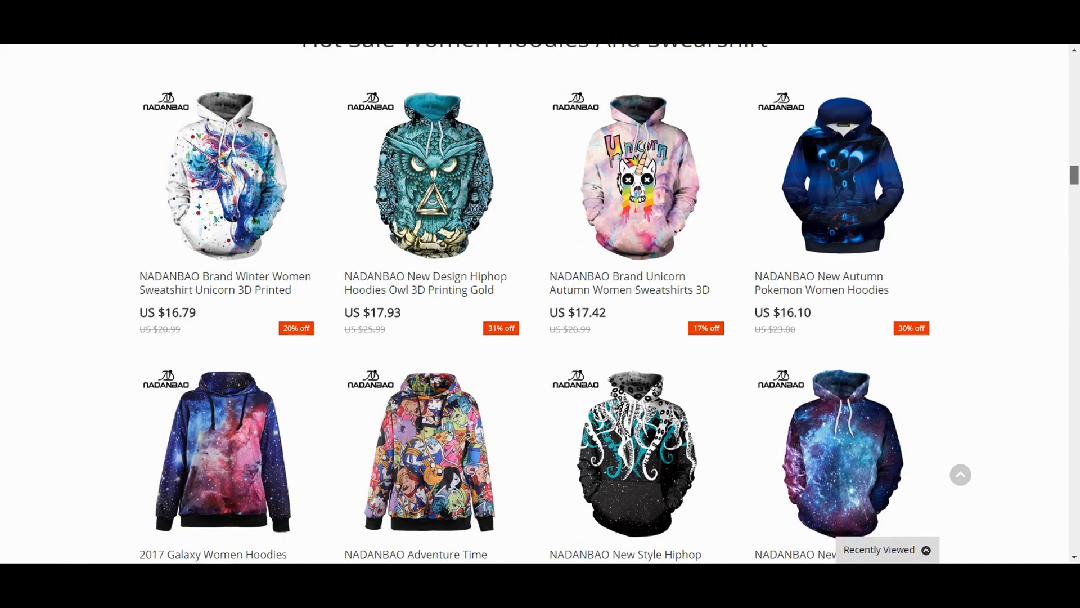
pyautogui.scroll(-1, 535, 304)
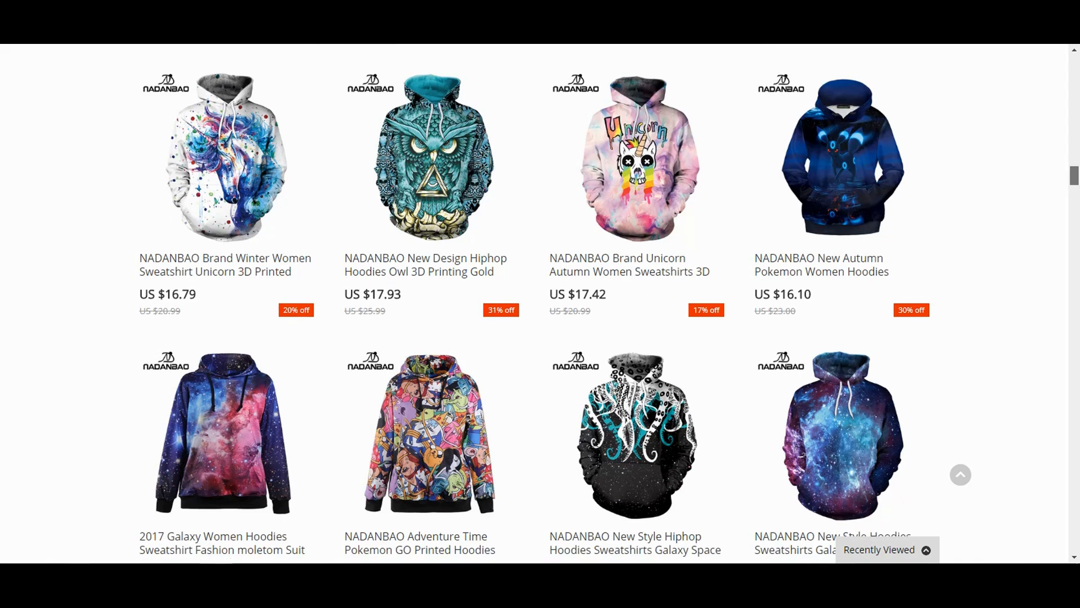
pyautogui.scroll(-5, 540, 304)
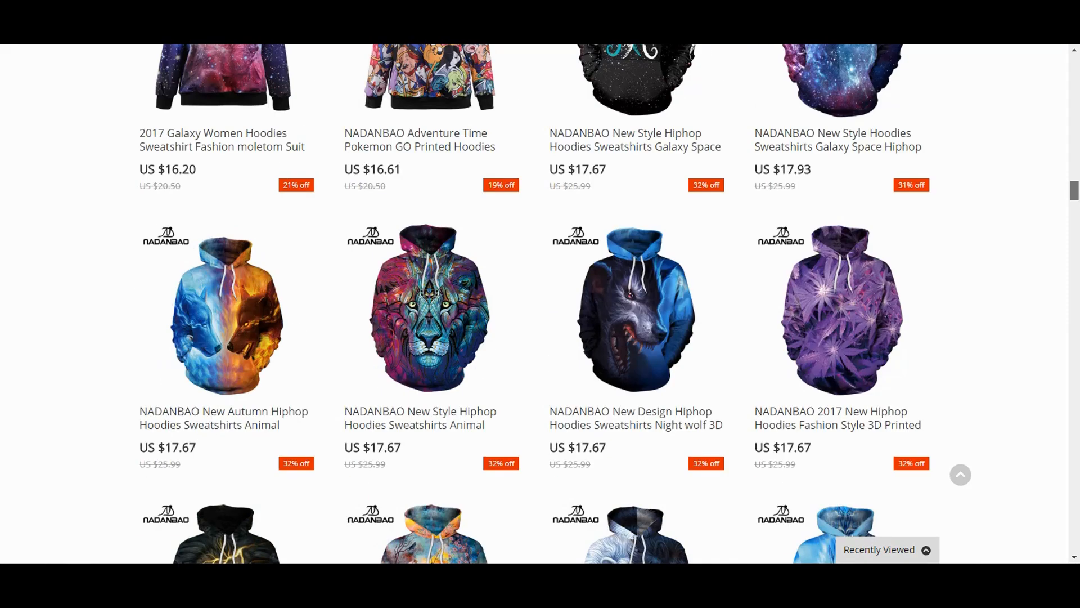
pyautogui.scroll(-1, 540, 303)
pyautogui.scroll(-7, 540, 304)
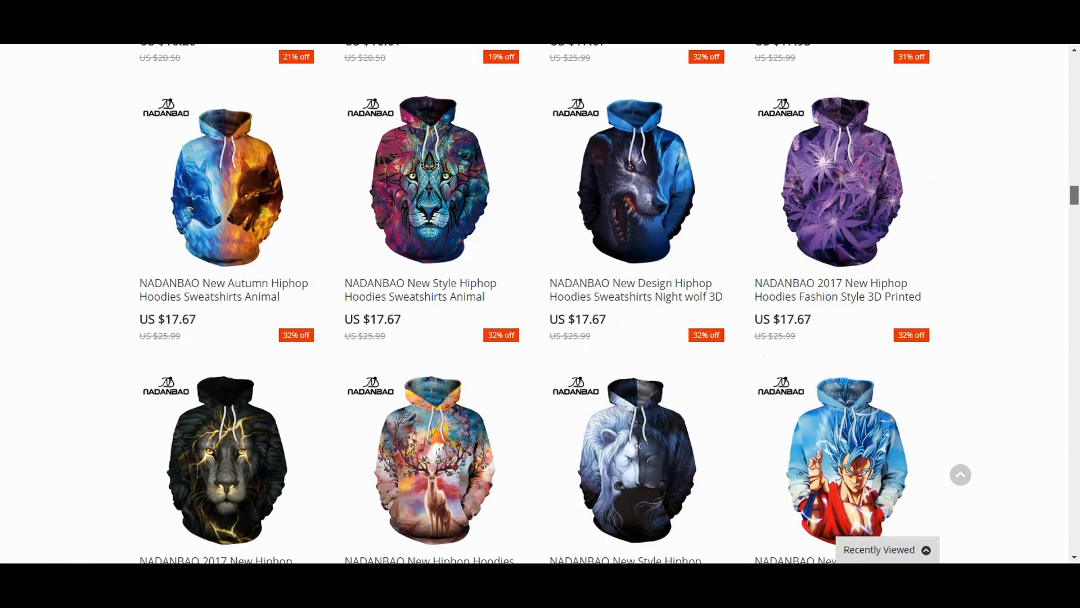
pyautogui.scroll(20, 540, 304)
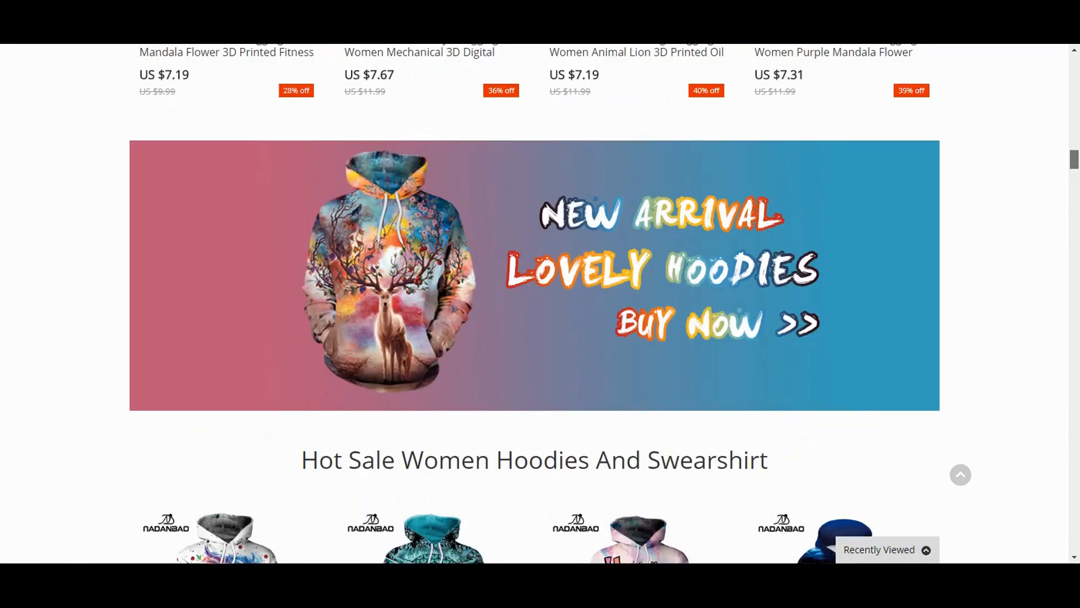
pyautogui.scroll(-9, 540, 304)
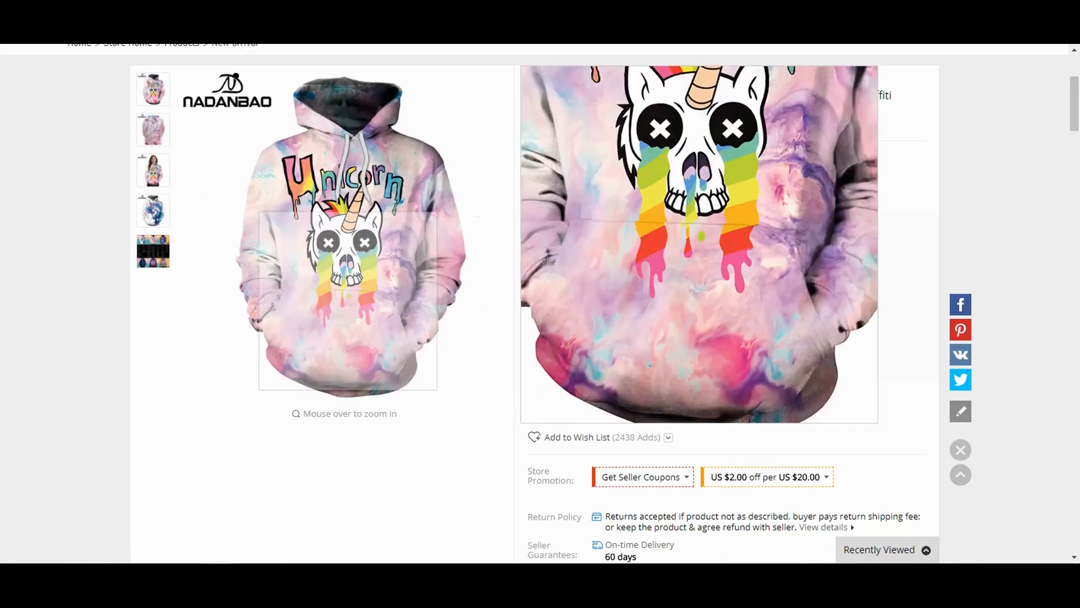
# - Examine the Unicorn hoodie's feedback ratings and view the customer photos in the first review
pyautogui.scroll(-8, 541, 304)
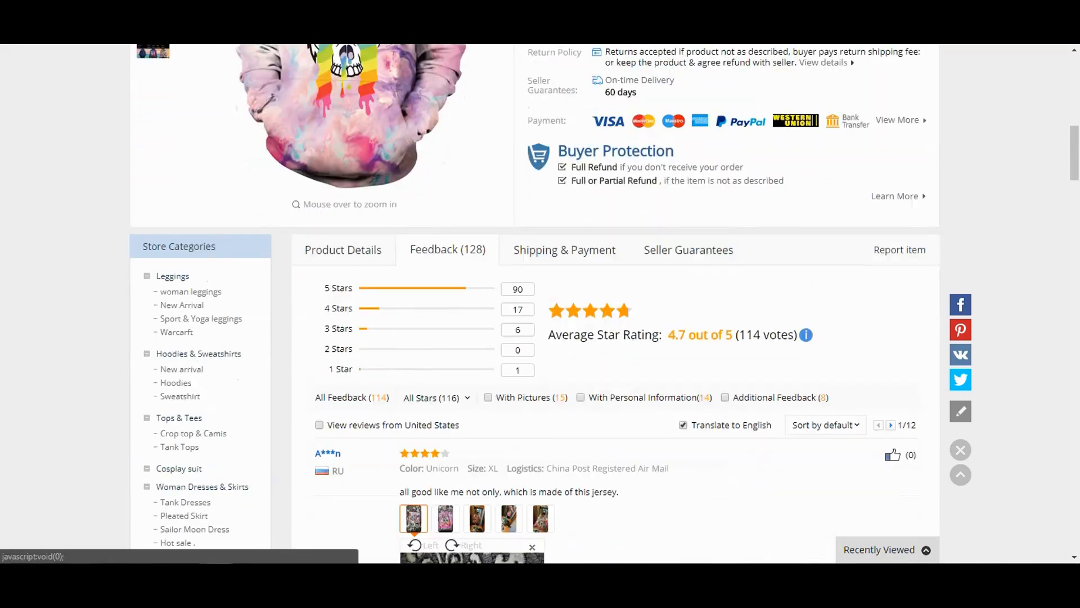
pyautogui.scroll(-6, 541, 304)
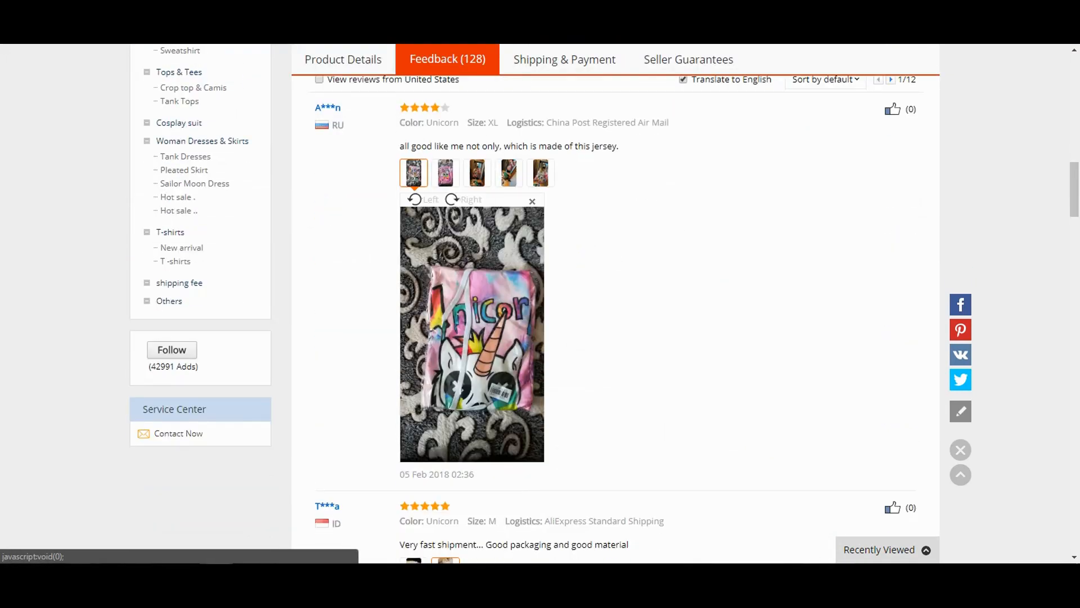
pyautogui.scroll(5, 534, 304)
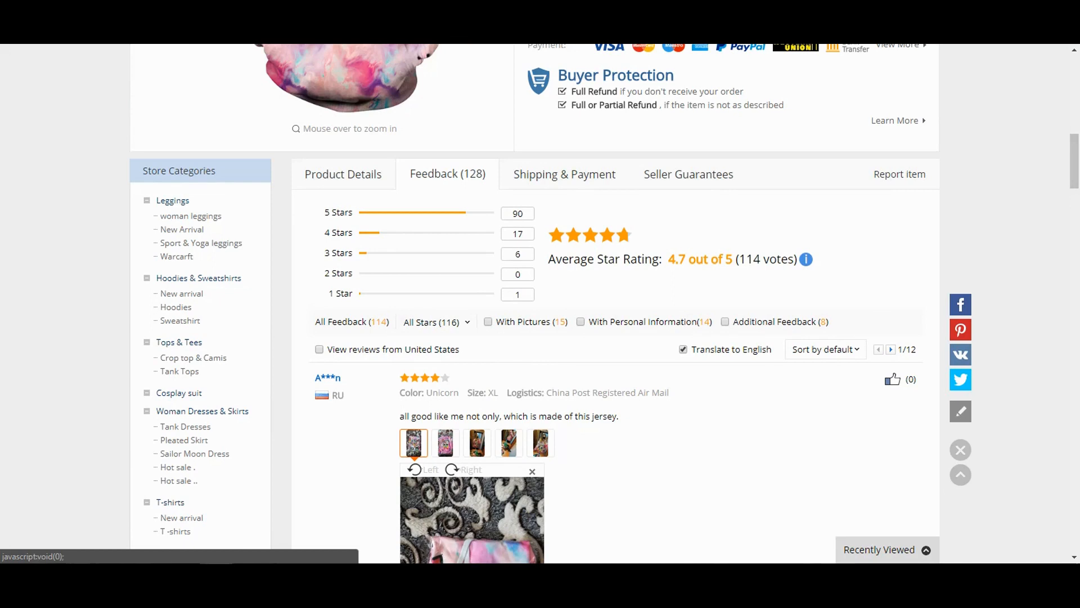
pyautogui.scroll(-5, 534, 304)
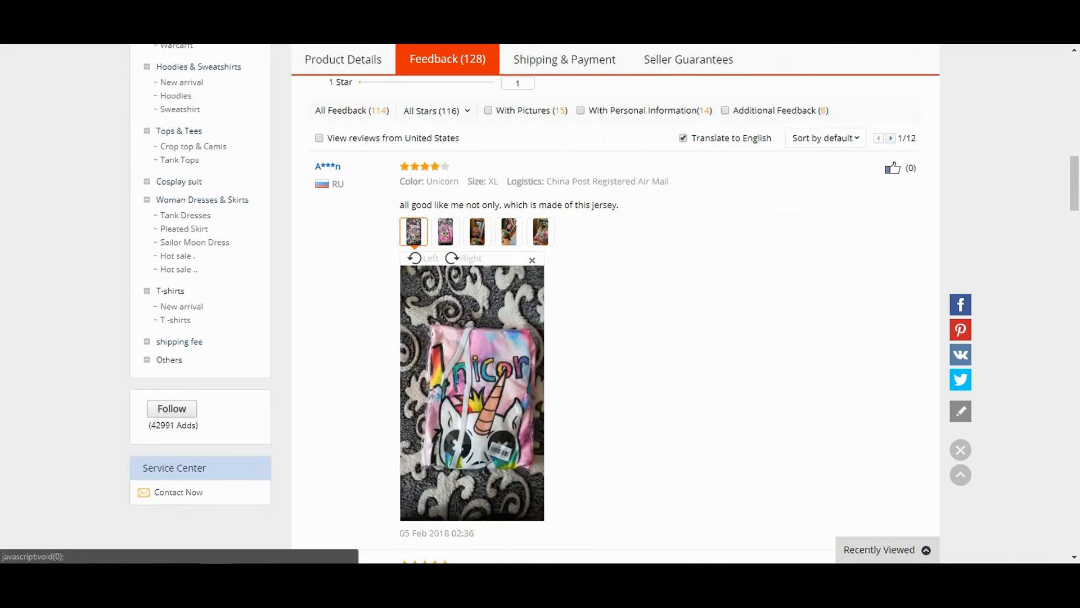
pyautogui.click(445, 173)
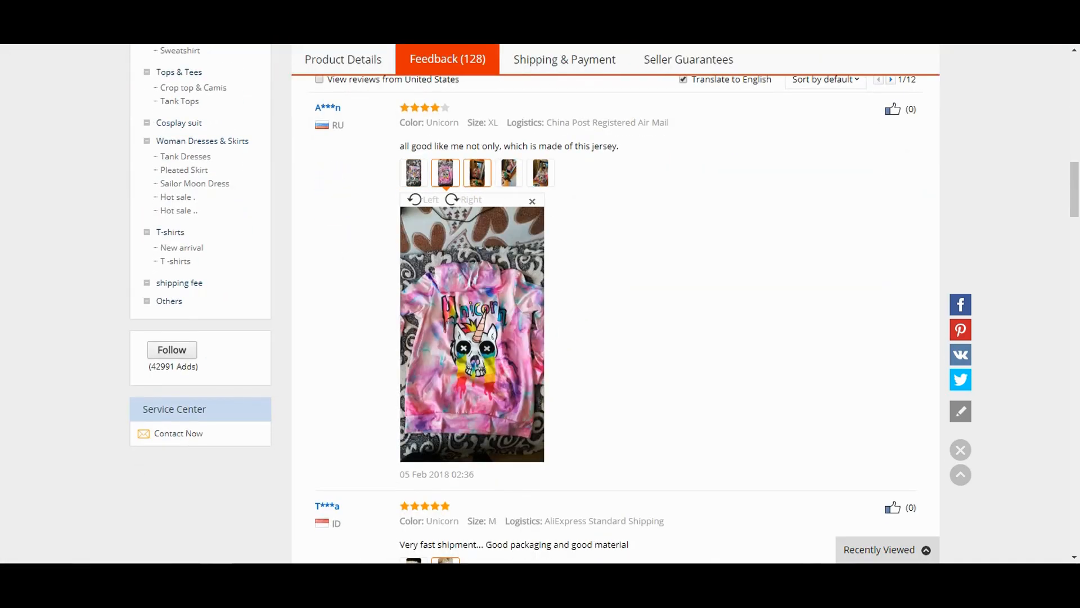
pyautogui.click(477, 172)
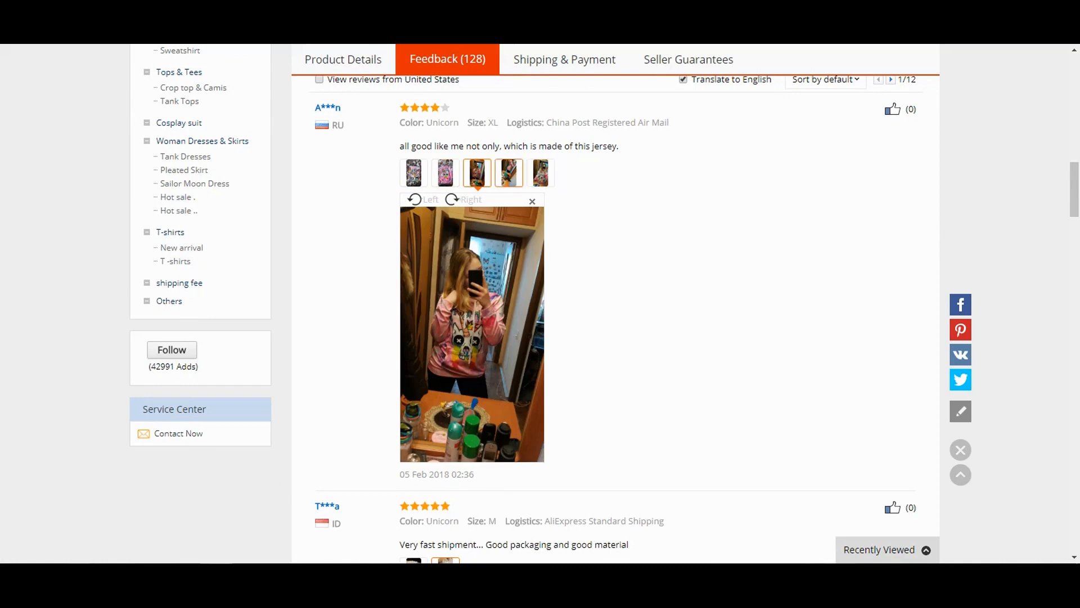
pyautogui.click(509, 173)
pyautogui.click(540, 172)
pyautogui.click(414, 173)
# - Read the remaining customer reviews on the first feedback page, checking comments on shipping, sizing and quality and the attached photos
pyautogui.scroll(-6, 472, 338)
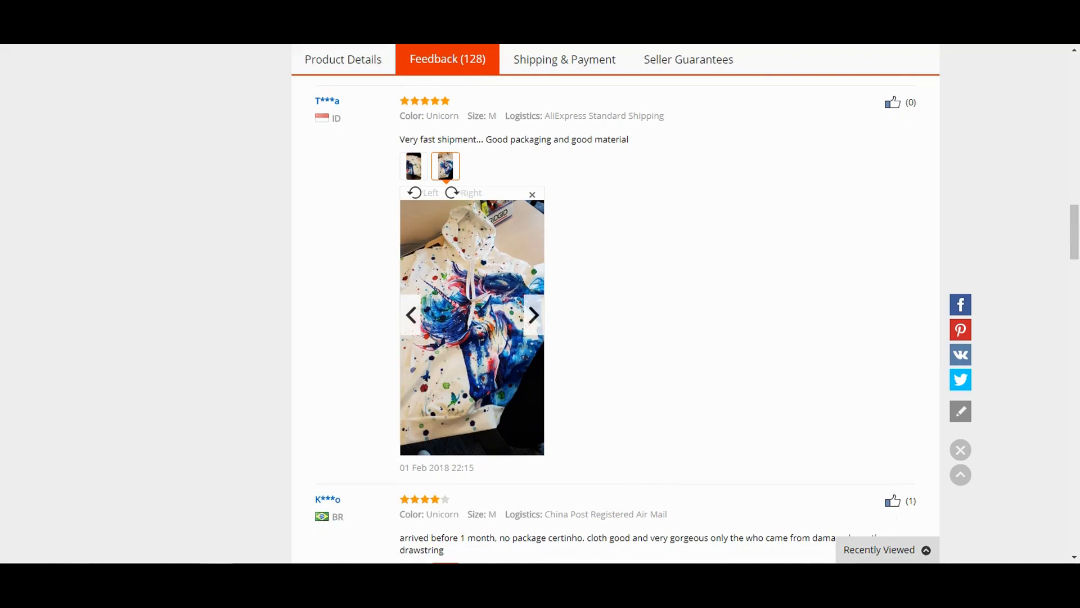
pyautogui.scroll(-8, 472, 326)
pyautogui.scroll(-2, 562, 315)
pyautogui.scroll(4, 562, 315)
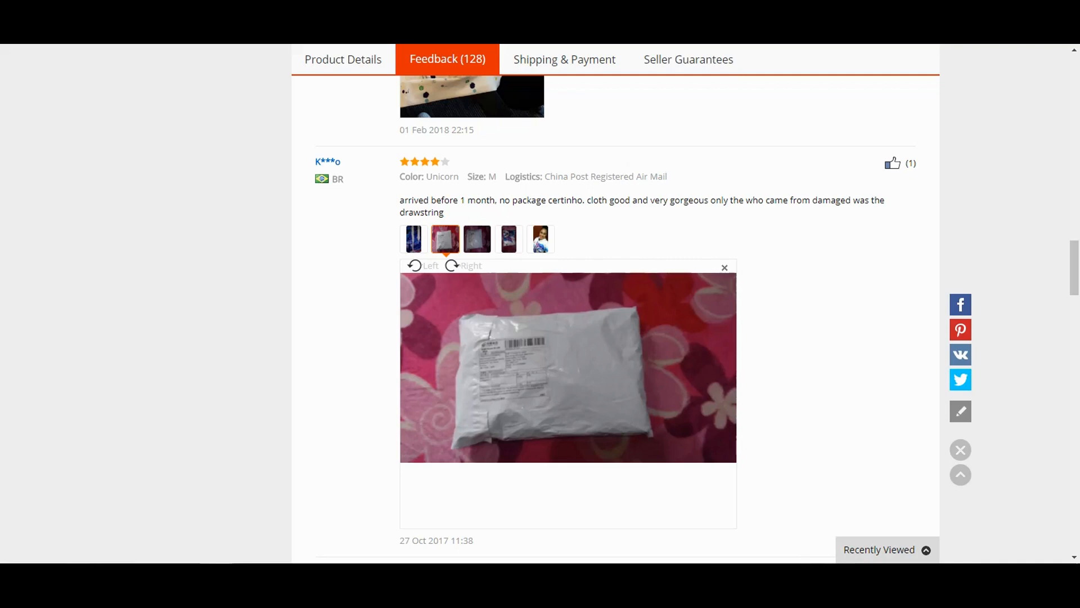
pyautogui.scroll(-6, 615, 319)
pyautogui.scroll(-7, 615, 319)
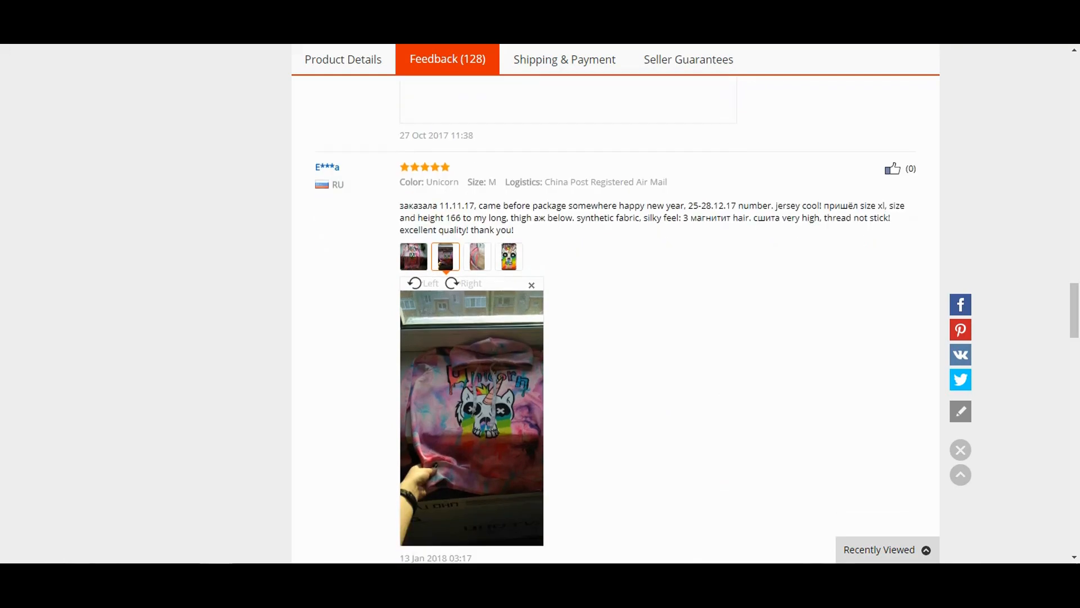
pyautogui.scroll(-10, 615, 319)
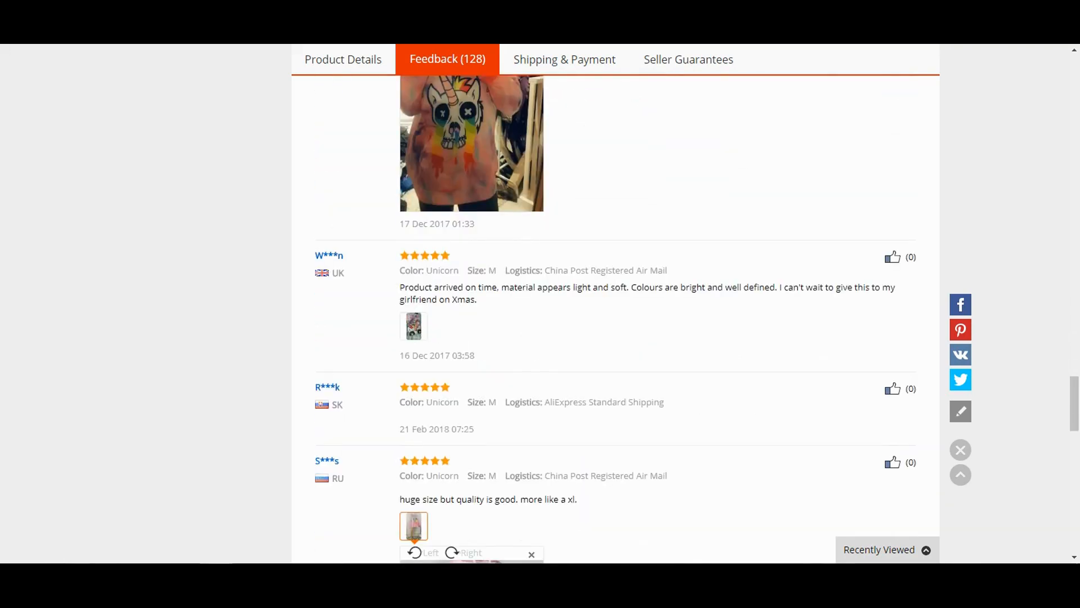
pyautogui.scroll(-10, 615, 319)
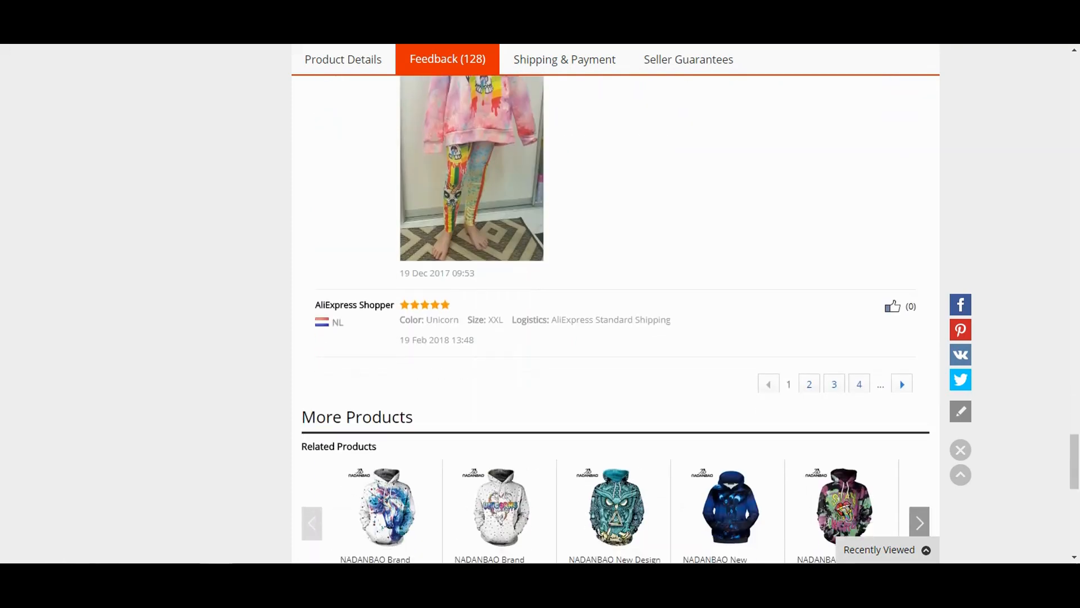
pyautogui.scroll(-2, 615, 319)
pyautogui.scroll(8, 615, 319)
pyautogui.scroll(20, 615, 319)
pyautogui.scroll(20, 615, 319)
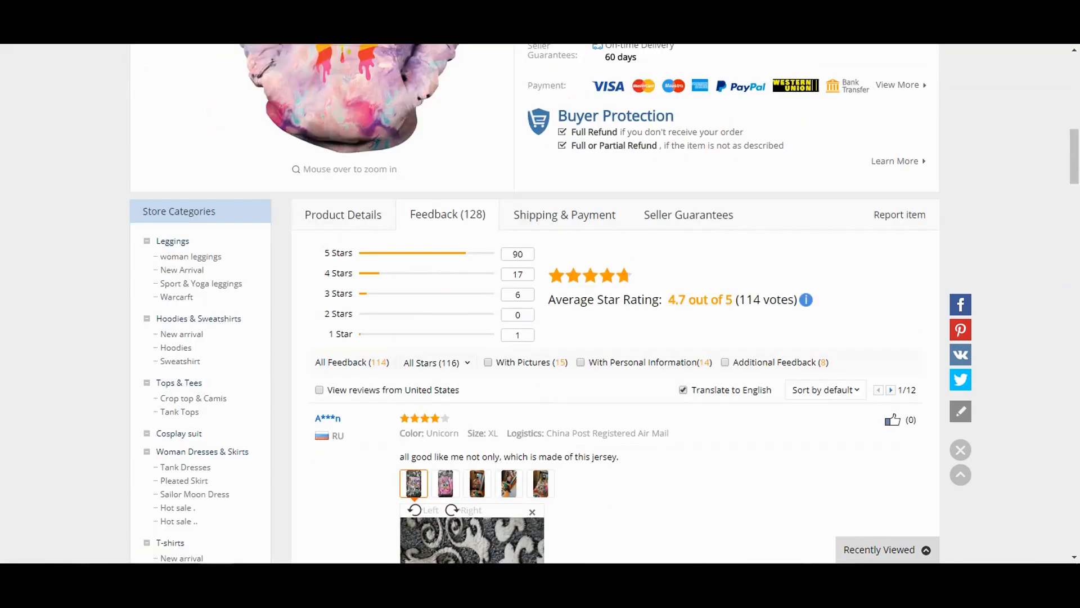
# - Check the Unicorn hoodie's price, order count, shipping method and estimated delivery time
pyautogui.scroll(12, 615, 319)
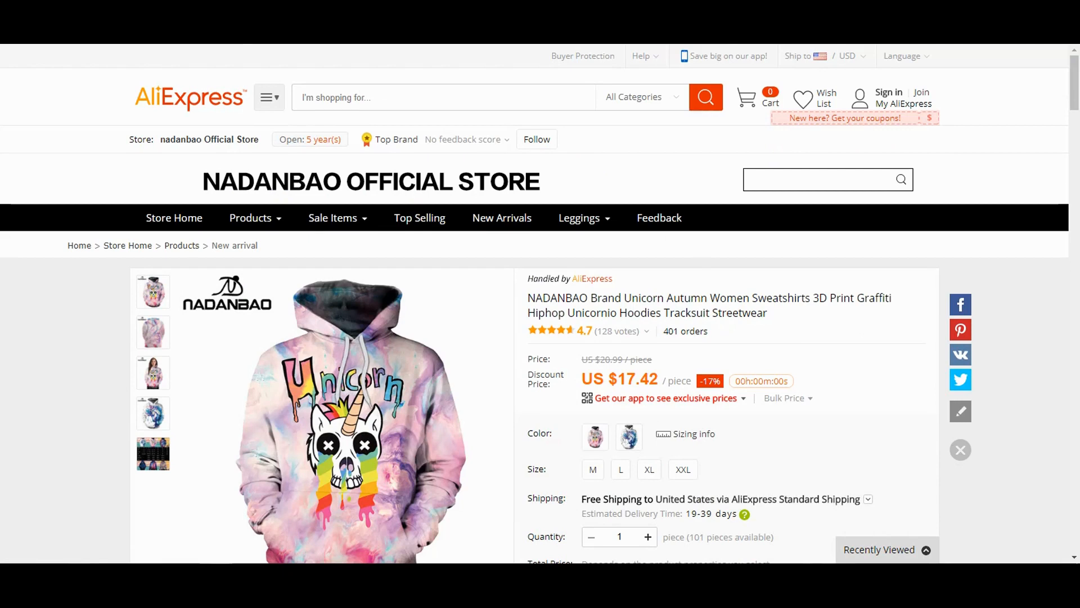
pyautogui.scroll(-2, 541, 304)
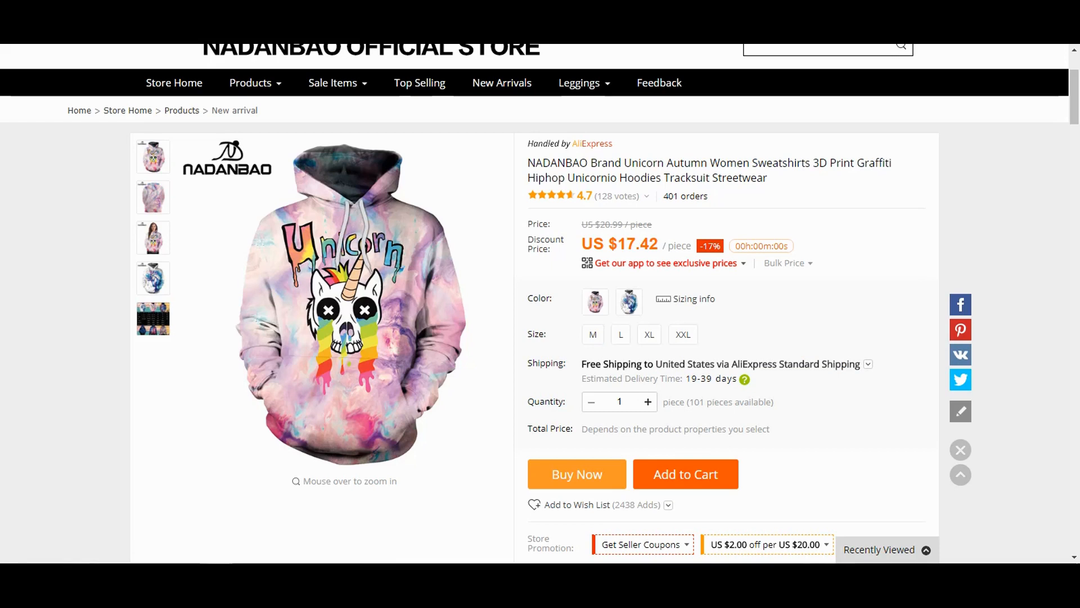
pyautogui.moveTo(744, 379)
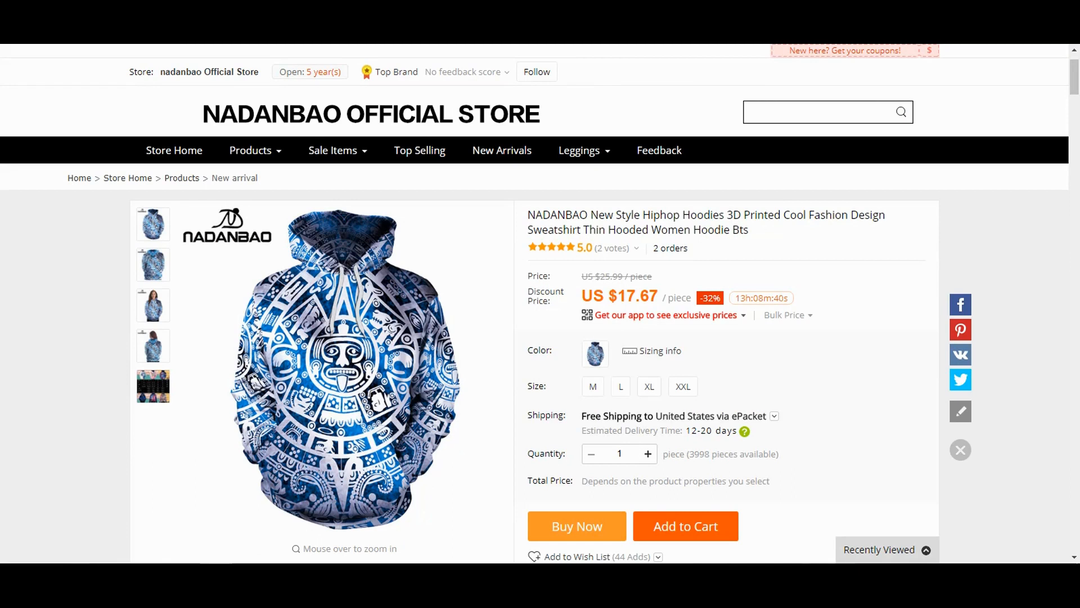
# - Examine the blue Hiphop 3D-printed hoodie's product page, checking its price, shipping, item specifics and the related hoodies in the description
pyautogui.scroll(-2, 535, 303)
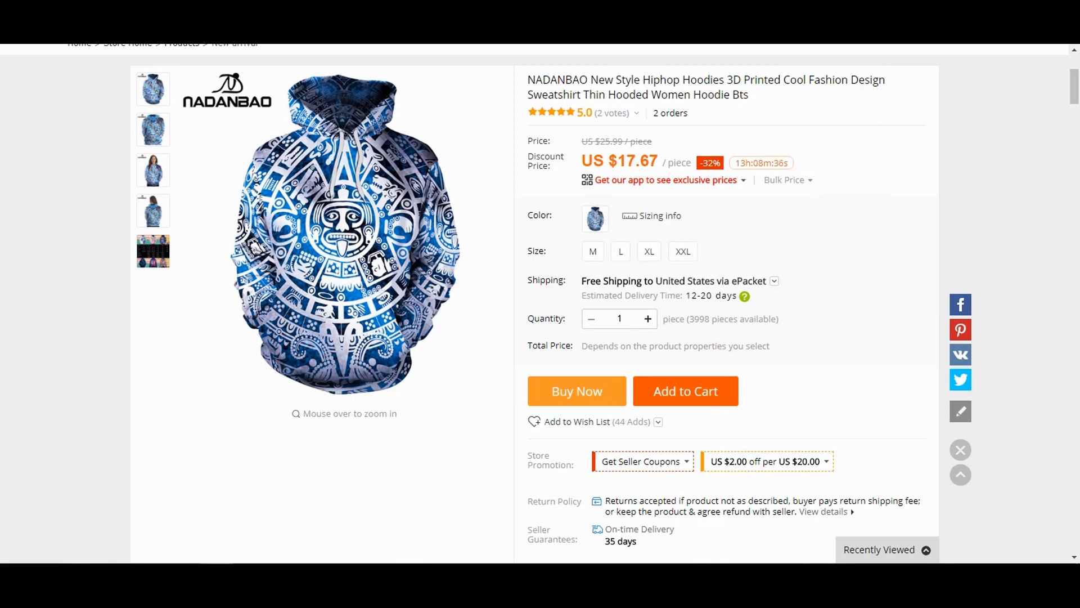
pyautogui.scroll(-10, 534, 303)
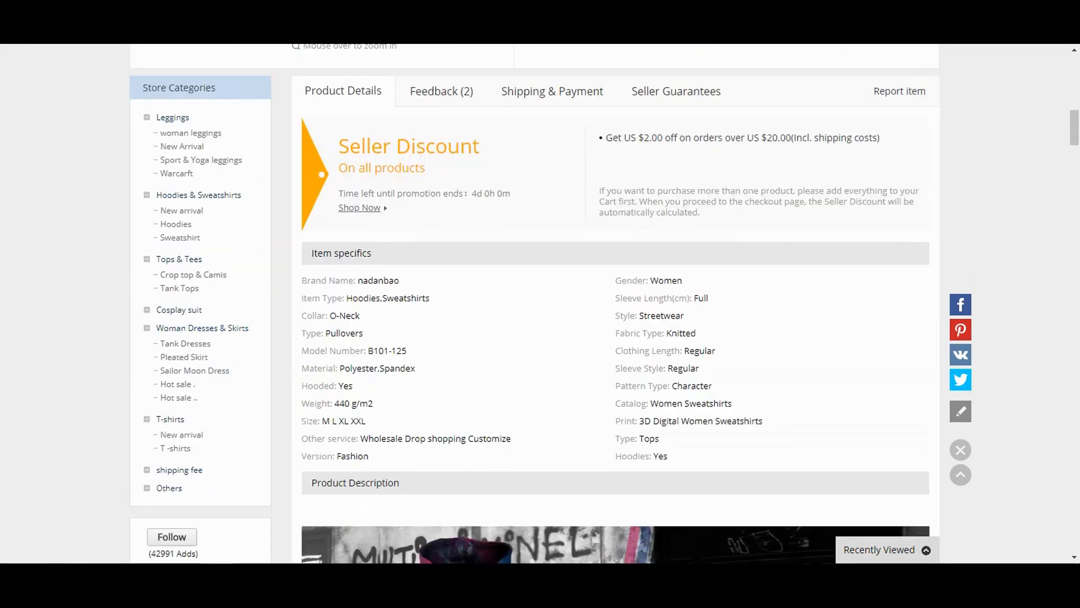
pyautogui.scroll(-10, 615, 304)
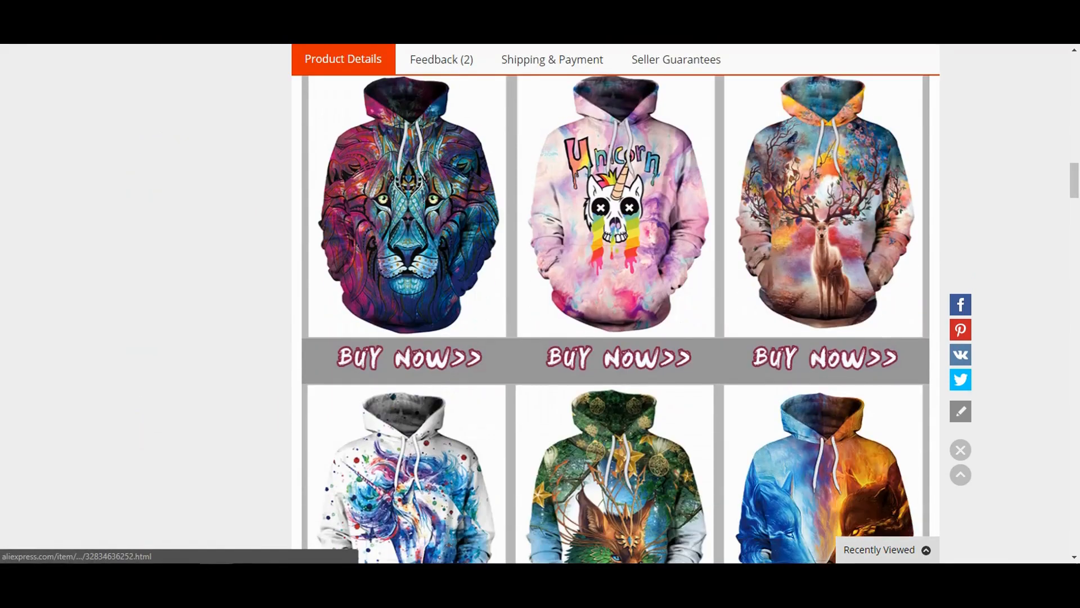
pyautogui.scroll(20, 616, 304)
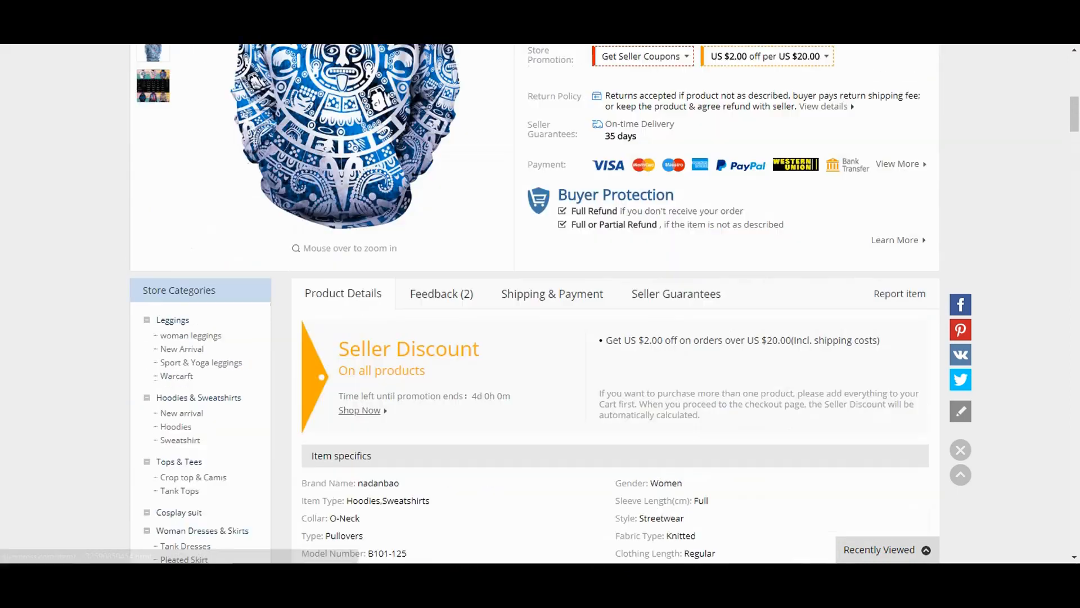
pyautogui.scroll(7, 615, 304)
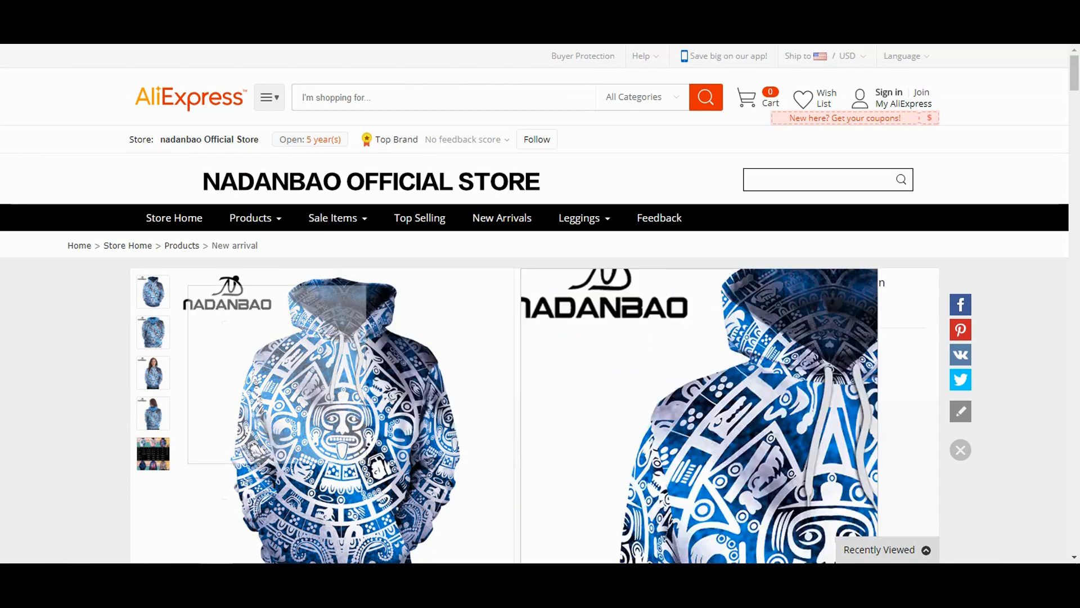
pyautogui.scroll(-3, 467, 377)
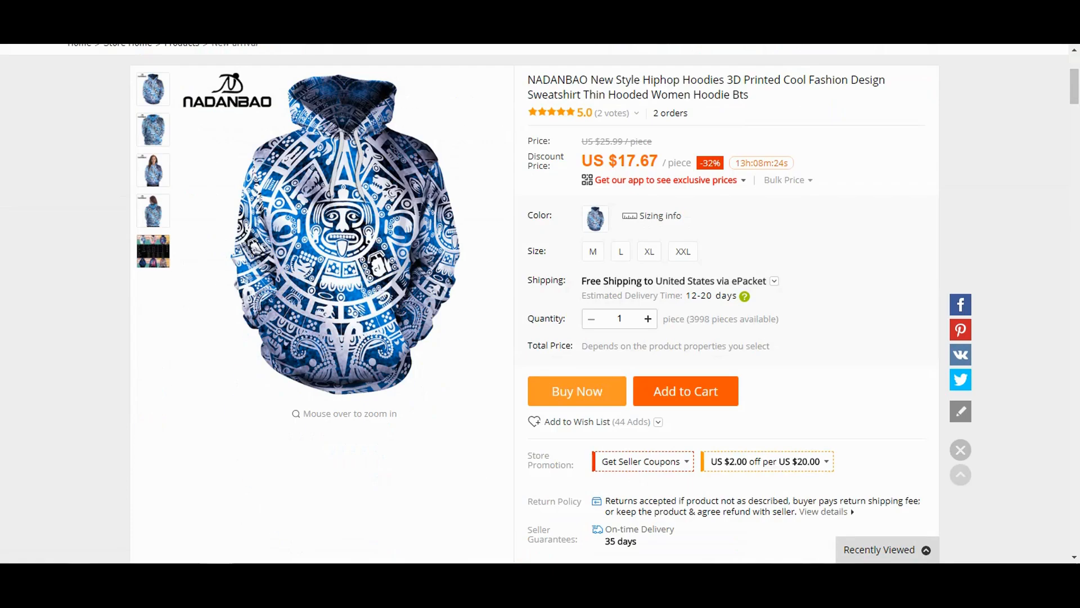
# - View the large blue hoodie photo in the product description and bring up the options for saving the image
pyautogui.moveTo(1074, 87); pyautogui.dragTo(1074, 292)
pyautogui.rightClick(507, 229)
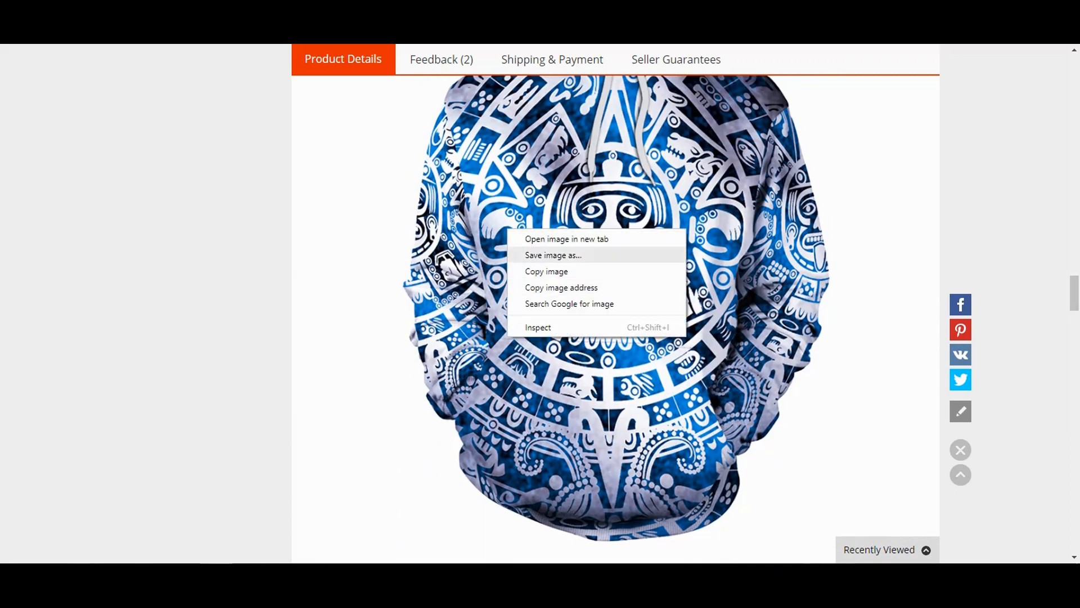
pyautogui.press('Escape')
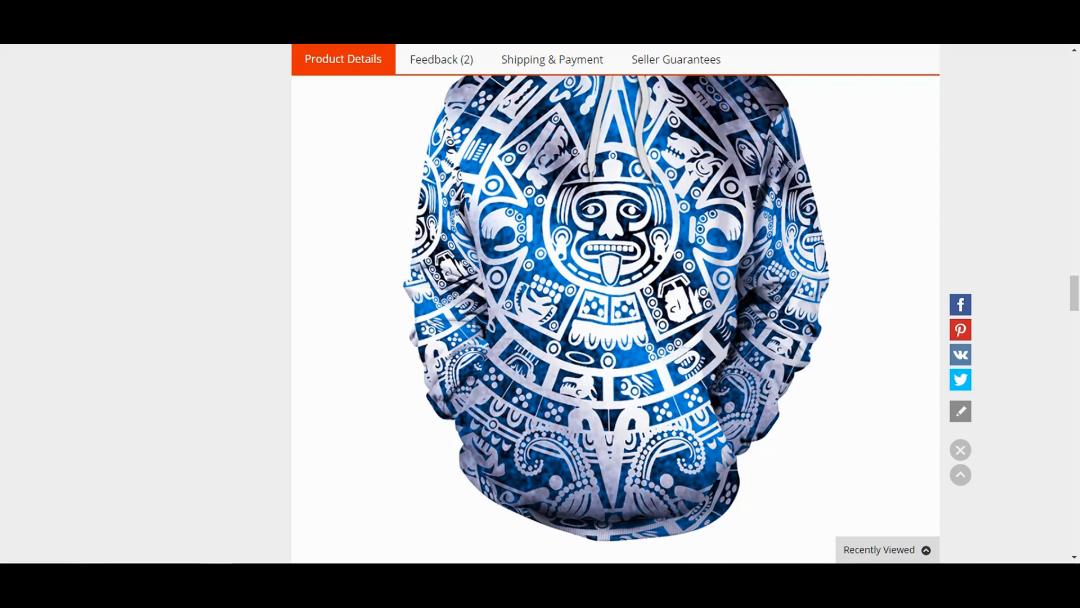
pyautogui.moveTo(1075, 293); pyautogui.dragTo(1074, 72)
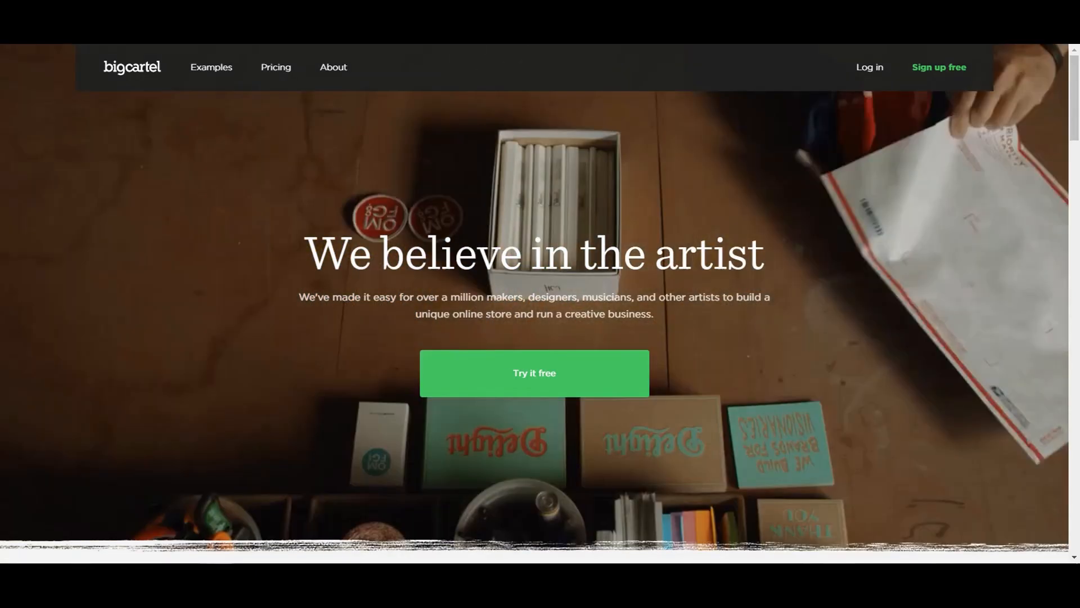
# - Switch to the Big Cartel website and sign up for a free shop with the shop name pixxelhoodies
pyautogui.click(535, 374)
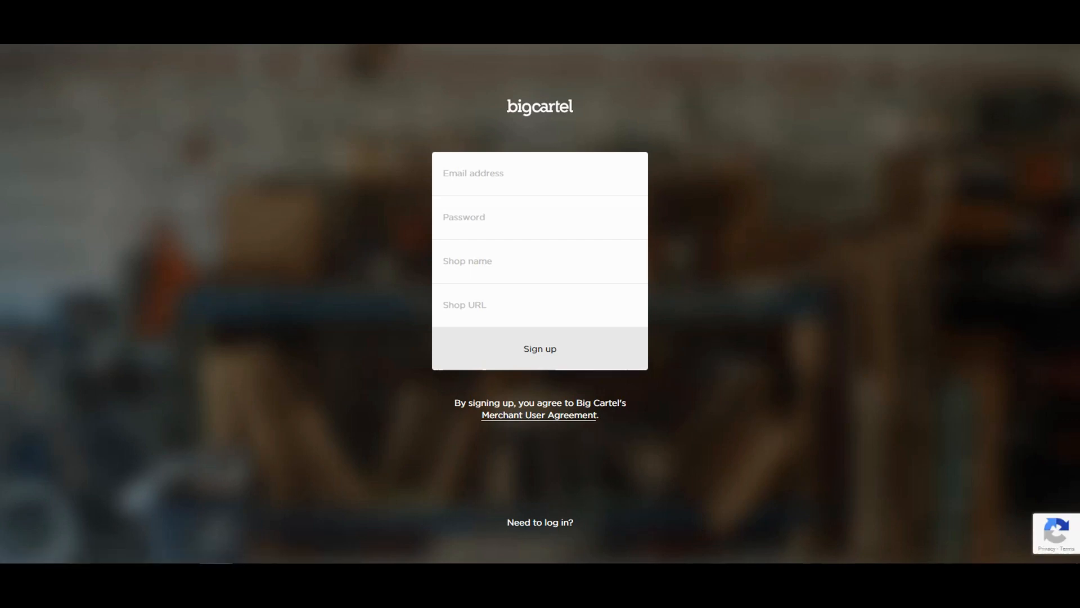
pyautogui.click(478, 262)
pyautogui.write('pixxel')
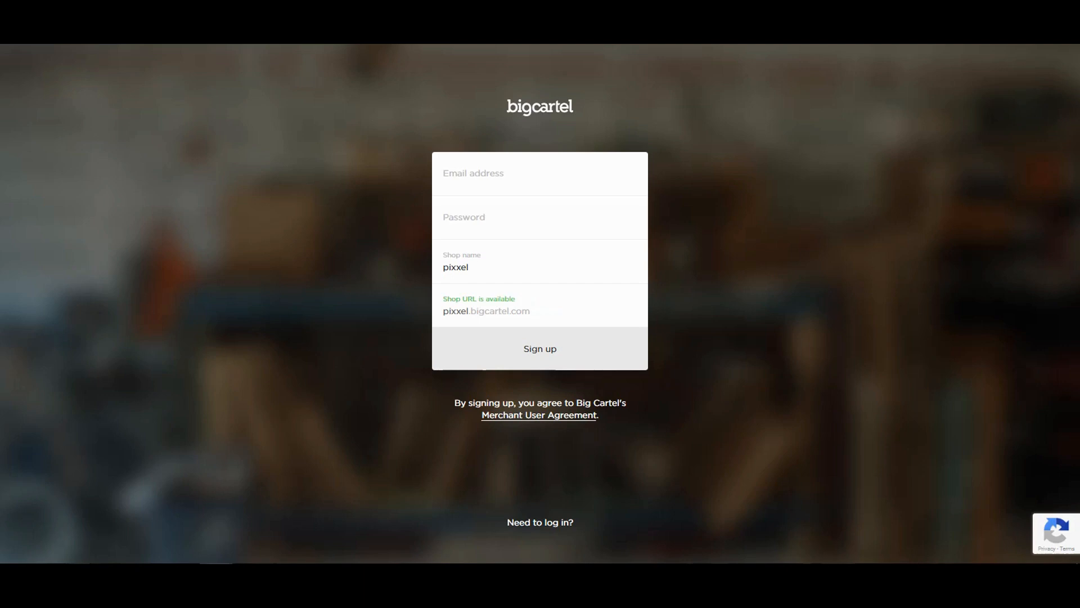
pyautogui.write('hoodies')
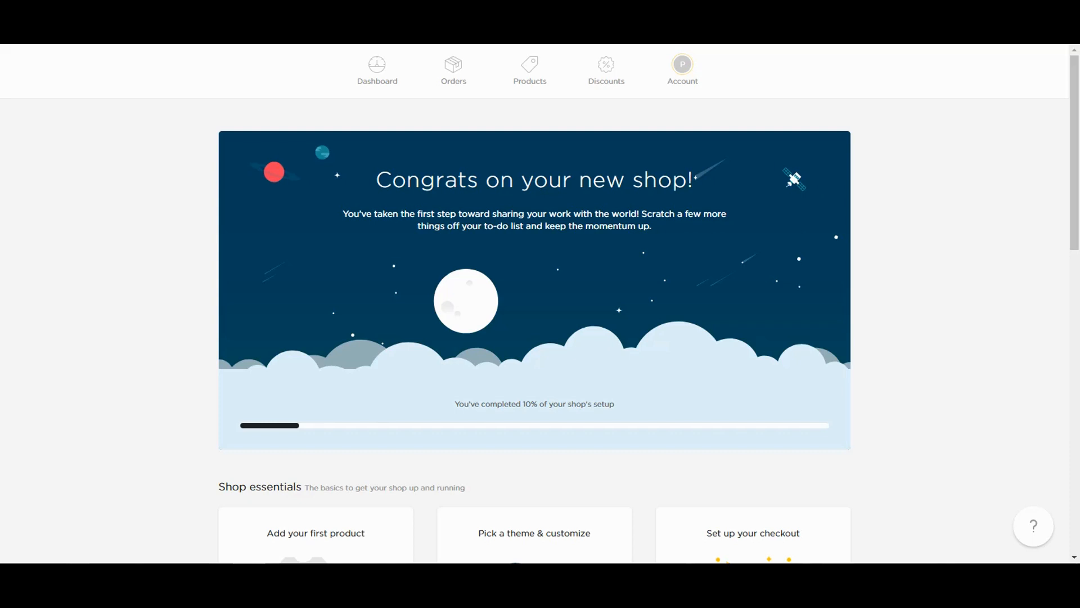
# - Start adding the shop's first product by opening a blank New Product form from the shop essentials
pyautogui.scroll(-3, 534, 303)
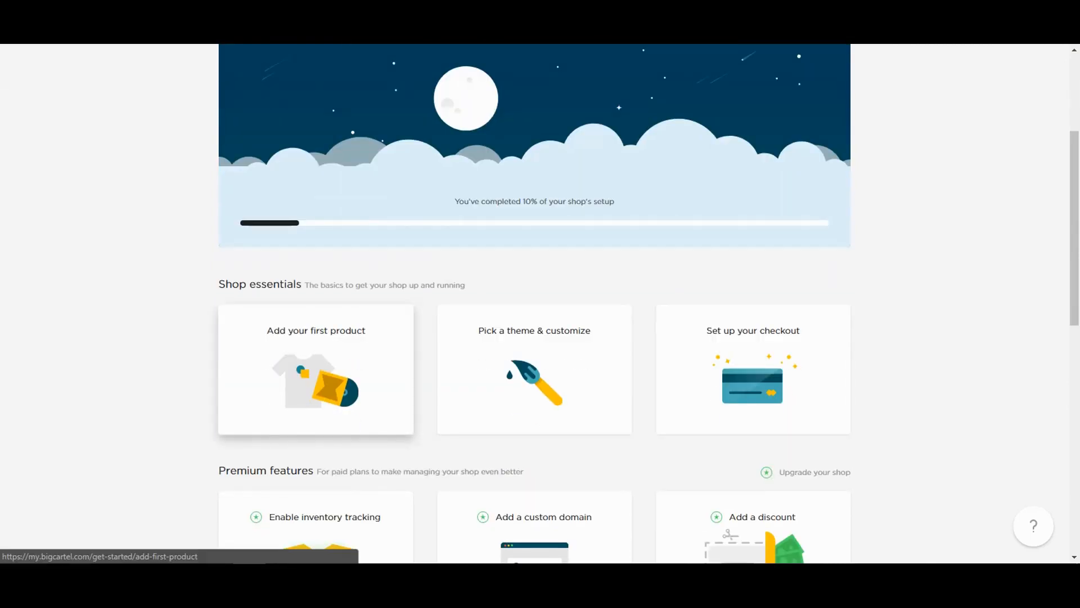
pyautogui.click(316, 370)
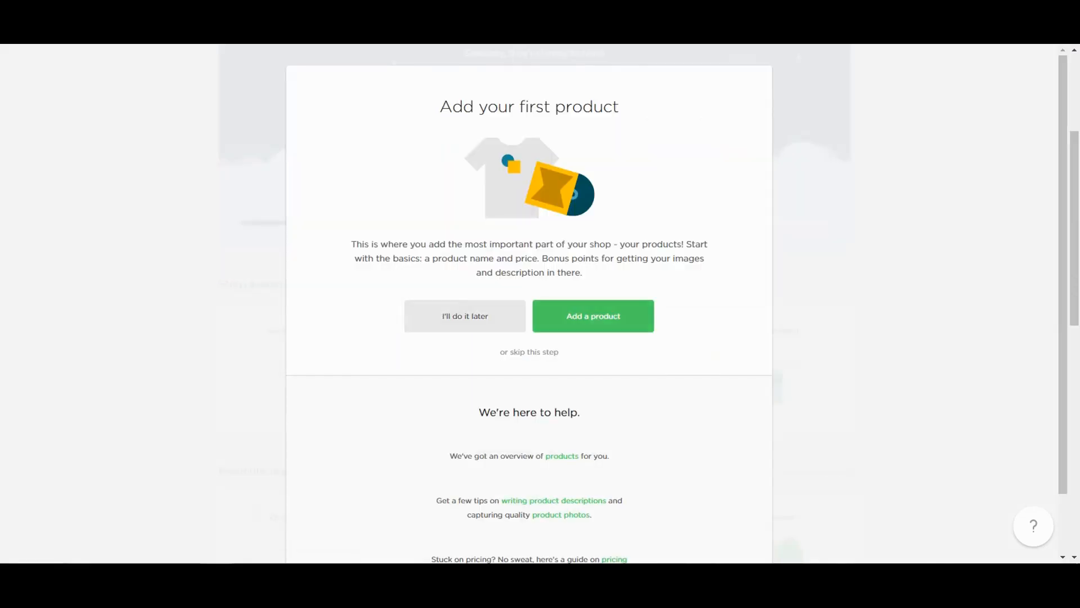
pyautogui.click(593, 316)
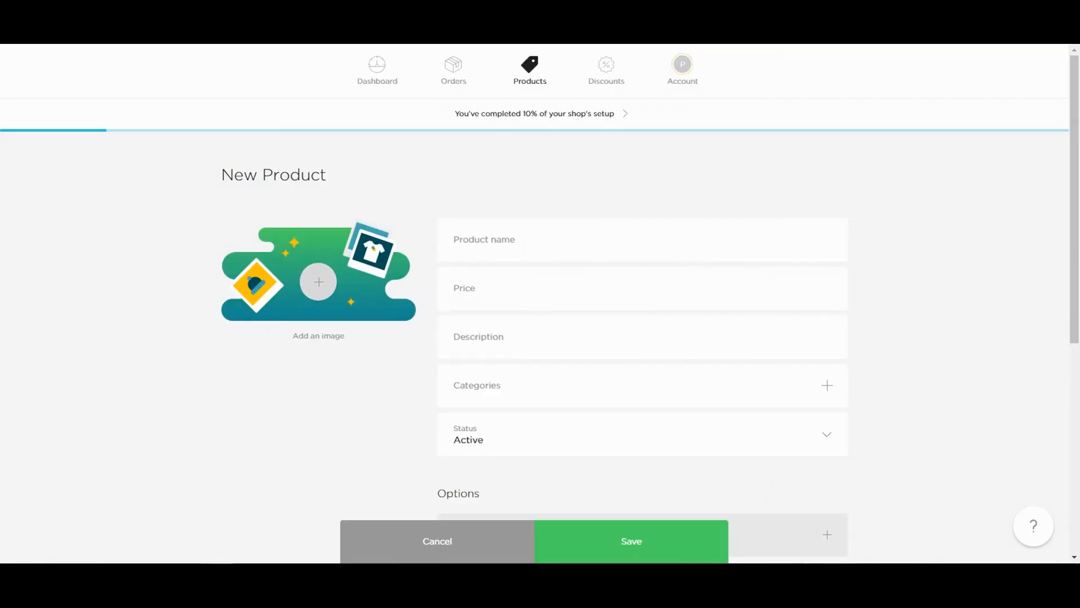
# - Upload the teal owl hoodie image from the Pictures folder to the new product and try to add a second image
pyautogui.click(319, 281)
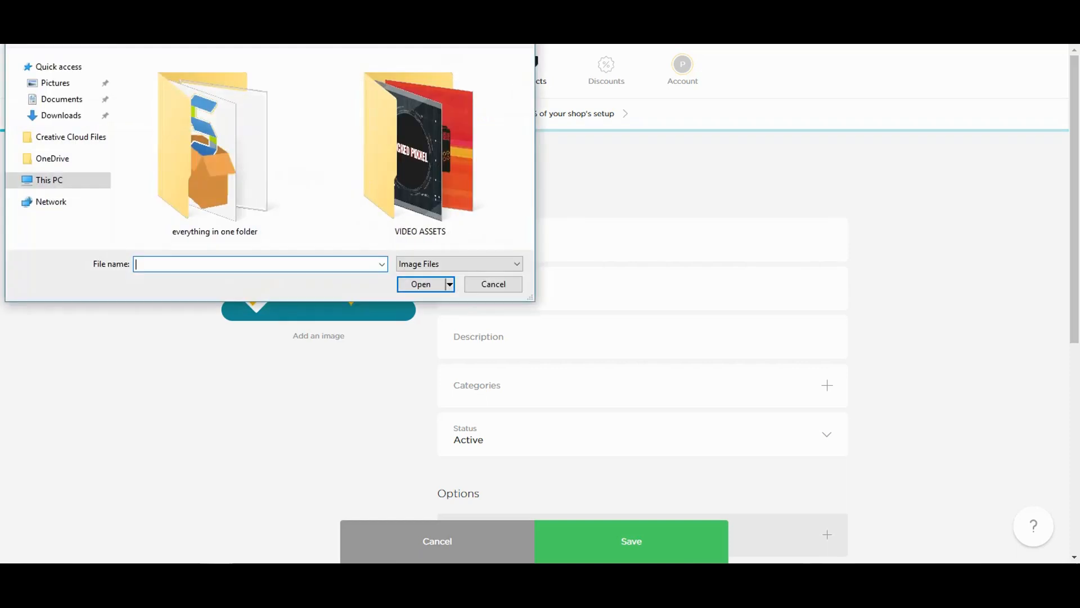
pyautogui.click(55, 84)
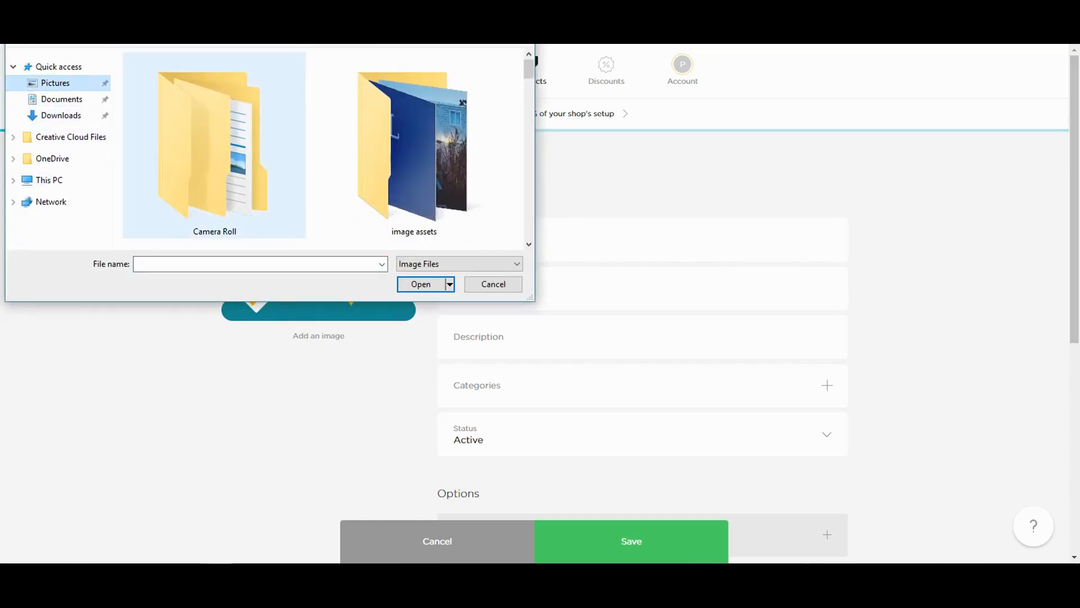
pyautogui.scroll(-3, 414, 197)
pyautogui.scroll(-2, 478, 185)
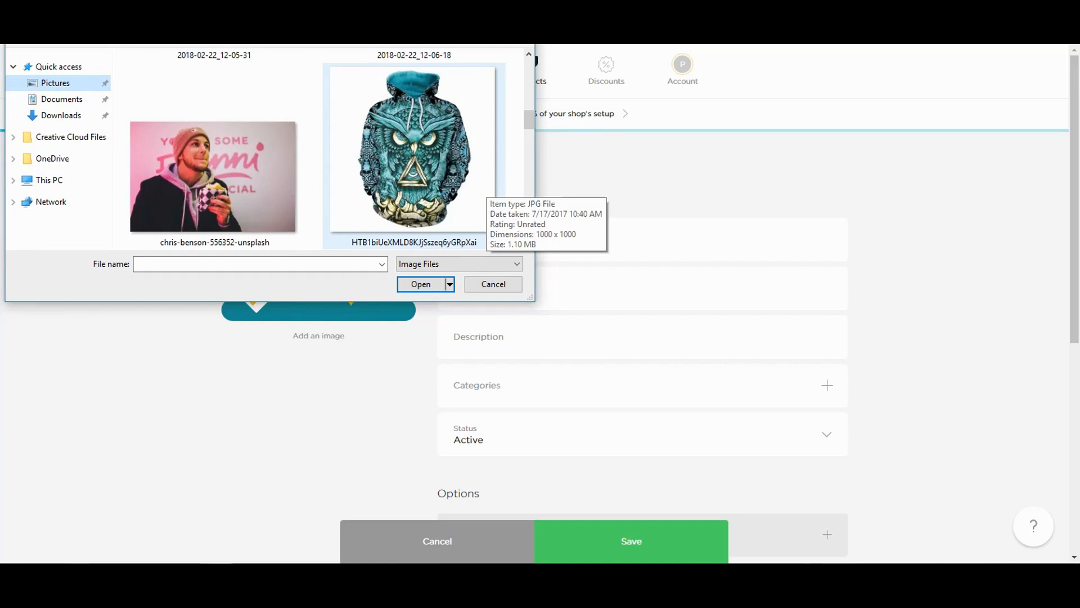
pyautogui.click(414, 149)
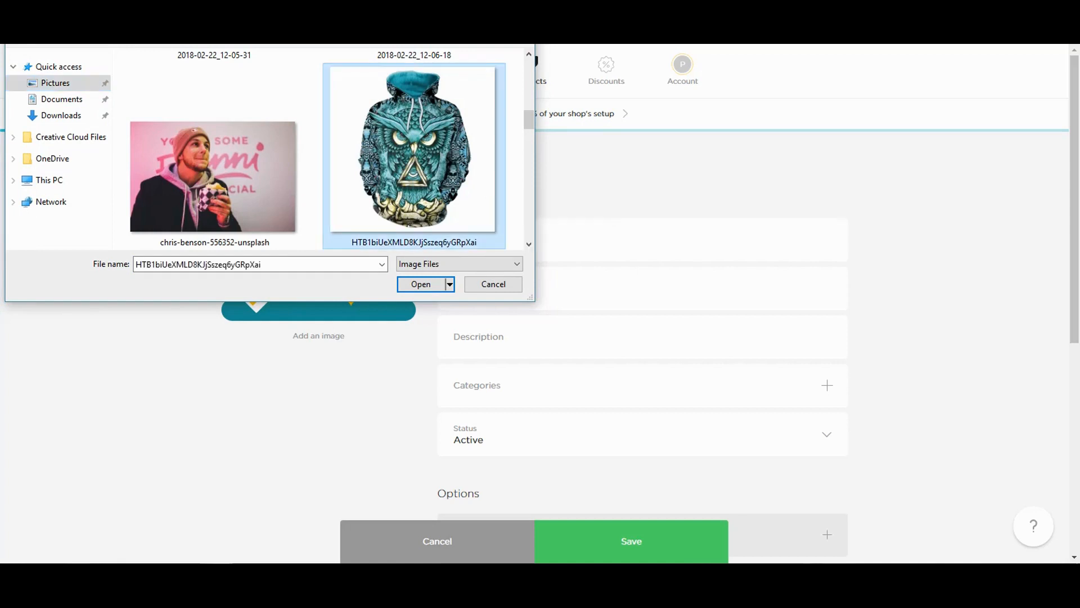
pyautogui.click(420, 284)
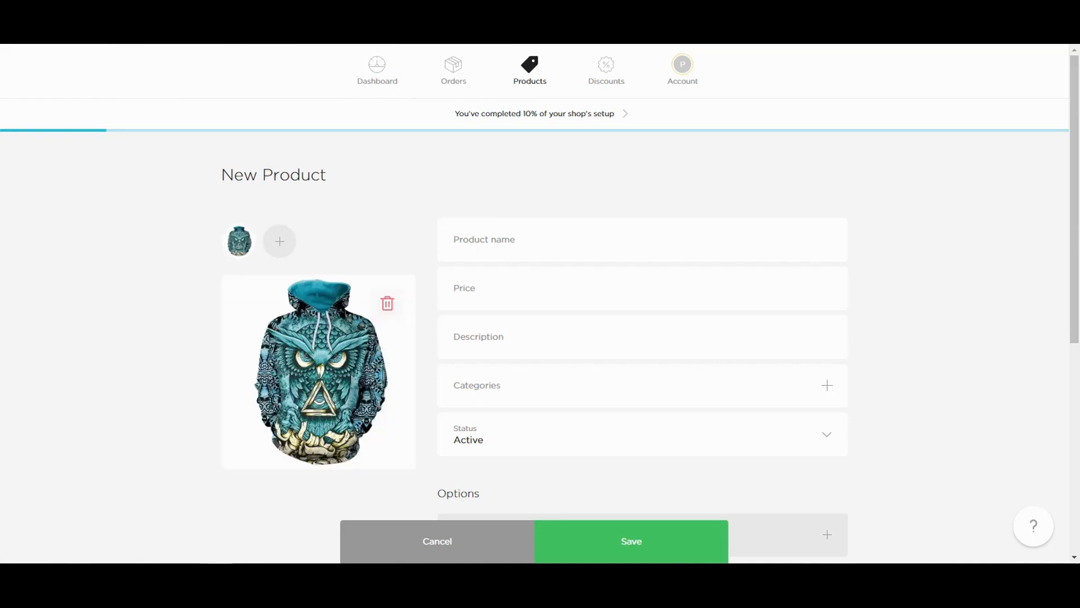
pyautogui.click(280, 241)
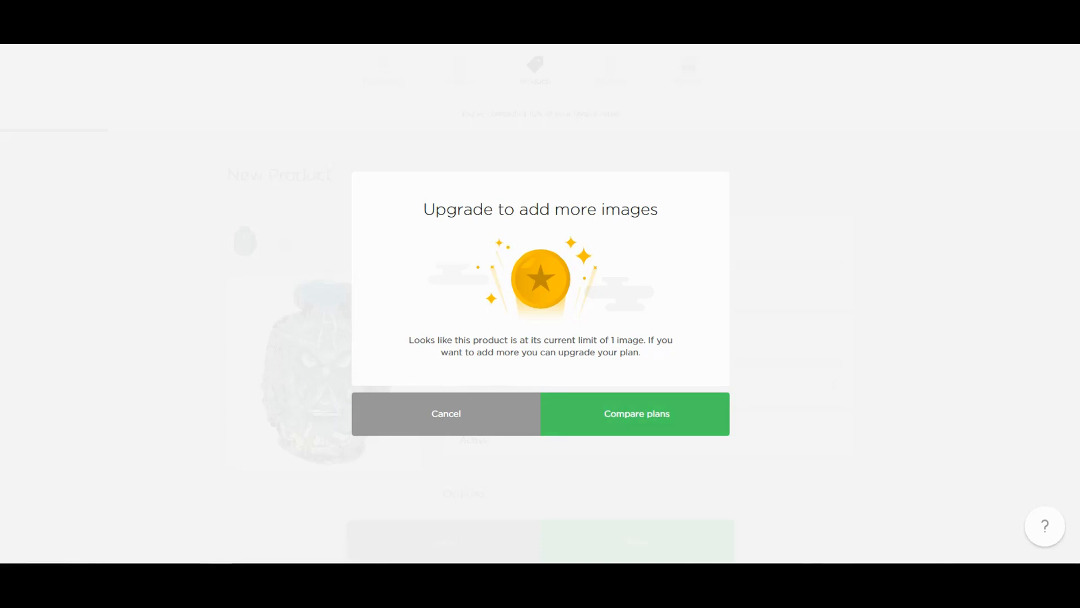
pyautogui.click(446, 413)
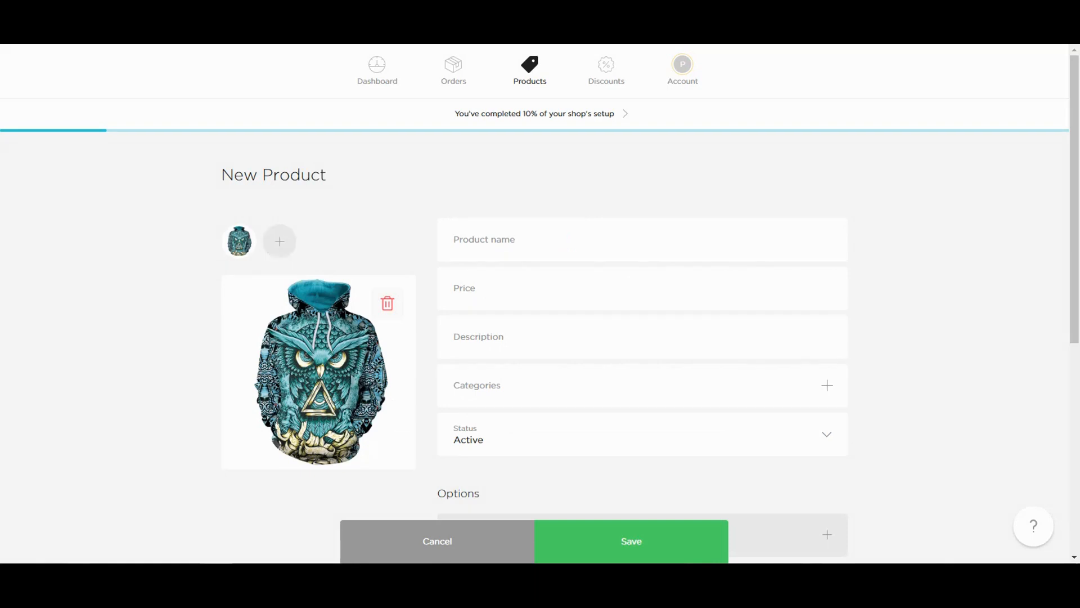
# - Name the product "LOREM IPSUM DOLOR SIT AMET ELIT", copied from the random text file in Notepad, and set its price to $37.99
pyautogui.click(495, 242)
pyautogui.hotkey('alt', 'Tab')
pyautogui.moveTo(521, 135); pyautogui.dragTo(332, 137)
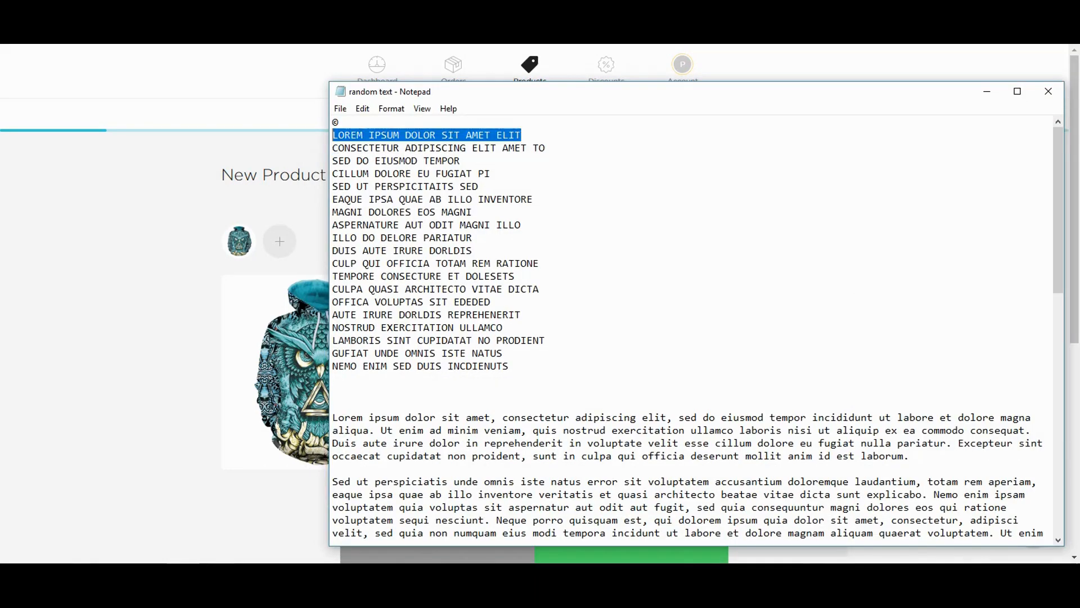
pyautogui.rightClick(354, 136)
pyautogui.click(388, 179)
pyautogui.click(987, 92)
pyautogui.rightClick(518, 240)
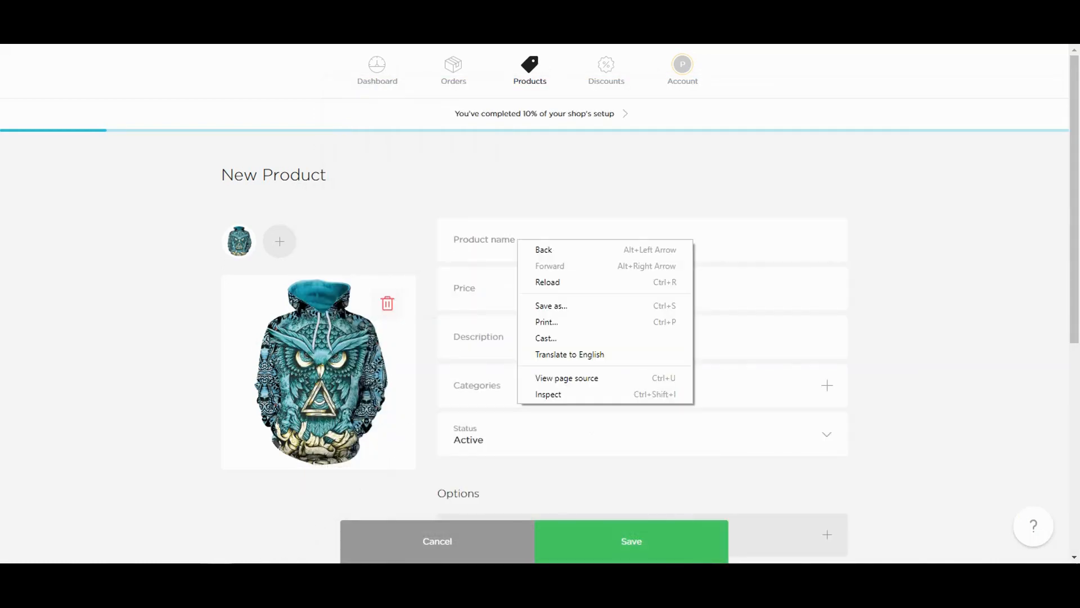
pyautogui.click(482, 243)
pyautogui.rightClick(478, 244)
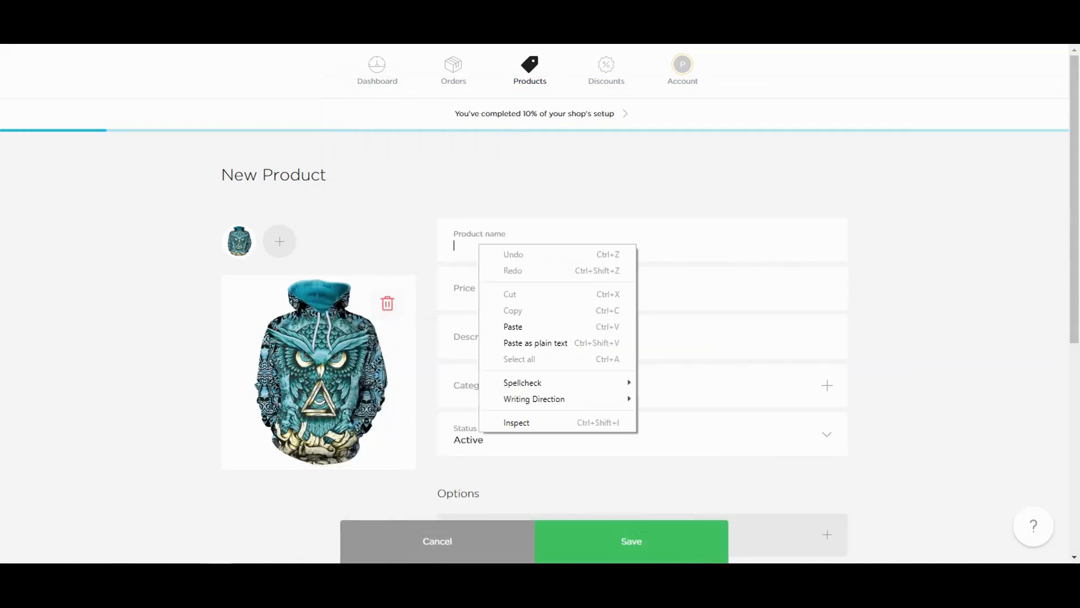
pyautogui.click(513, 326)
pyautogui.click(488, 290)
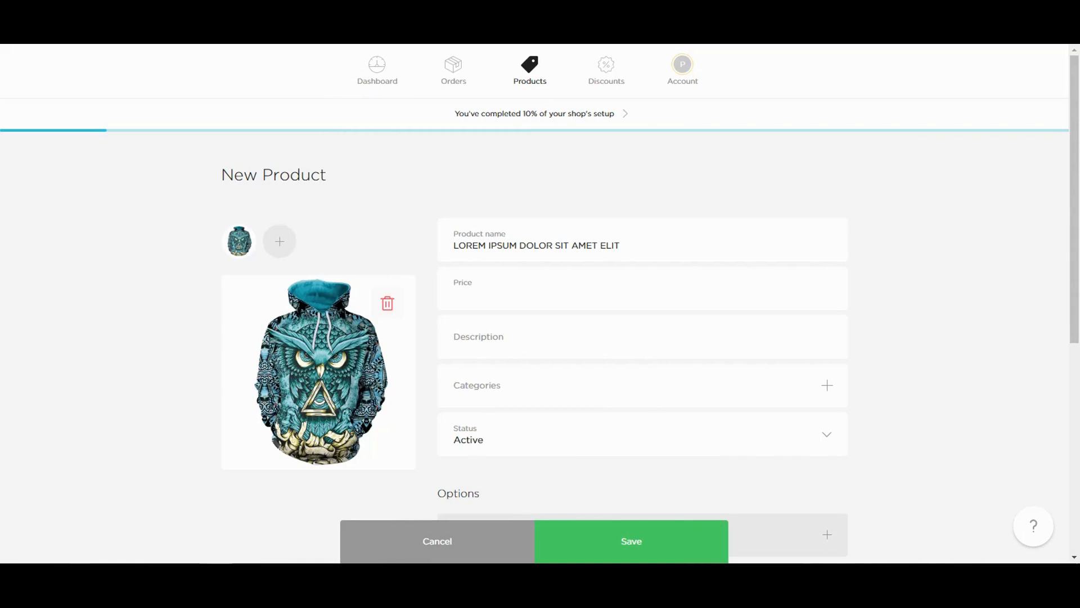
pyautogui.write('37.99')
# - Fill the product description with several lorem ipsum paragraphs copied from the random text file in Notepad, and check the category choices
pyautogui.click(454, 343)
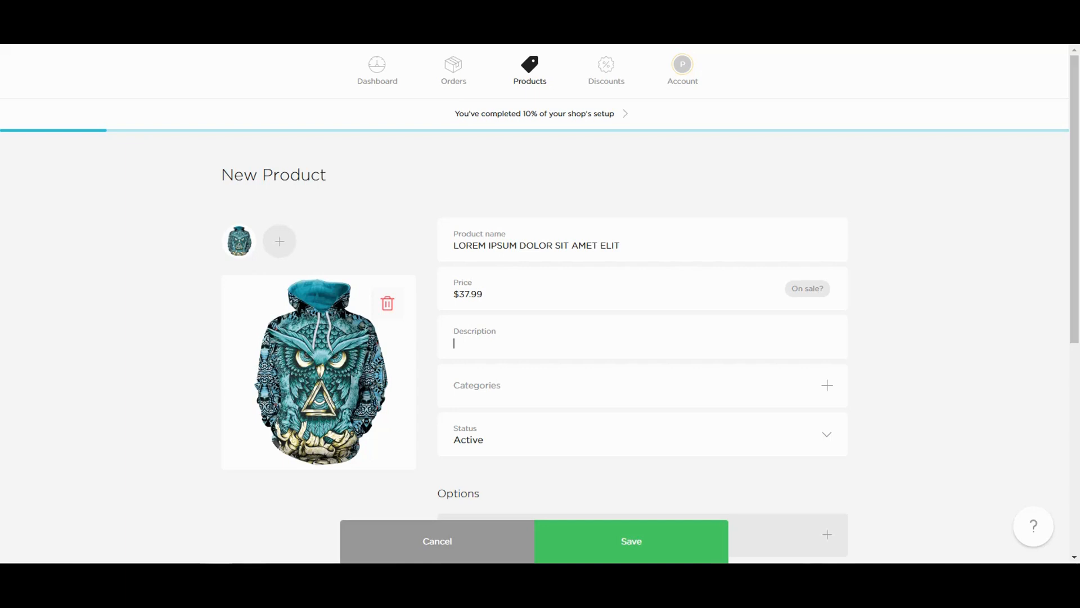
pyautogui.hotkey('alt', 'Tab')
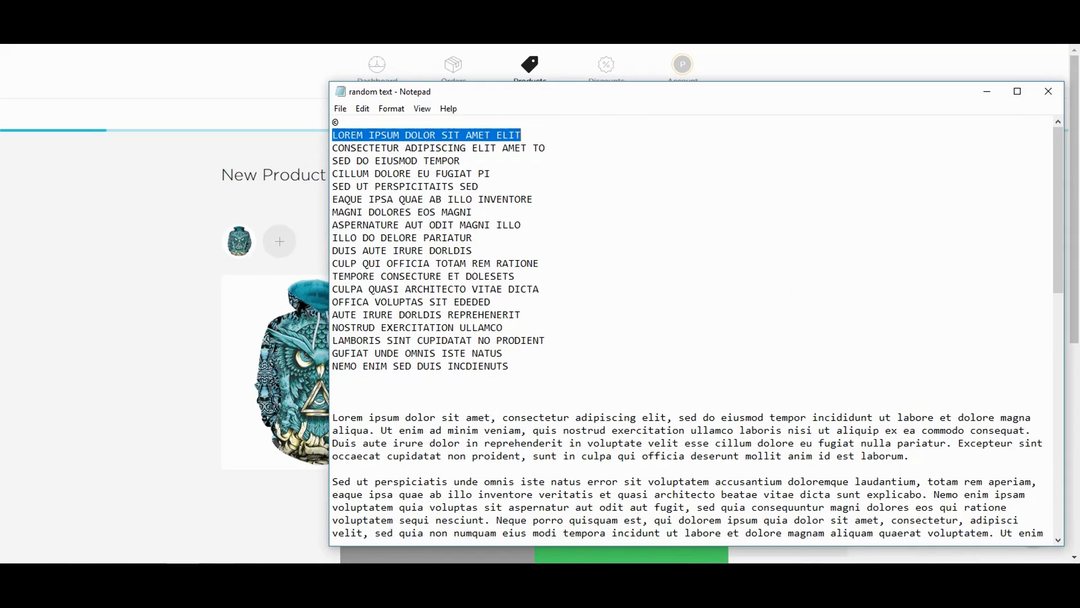
pyautogui.scroll(-3, 692, 332)
pyautogui.moveTo(332, 302); pyautogui.dragTo(715, 444)
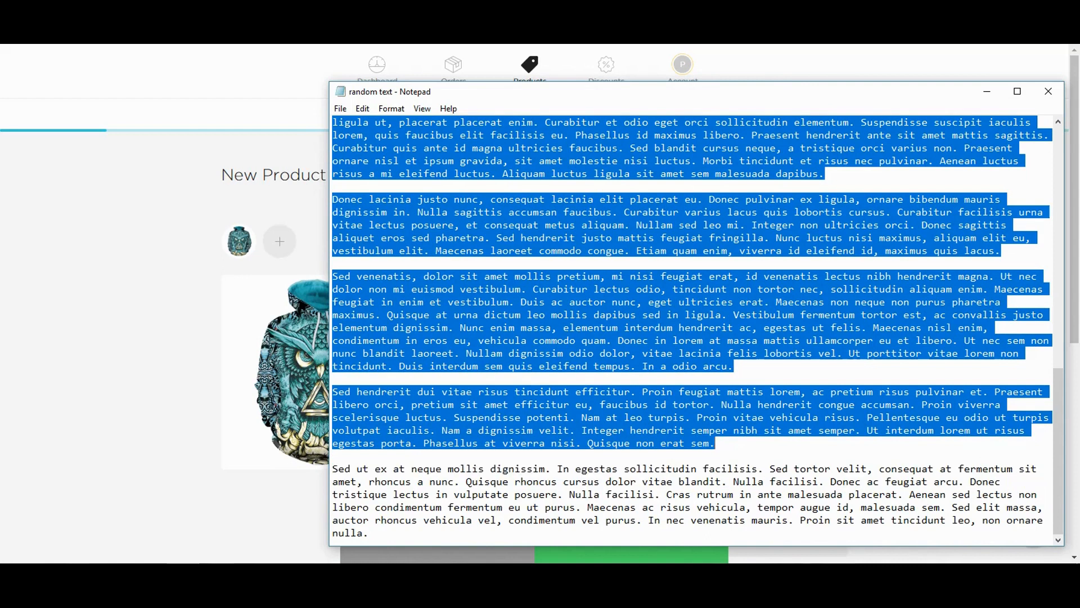
pyautogui.rightClick(587, 344)
pyautogui.click(619, 387)
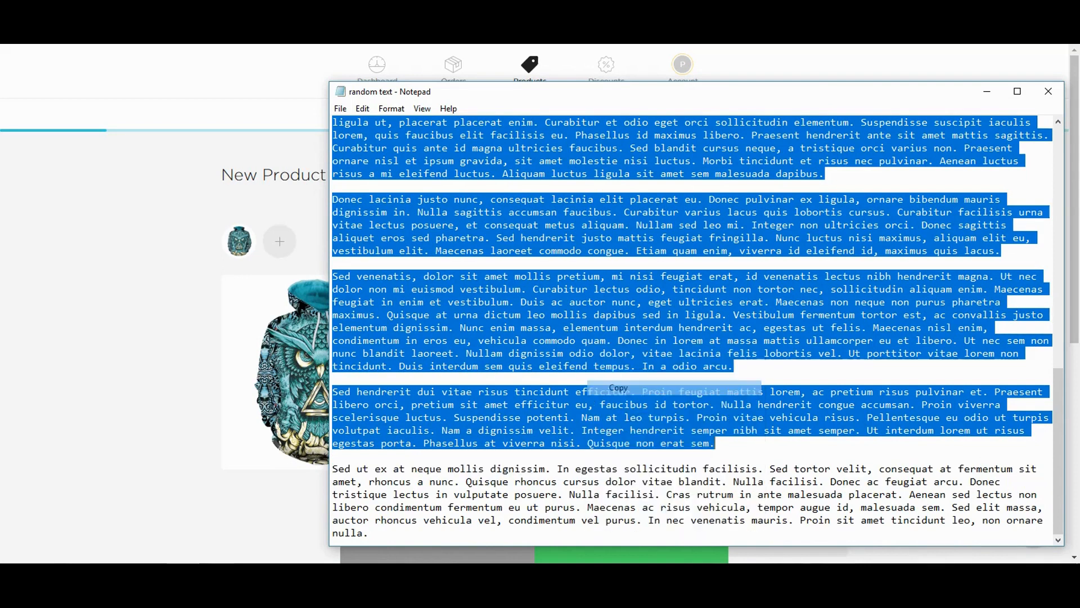
pyautogui.click(987, 92)
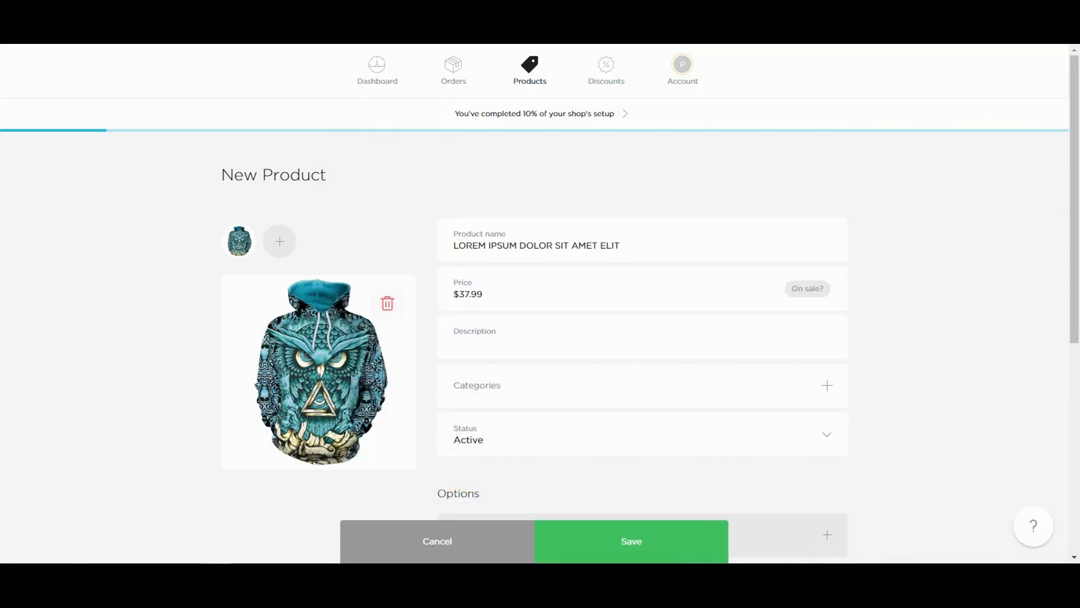
pyautogui.rightClick(478, 342)
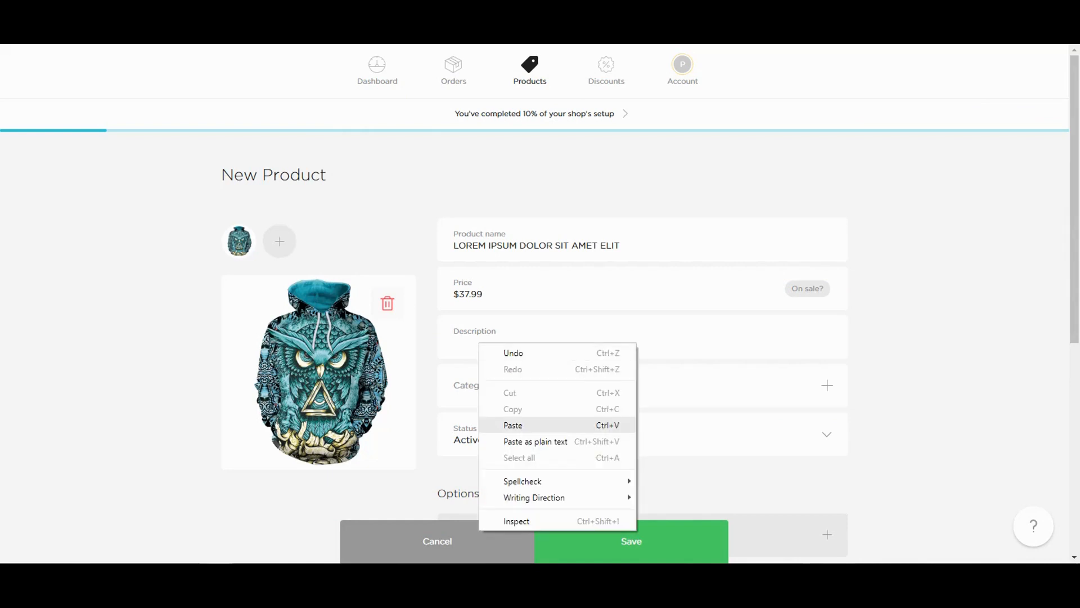
pyautogui.click(509, 424)
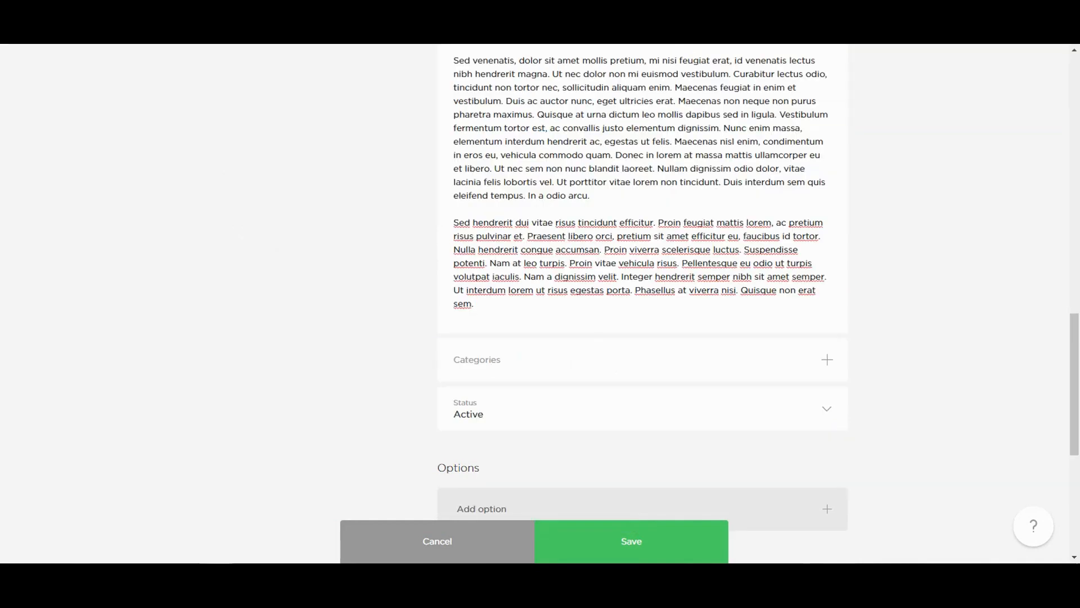
pyautogui.click(827, 359)
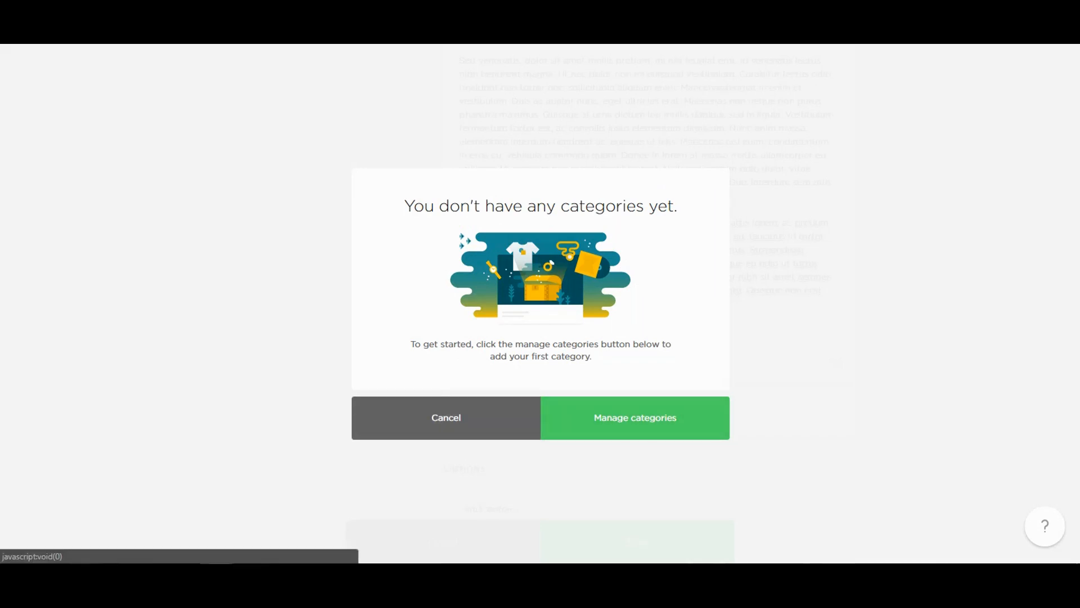
pyautogui.click(446, 418)
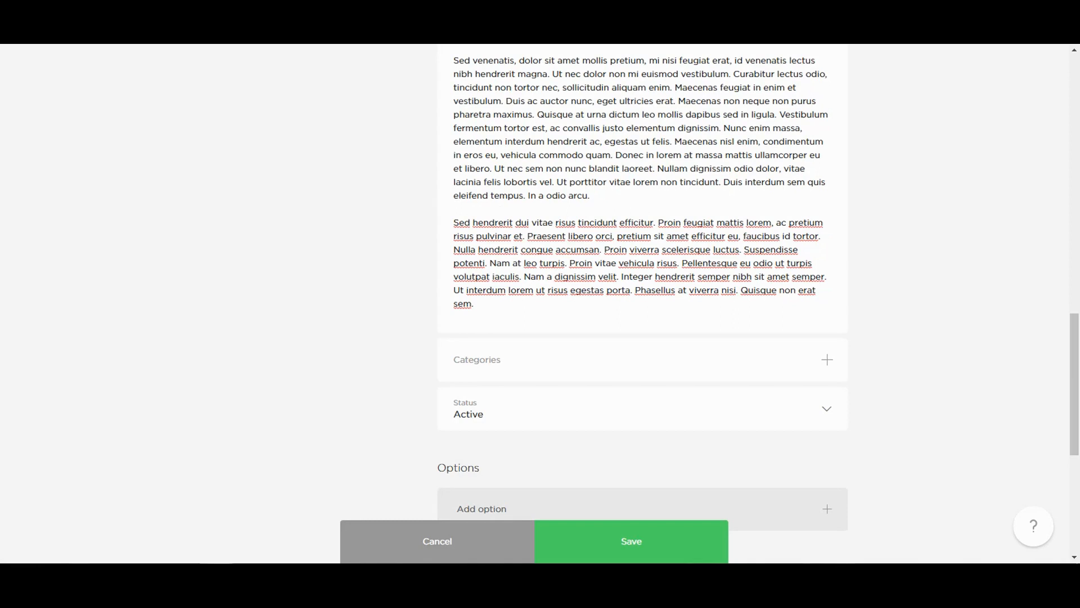
# - Add two size options, XXL and XL, to the hoodie product, keeping the default price for both
pyautogui.scroll(-5, 641, 242)
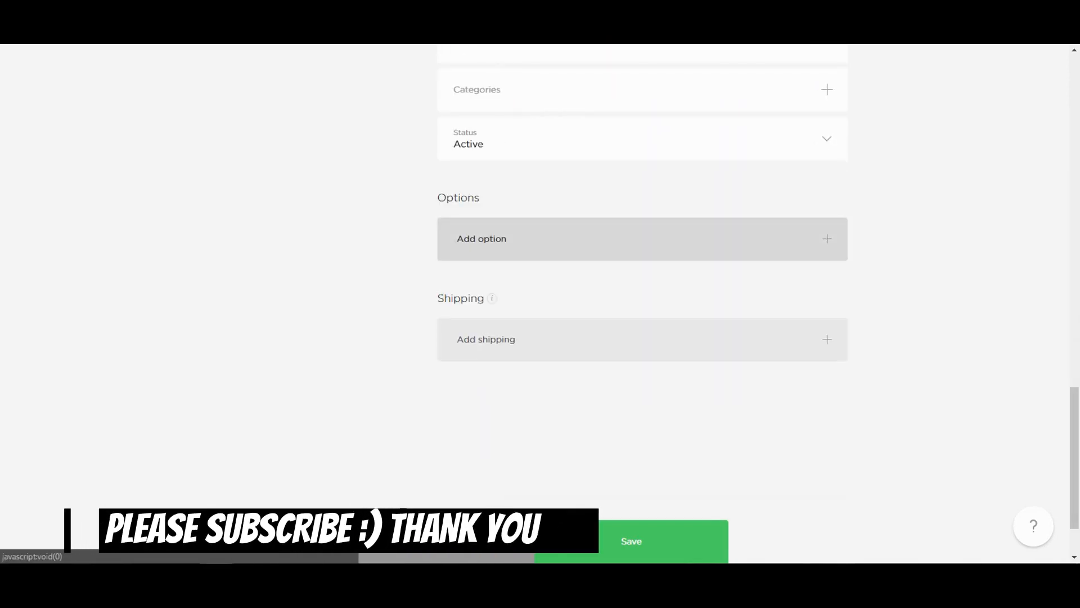
pyautogui.click(641, 239)
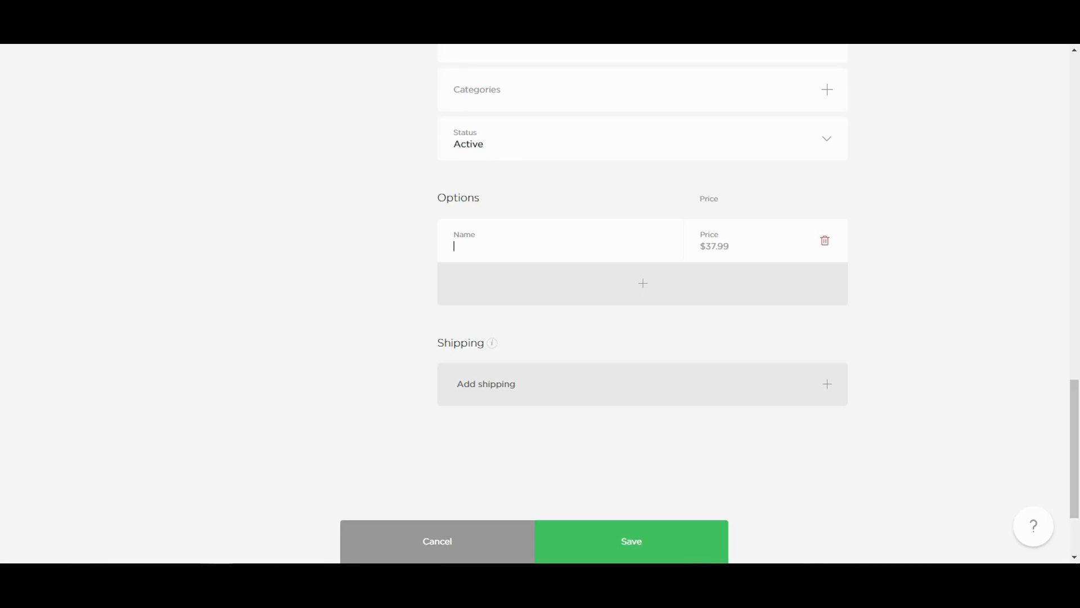
pyautogui.write('XXL')
pyautogui.click(643, 283)
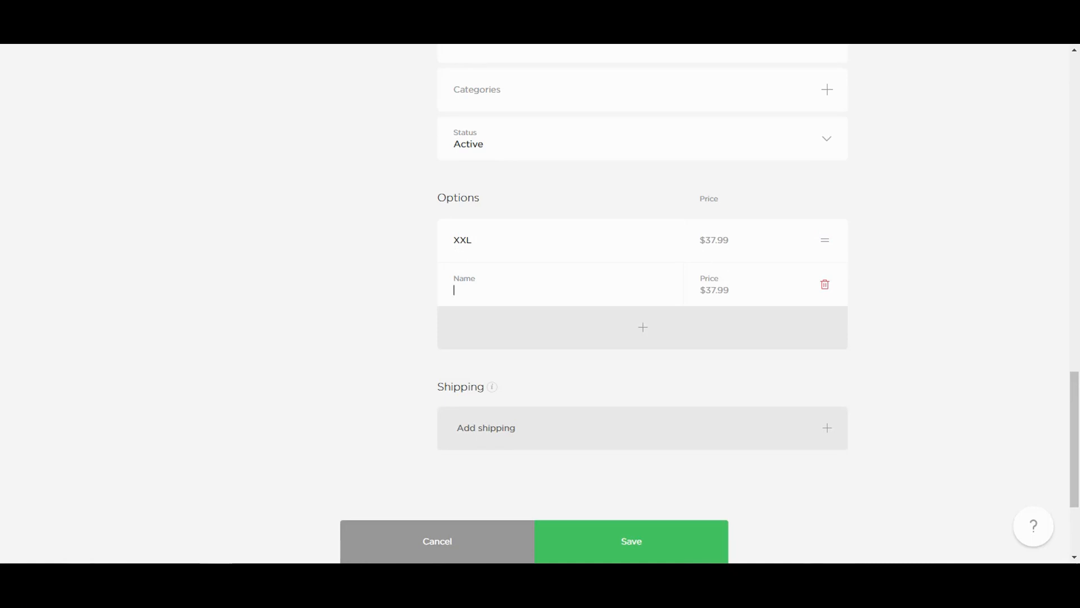
pyautogui.write('XL')
pyautogui.press('Return')
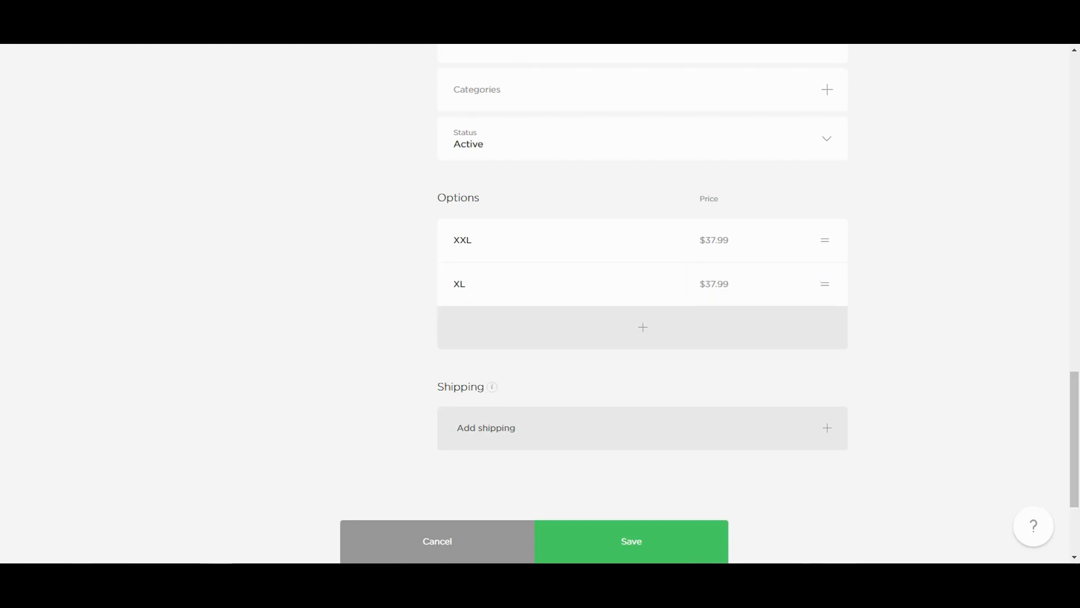
# - Add shipping entries for United States and Everywhere else to the product
pyautogui.scroll(-3, 642, 293)
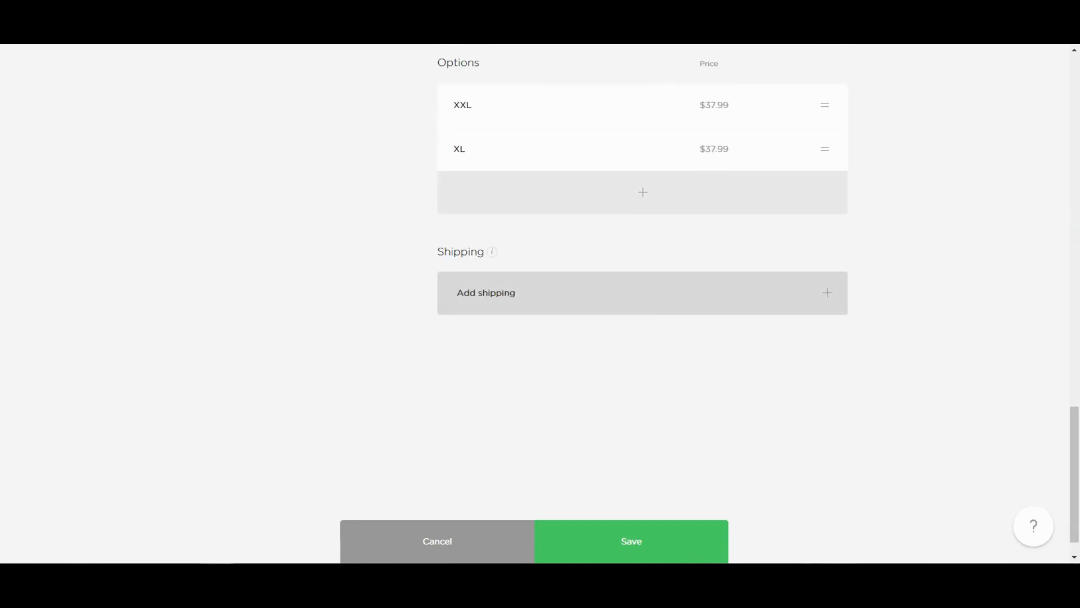
pyautogui.click(827, 294)
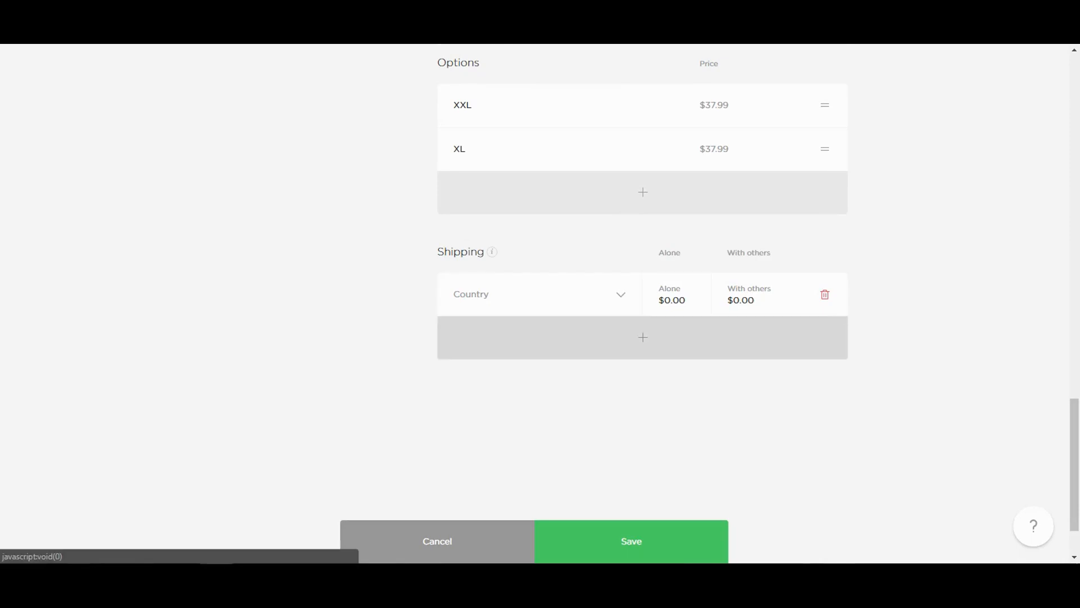
pyautogui.click(535, 294)
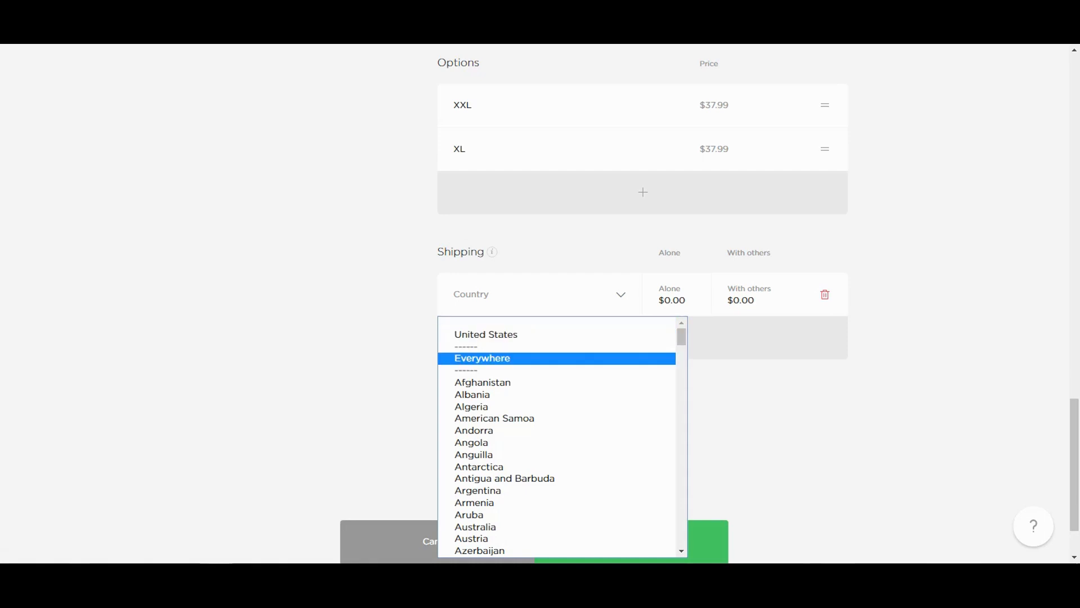
pyautogui.click(490, 332)
pyautogui.click(643, 337)
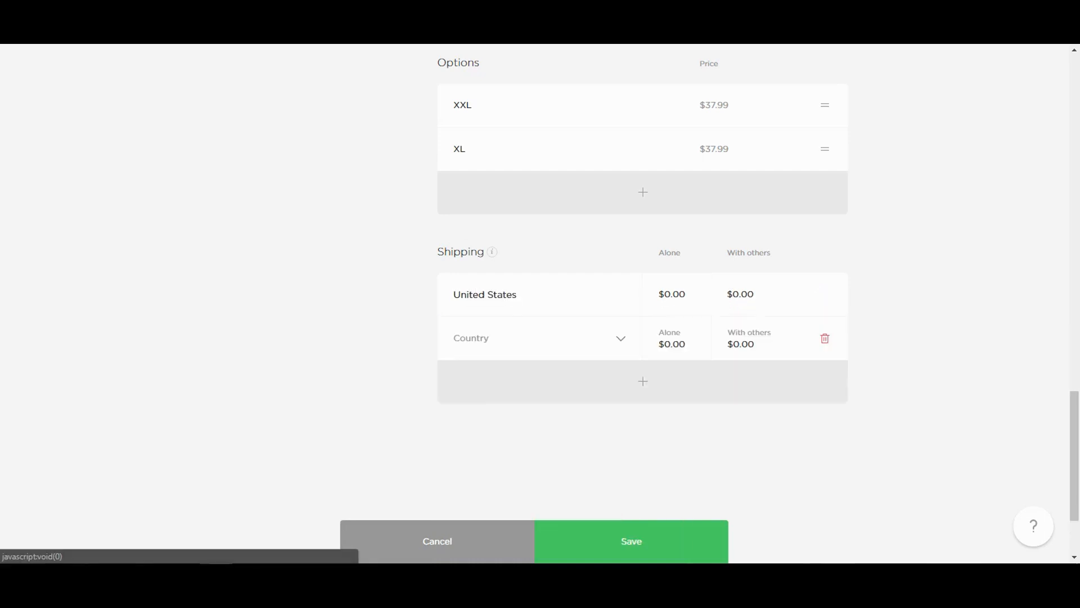
pyautogui.click(540, 338)
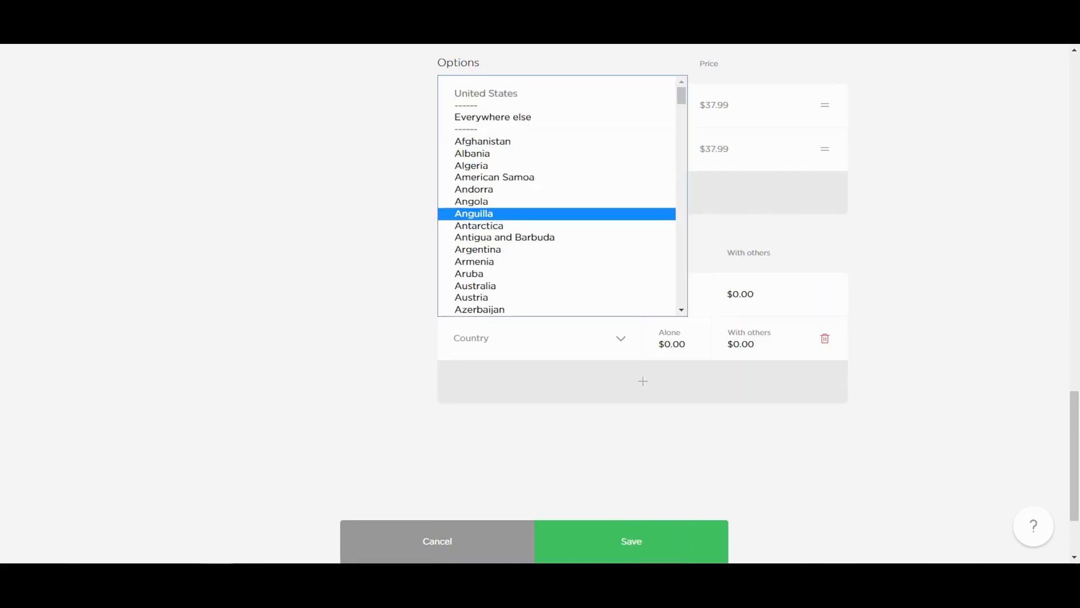
pyautogui.click(493, 117)
# - Set the Everywhere else shipping cost to $8.00 alone and $4.00 with others
pyautogui.click(678, 343)
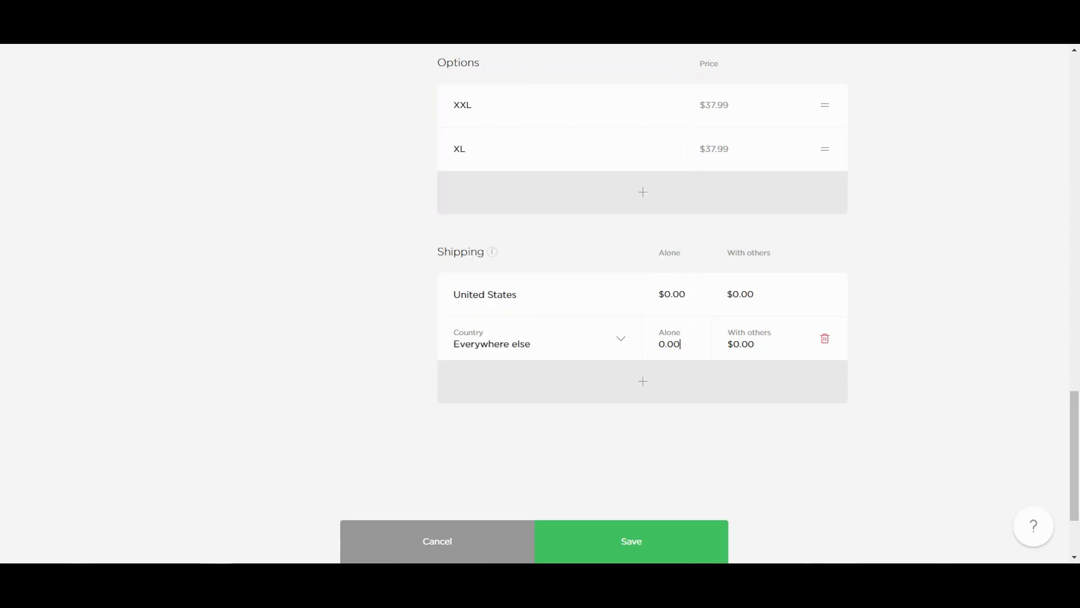
pyautogui.write('8.00')
pyautogui.moveTo(673, 344); pyautogui.dragTo(657, 344)
pyautogui.press('BackSpace')
pyautogui.click(749, 344)
pyautogui.press('BackSpace')
pyautogui.press('BackSpace')
pyautogui.press('BackSpace')
pyautogui.press('BackSpace')
pyautogui.write('4.00')
pyautogui.press('Return')
# - Save the new hoodie product and return to the product list
pyautogui.scroll(-2, 642, 304)
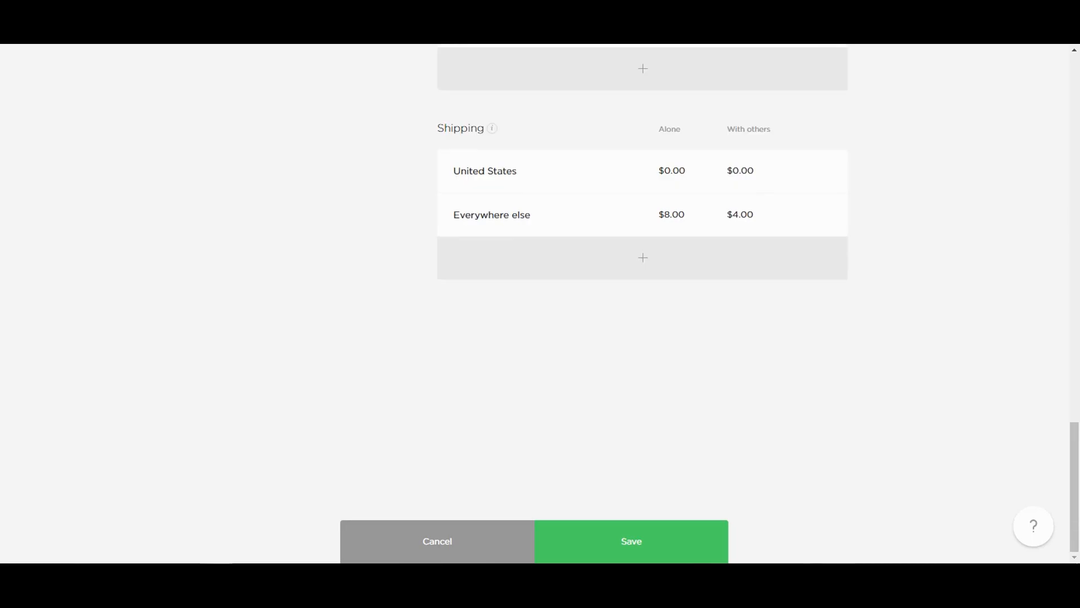
pyautogui.click(632, 542)
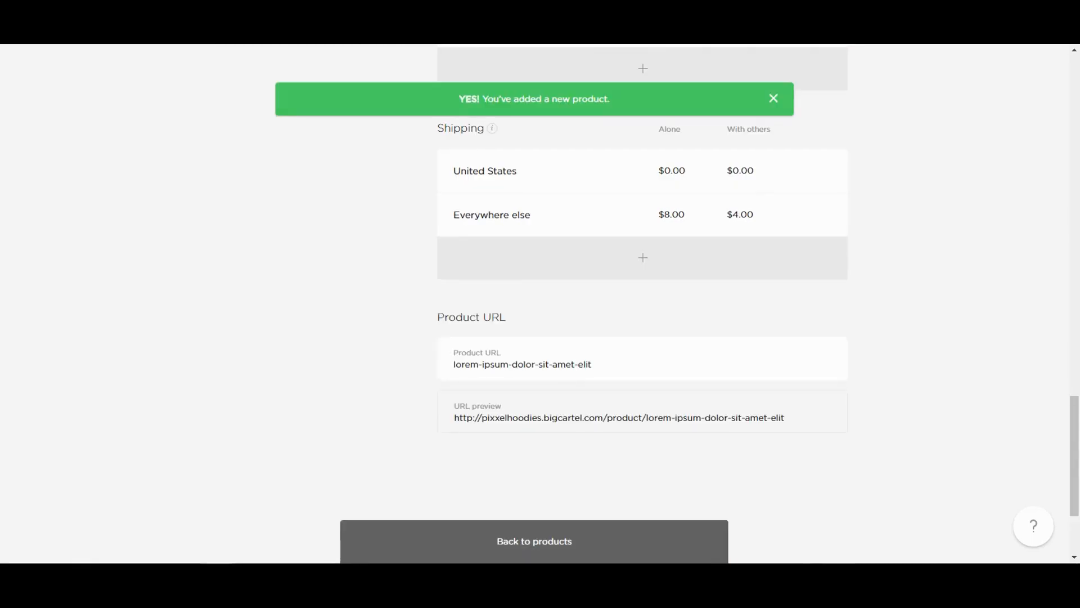
pyautogui.click(534, 541)
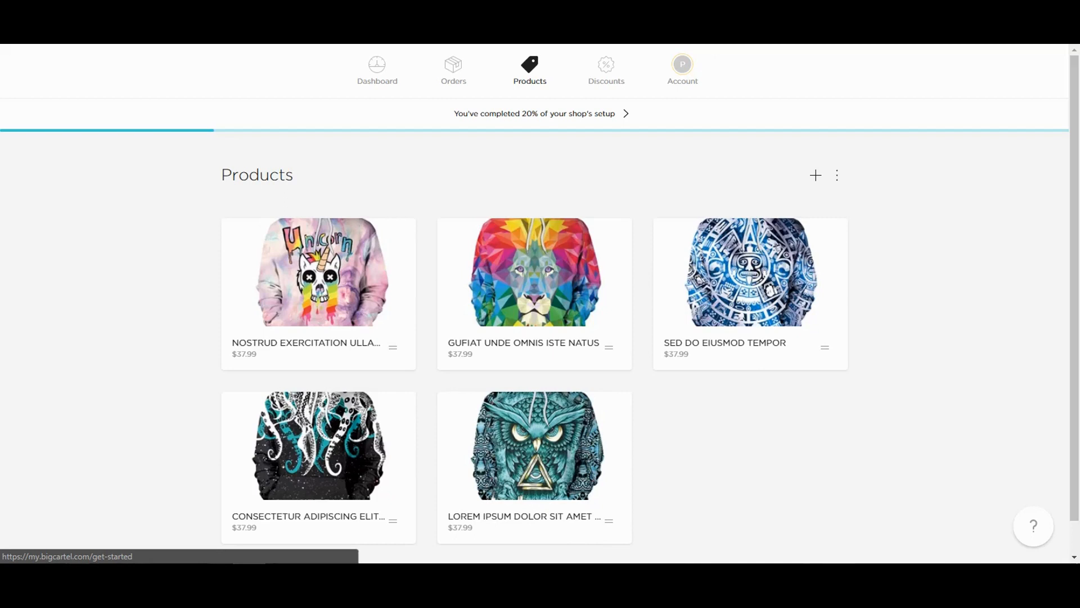
# - Open the checkout setup from the shop essentials to view the Stripe and PayPal payment choices
pyautogui.click(625, 113)
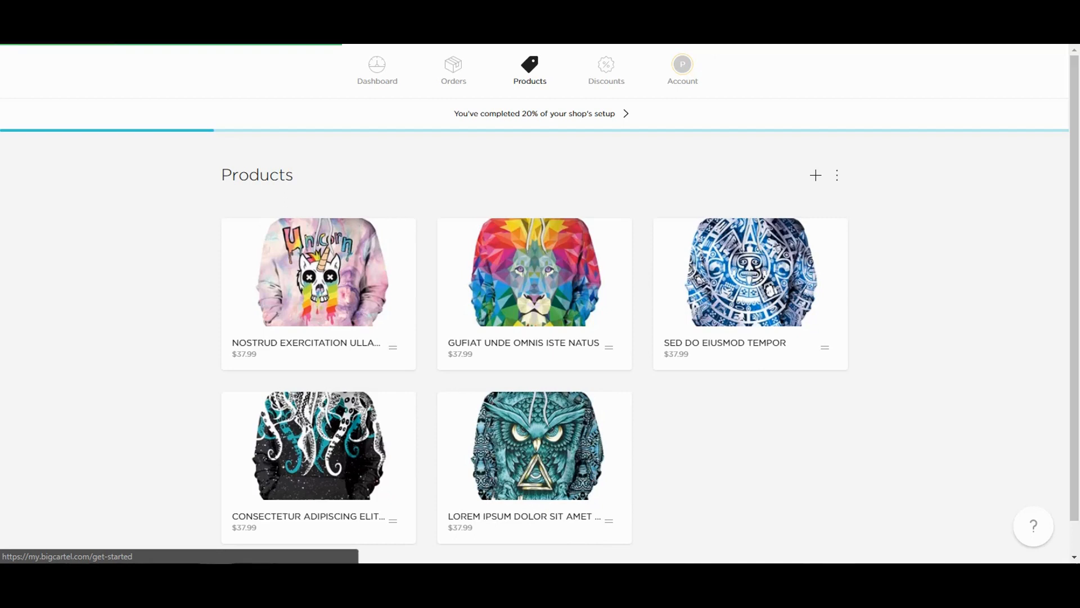
pyautogui.scroll(-5, 338, 179)
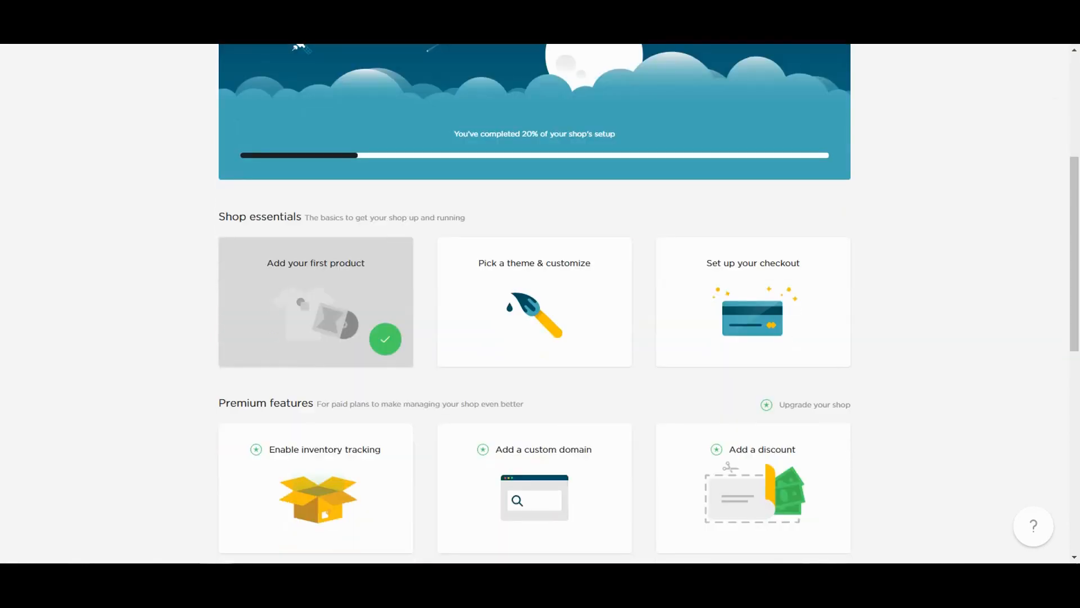
pyautogui.scroll(-3, 535, 304)
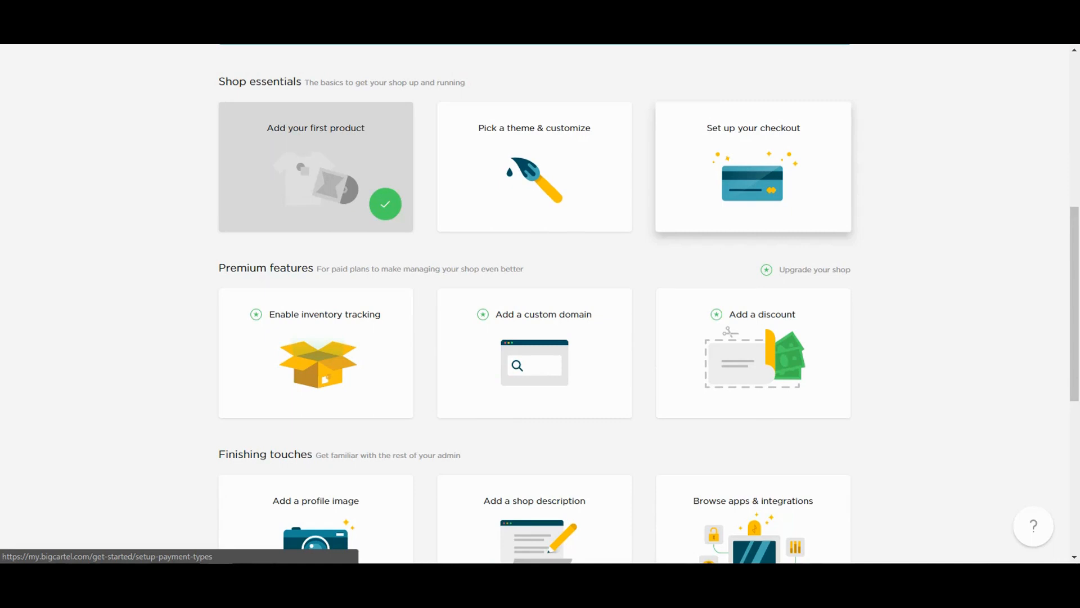
pyautogui.click(753, 167)
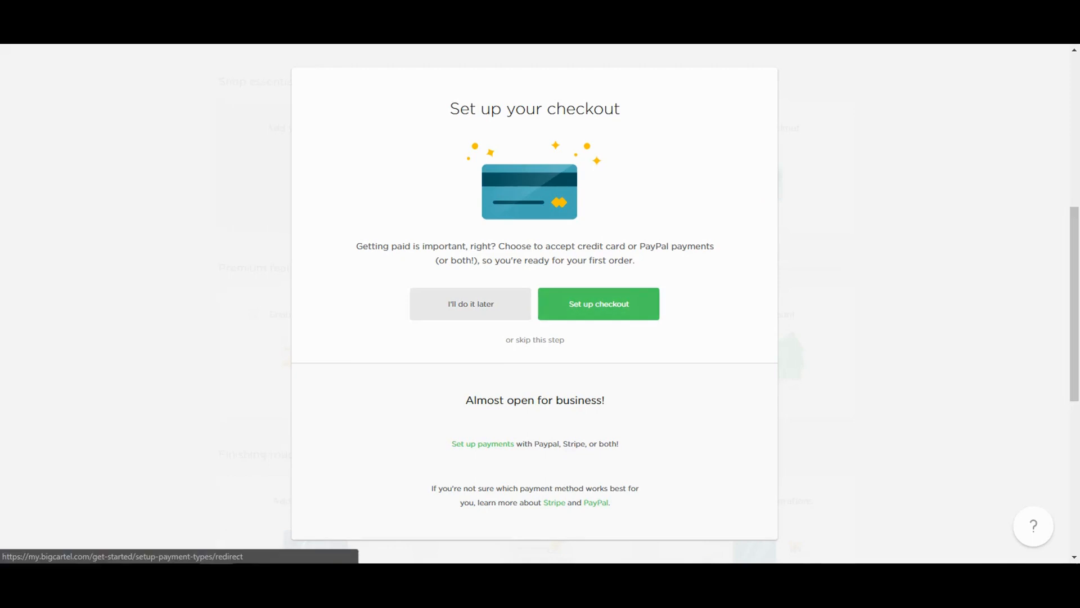
pyautogui.click(599, 304)
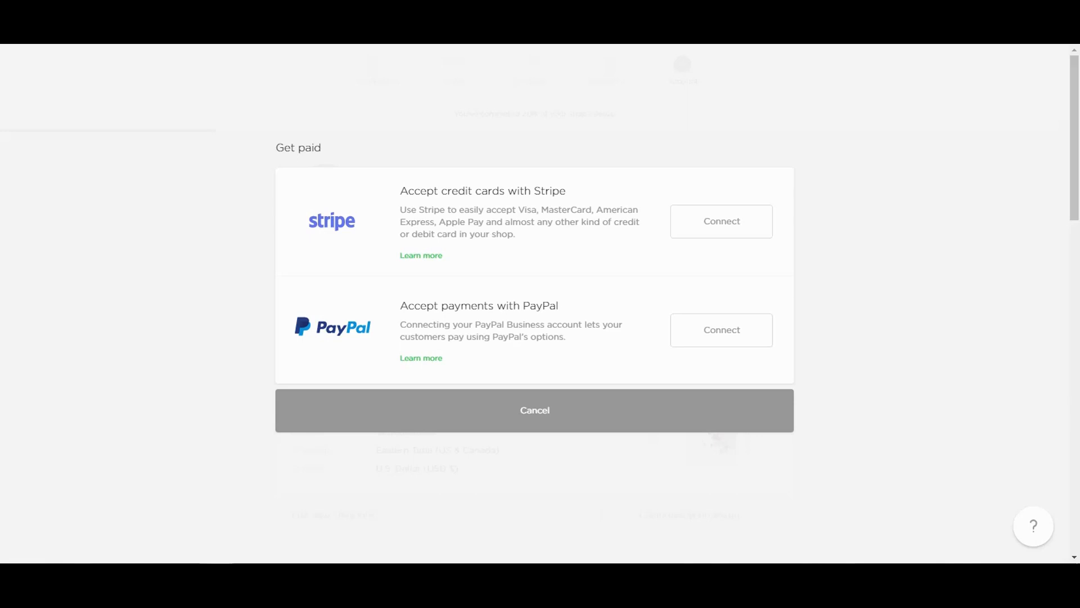
# - Open the PayPal help article in a separate tab and read its fees, requirements, setup and payment details
pyautogui.rightClick(430, 358)
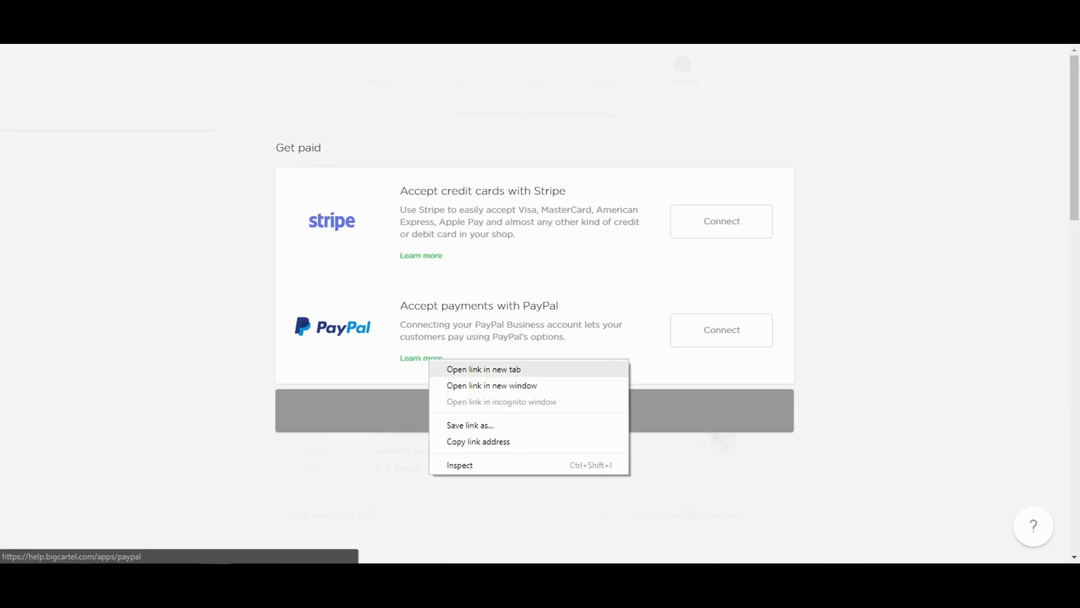
pyautogui.click(484, 369)
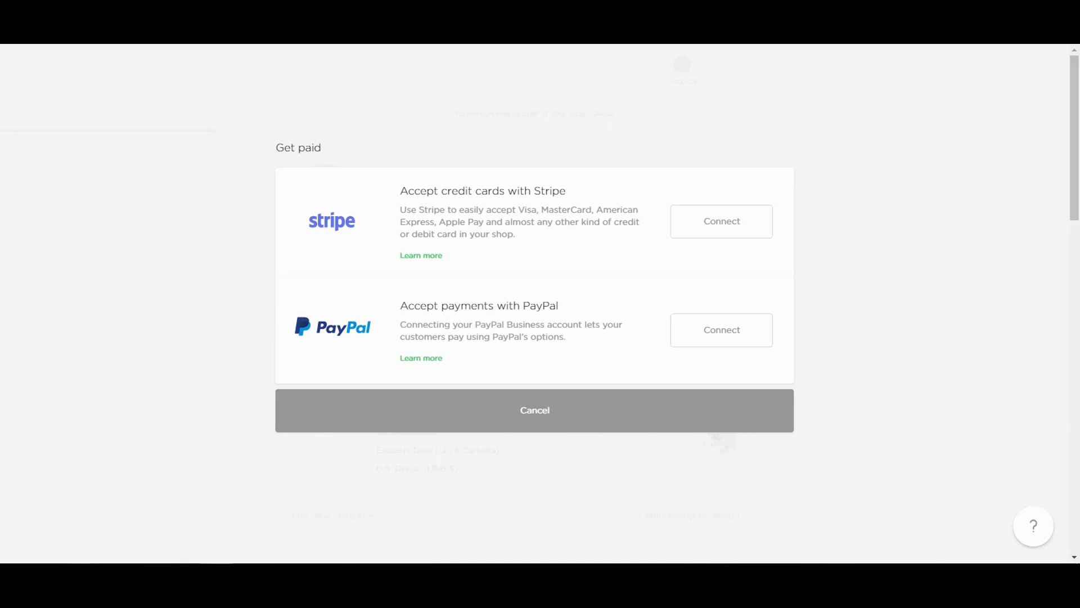
pyautogui.hotkey('ctrl', 'Tab')
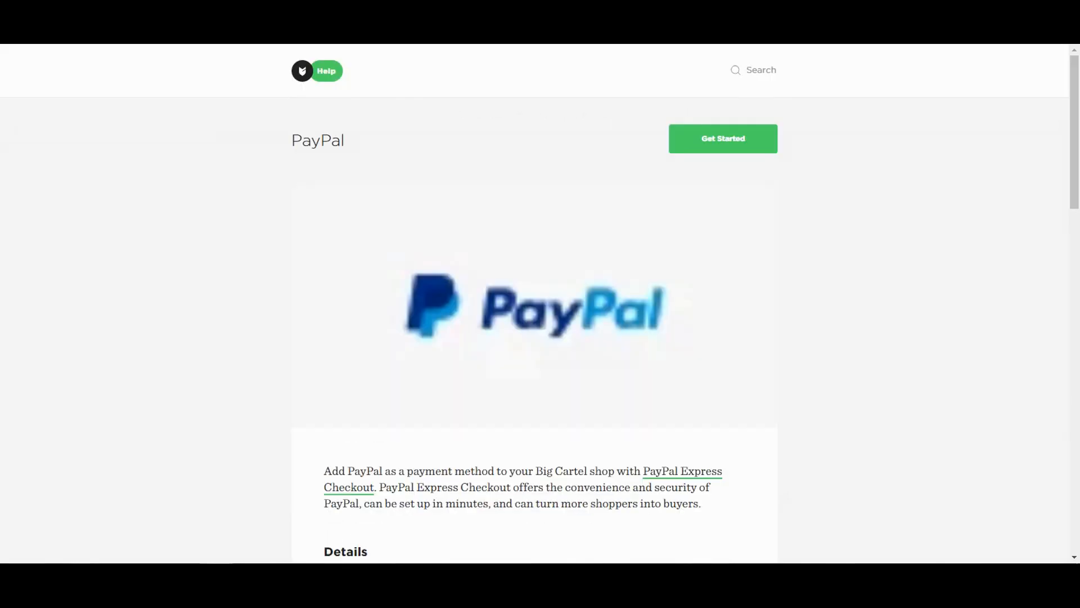
pyautogui.scroll(-3, 541, 304)
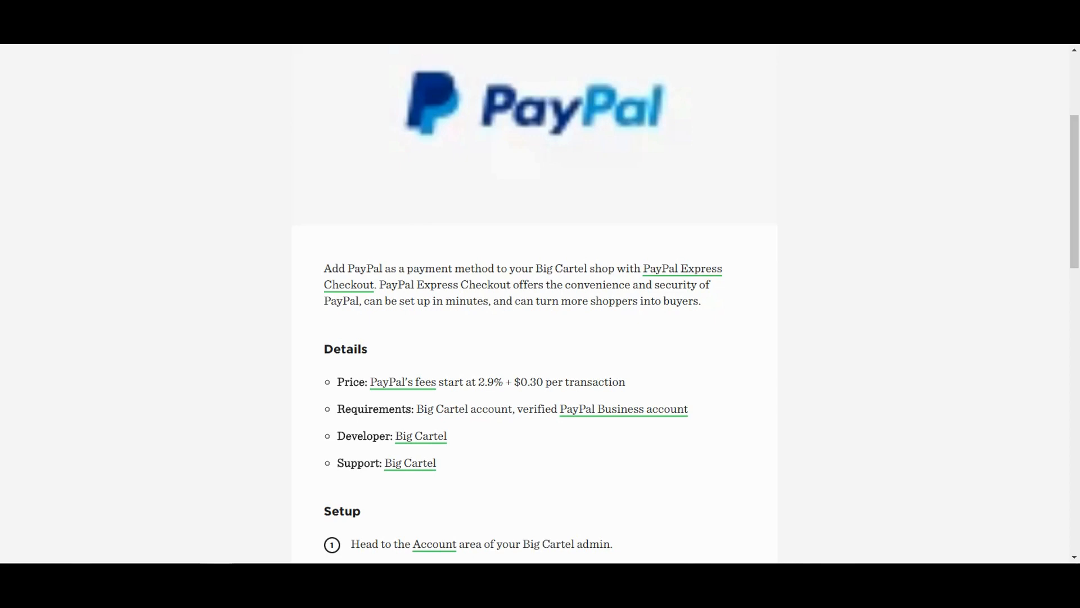
pyautogui.scroll(-3, 534, 304)
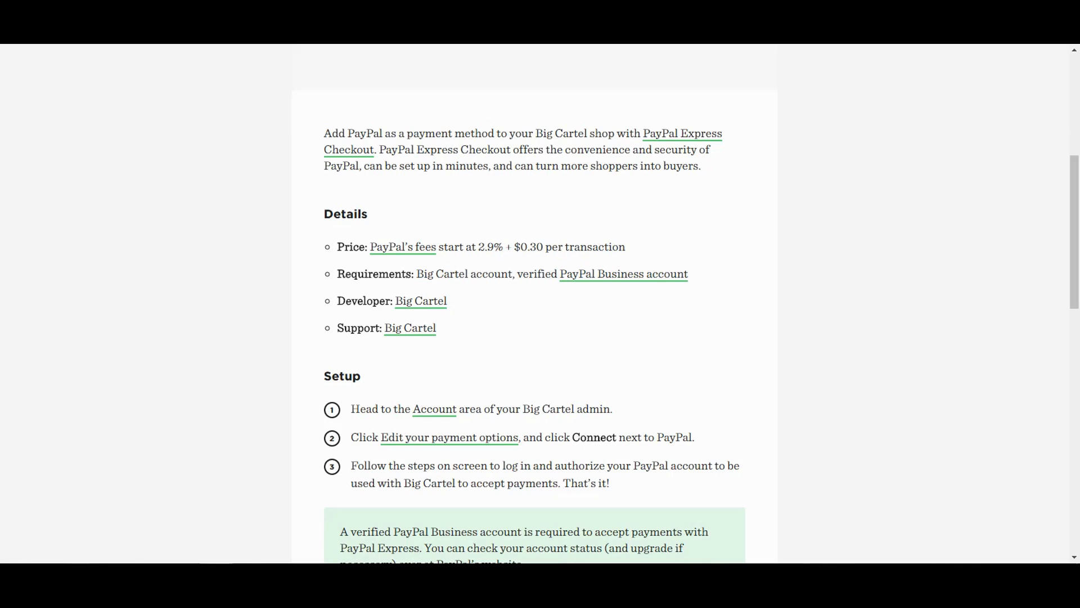
pyautogui.scroll(-3, 534, 304)
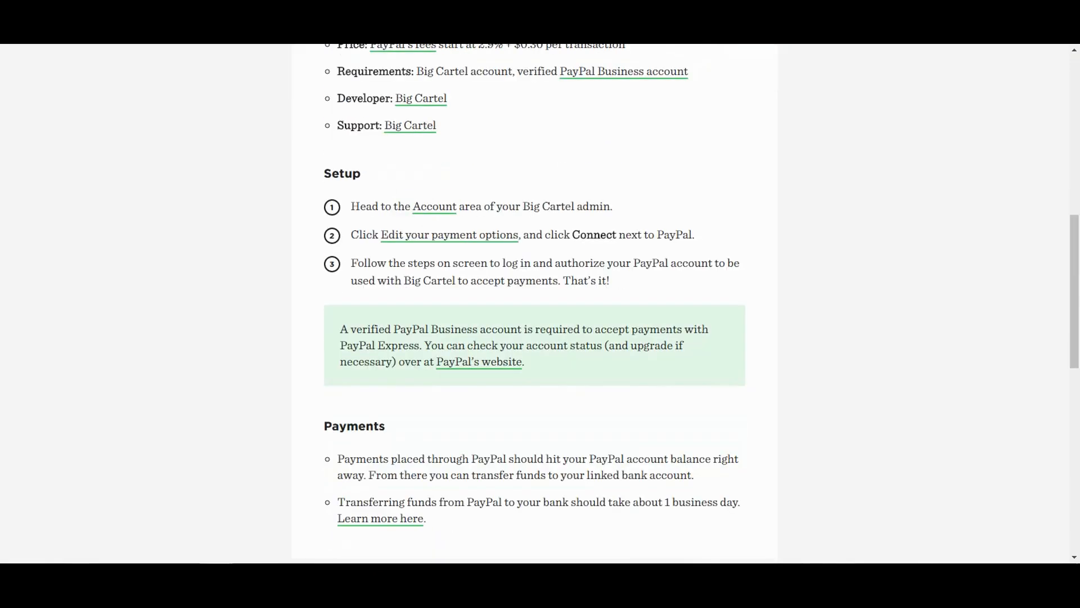
pyautogui.scroll(-1, 534, 304)
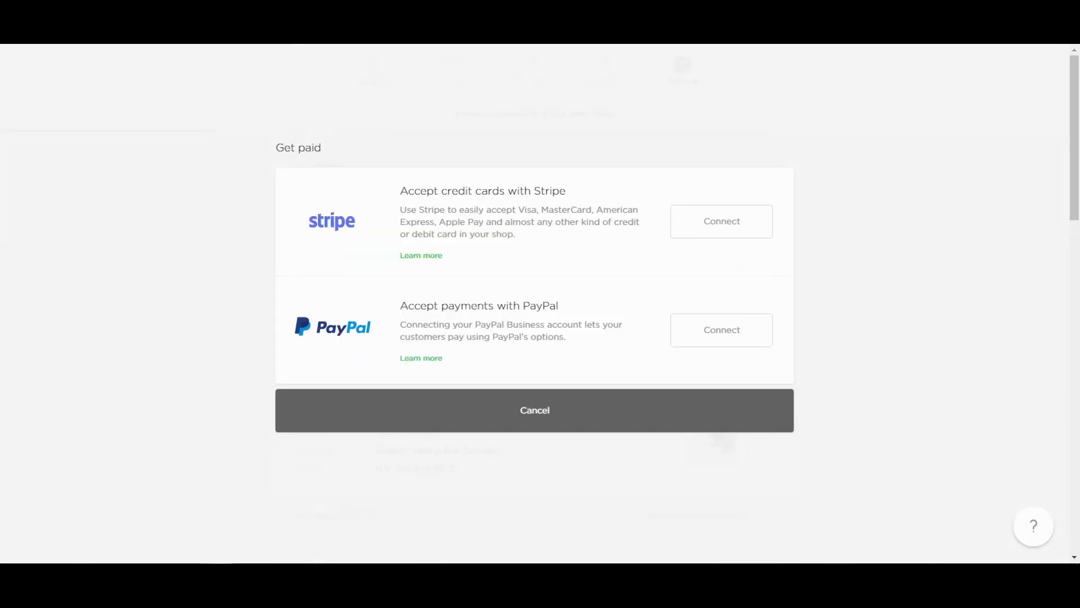
# - Cancel the payment setup, return to the shop setup checklist and open the upgrade page to compare the plan options
pyautogui.click(535, 410)
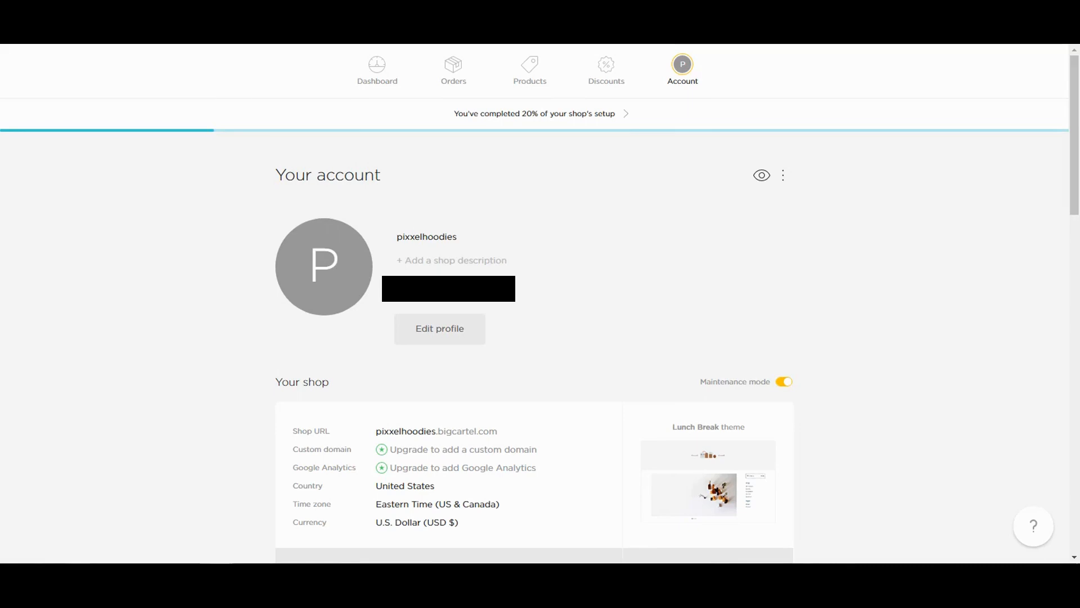
pyautogui.click(534, 114)
pyautogui.scroll(-5, 534, 304)
pyautogui.scroll(-2, 534, 304)
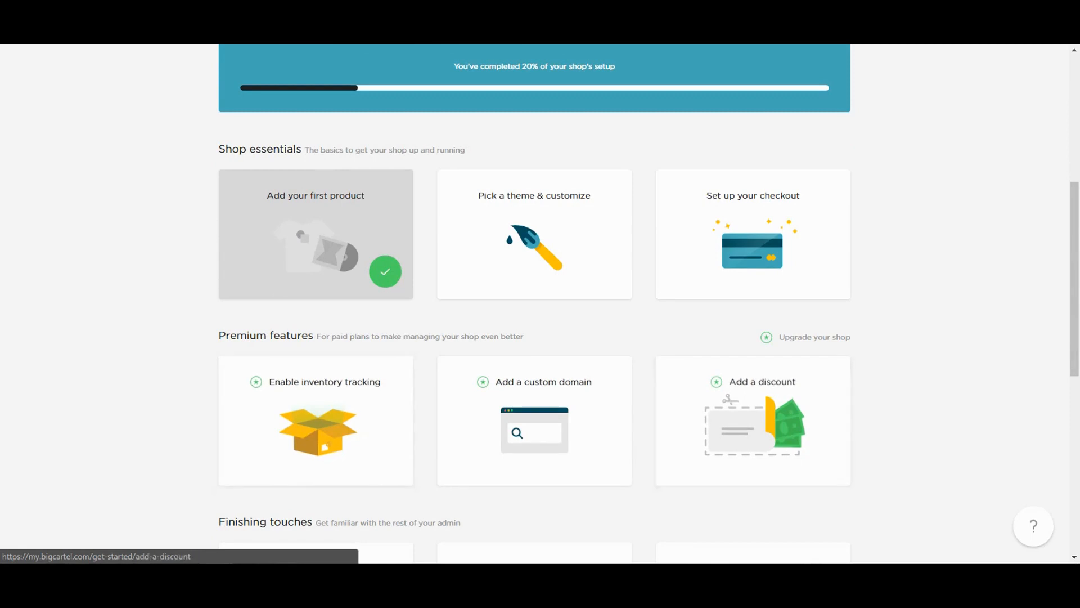
pyautogui.scroll(-2, 540, 303)
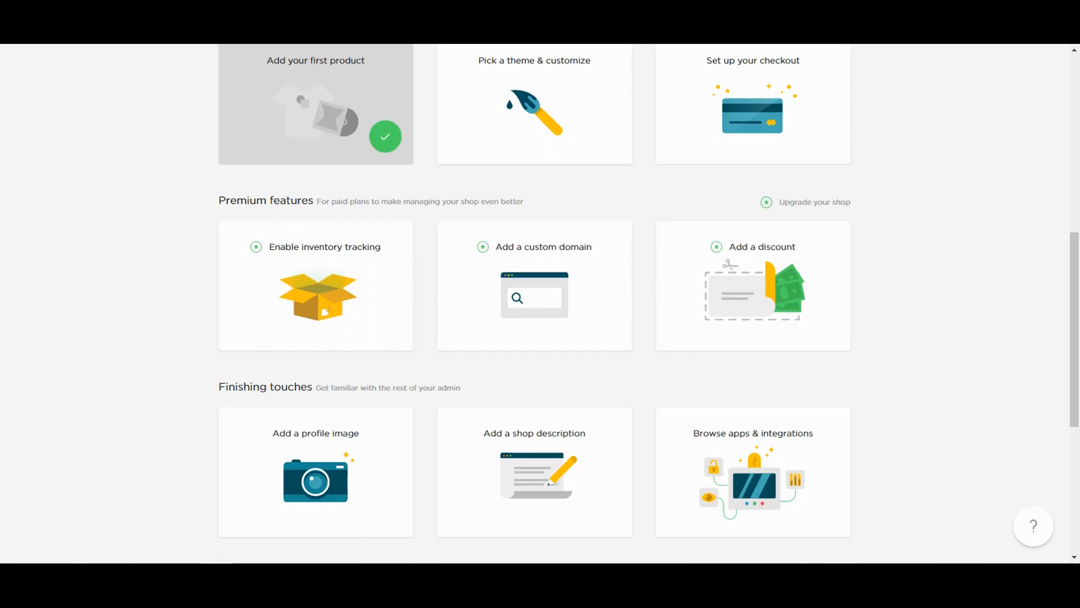
pyautogui.click(814, 202)
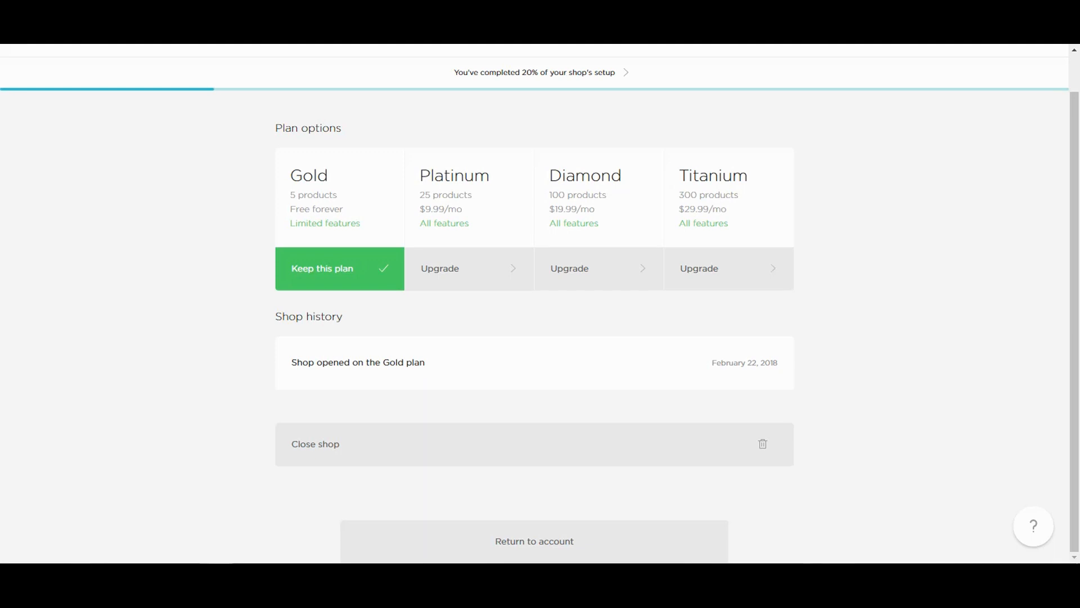
pyautogui.scroll(1, 729, 268)
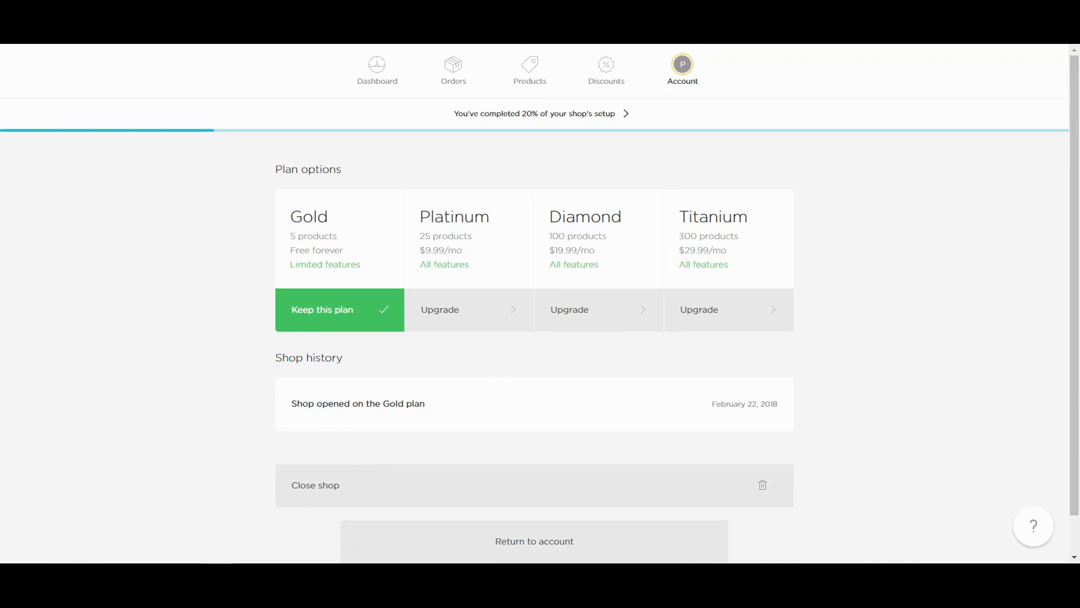
# - Return to the shop setup checklist, review its remaining tasks and open the Apps & Integrations directory
pyautogui.click(534, 113)
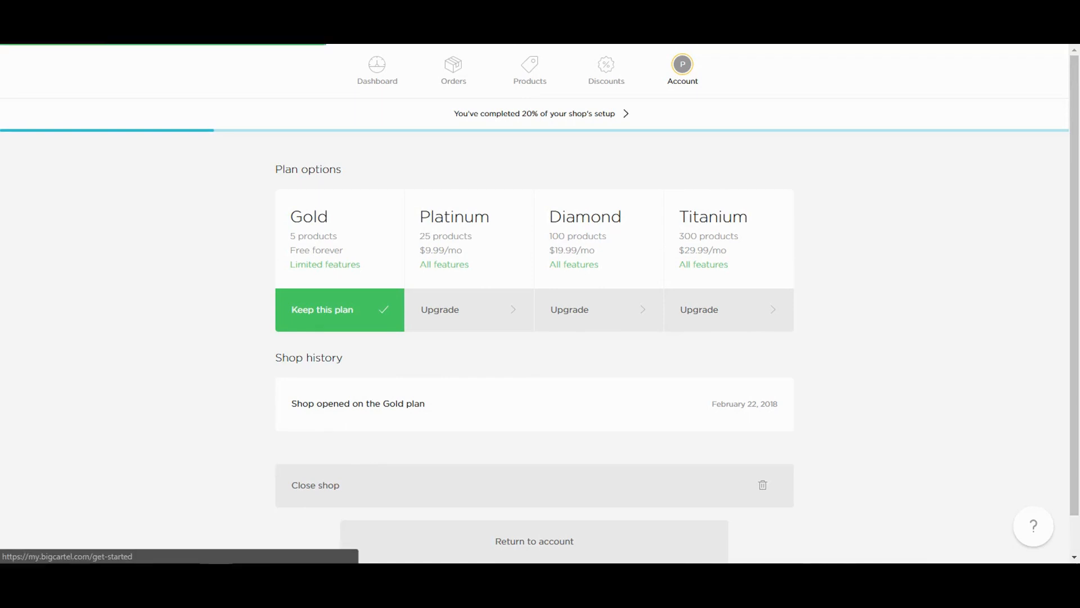
pyautogui.scroll(-5, 535, 304)
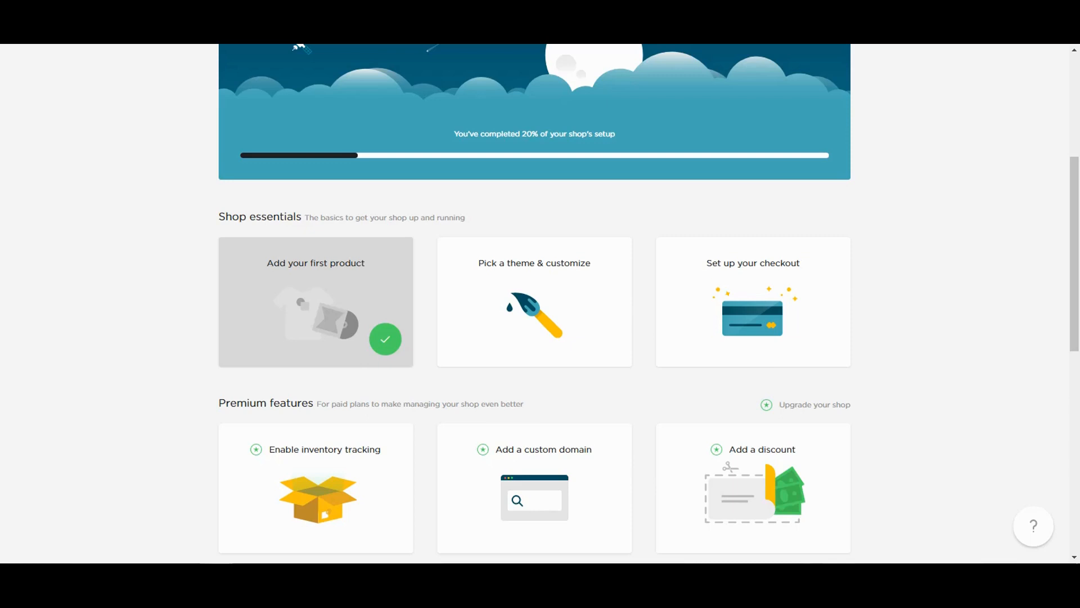
pyautogui.scroll(-5, 534, 304)
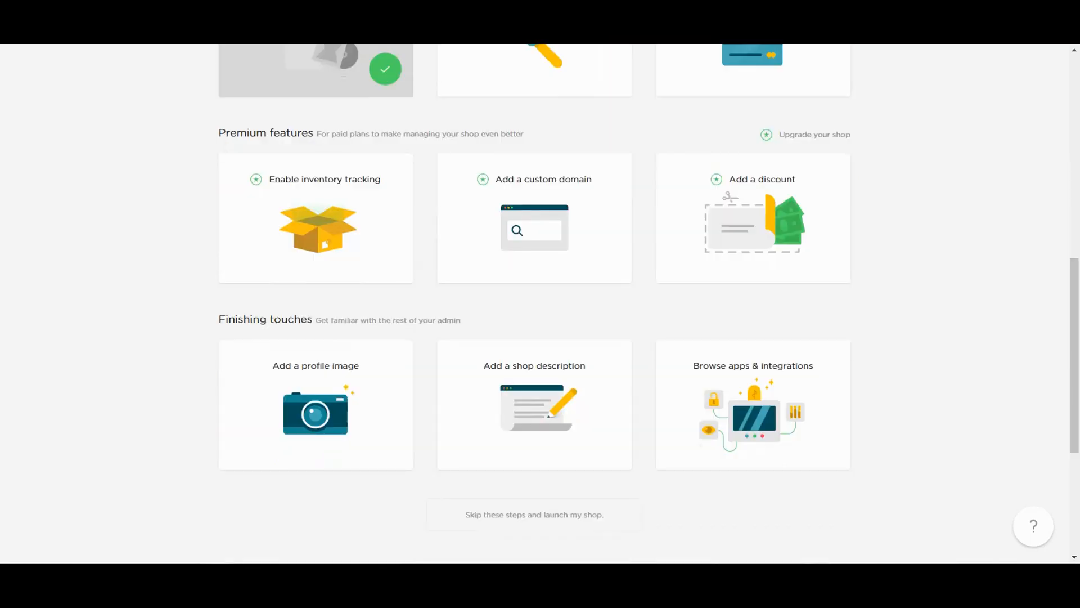
pyautogui.scroll(1, 535, 303)
pyautogui.scroll(-2, 534, 304)
pyautogui.scroll(-1, 534, 304)
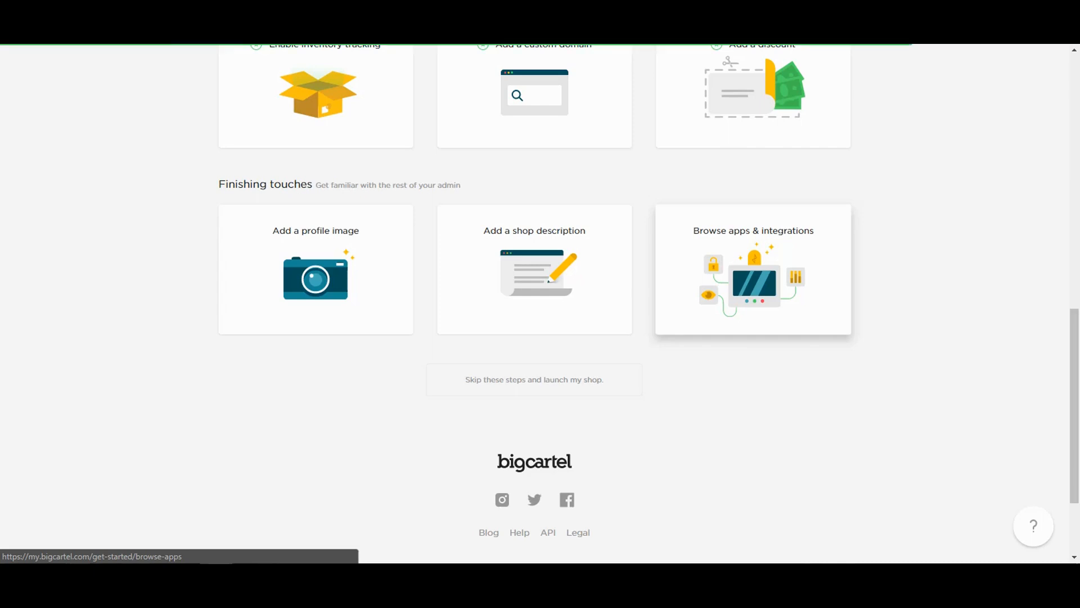
pyautogui.click(753, 270)
pyautogui.click(599, 403)
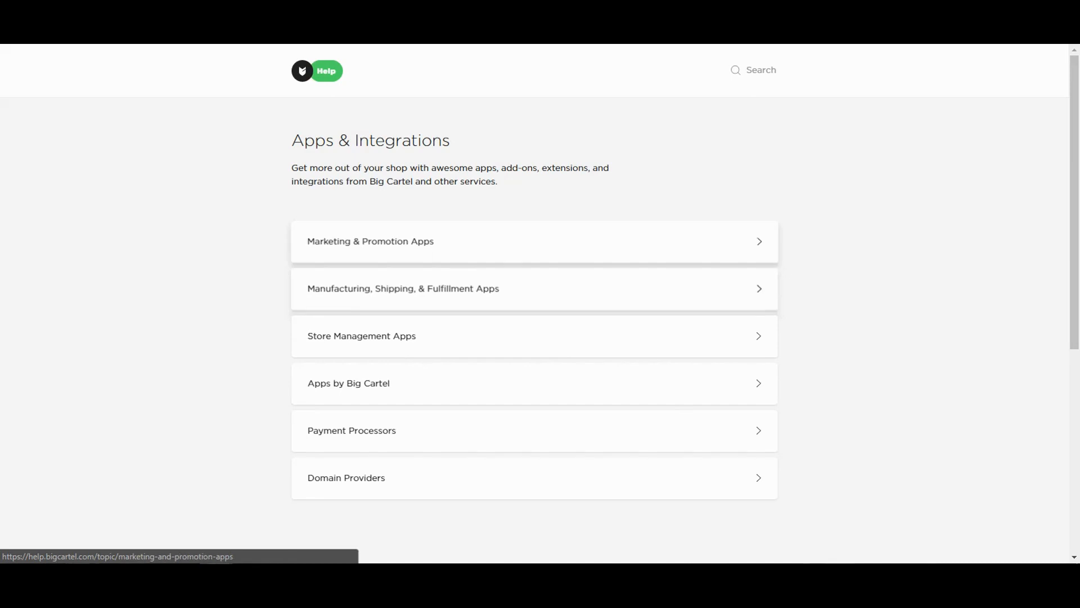
# - Look over the Apps & Integrations categories and browse the Marketing & Promotion Apps
pyautogui.scroll(-2, 394, 242)
pyautogui.scroll(-4, 535, 270)
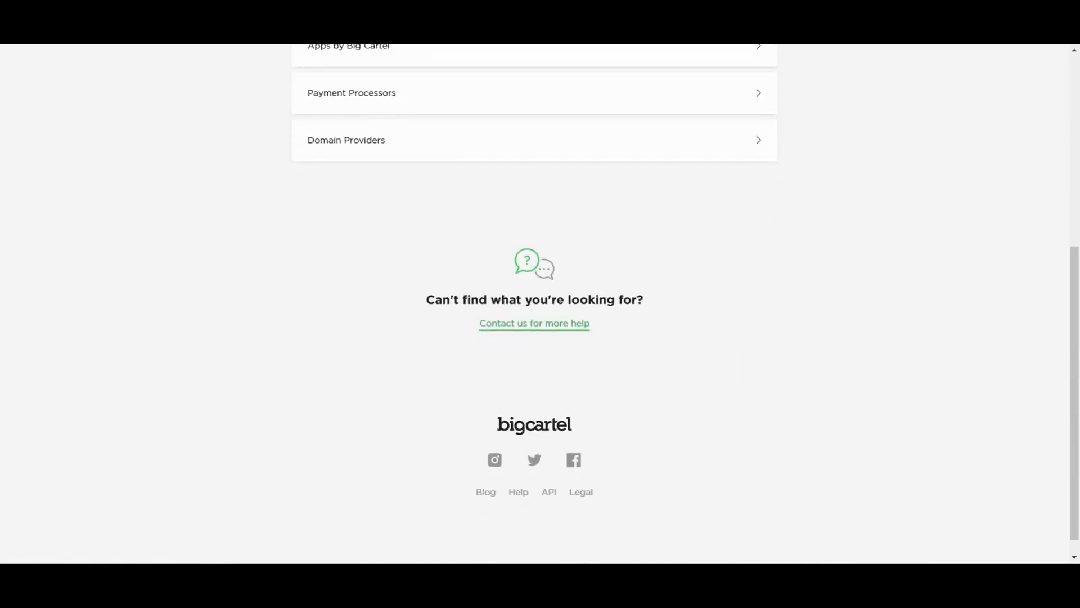
pyautogui.scroll(6, 534, 270)
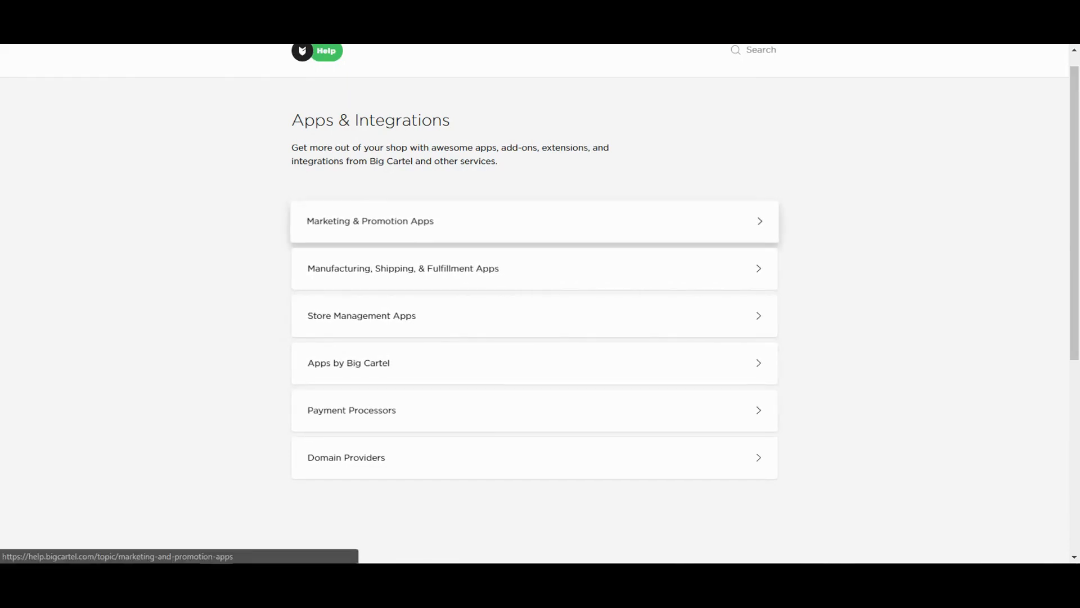
pyautogui.click(534, 221)
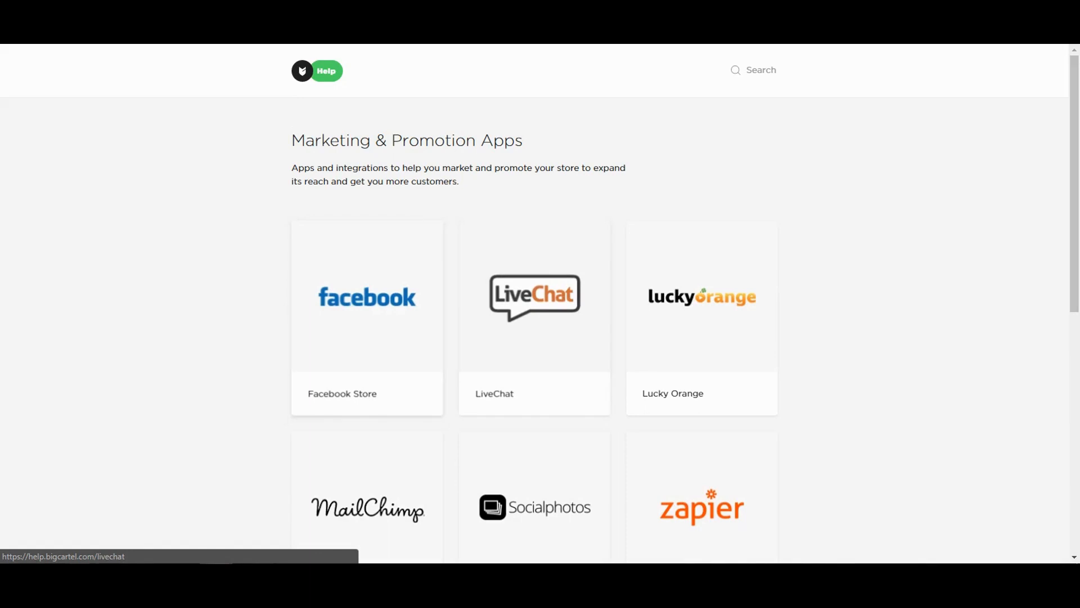
pyautogui.scroll(-3, 535, 221)
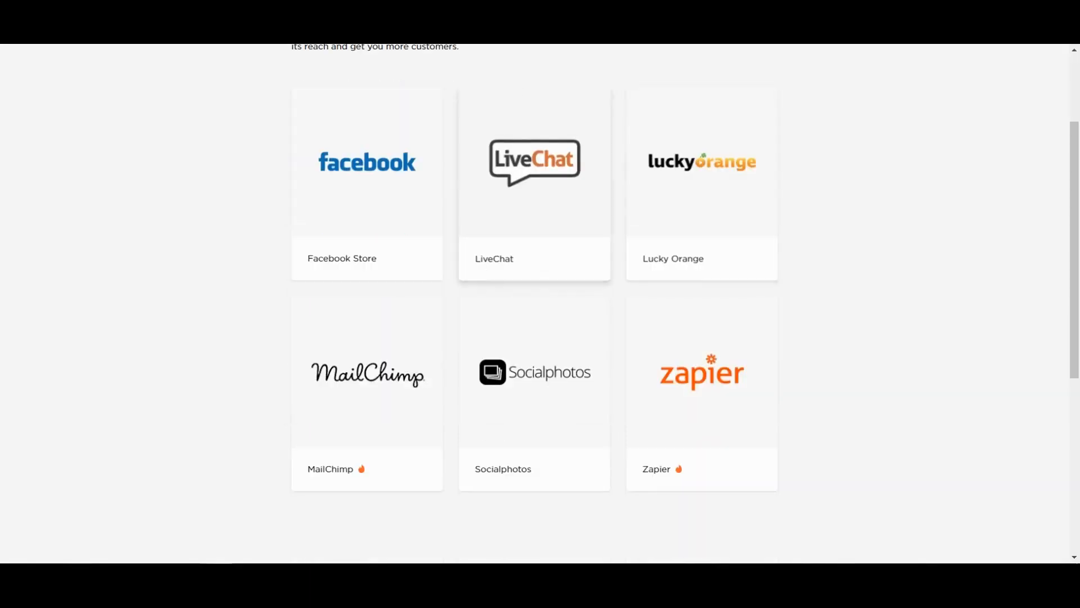
pyautogui.scroll(3, 702, 186)
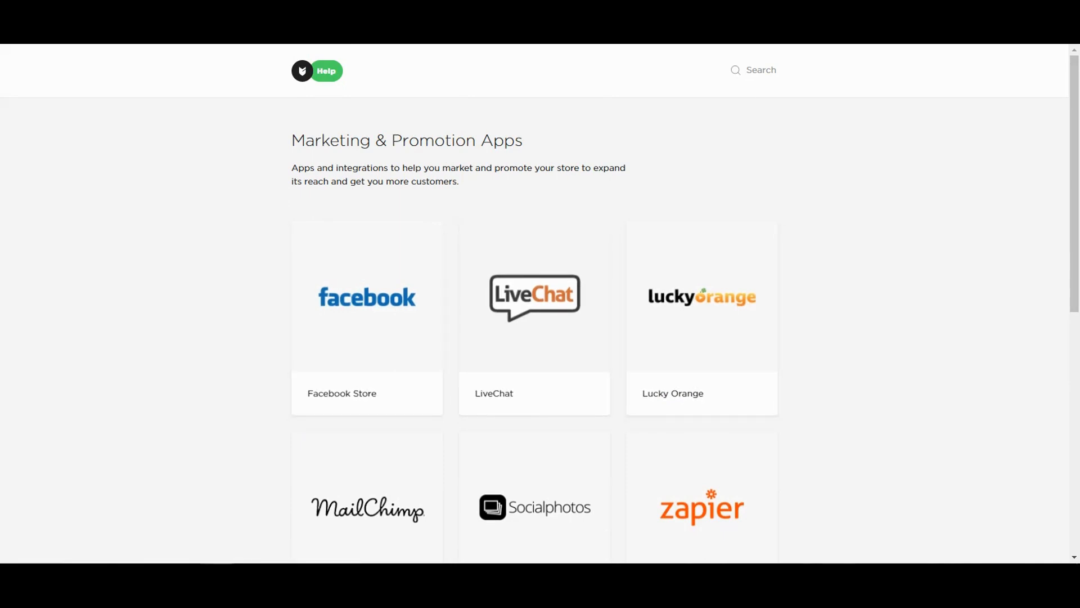
# - Return to the app categories and browse the Manufacturing, Shipping, & Fulfillment Apps
pyautogui.hotkey('alt', 'Left')
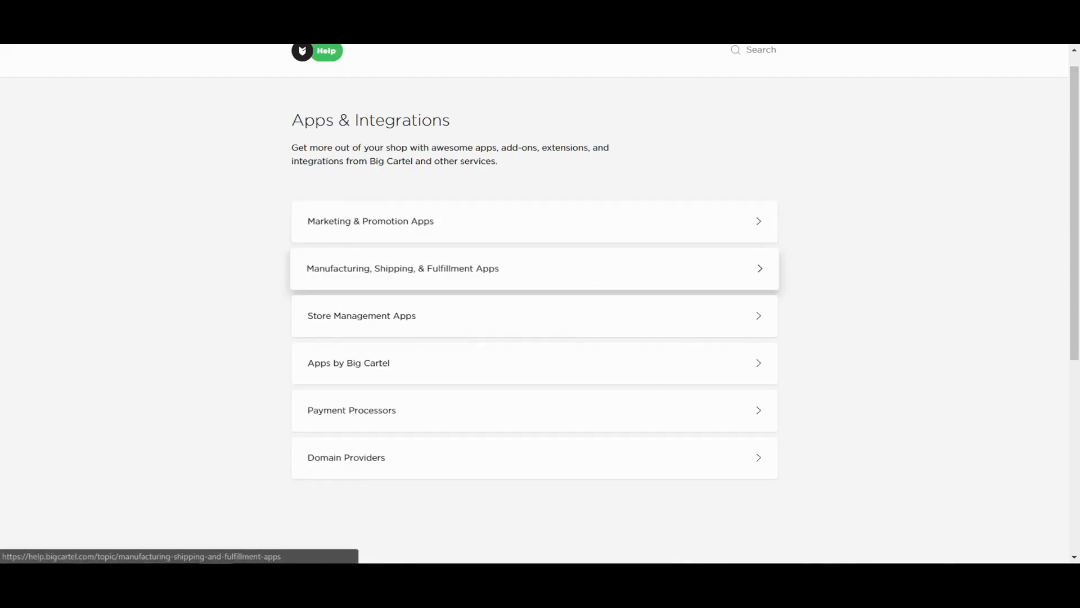
pyautogui.click(534, 269)
pyautogui.scroll(-5, 535, 304)
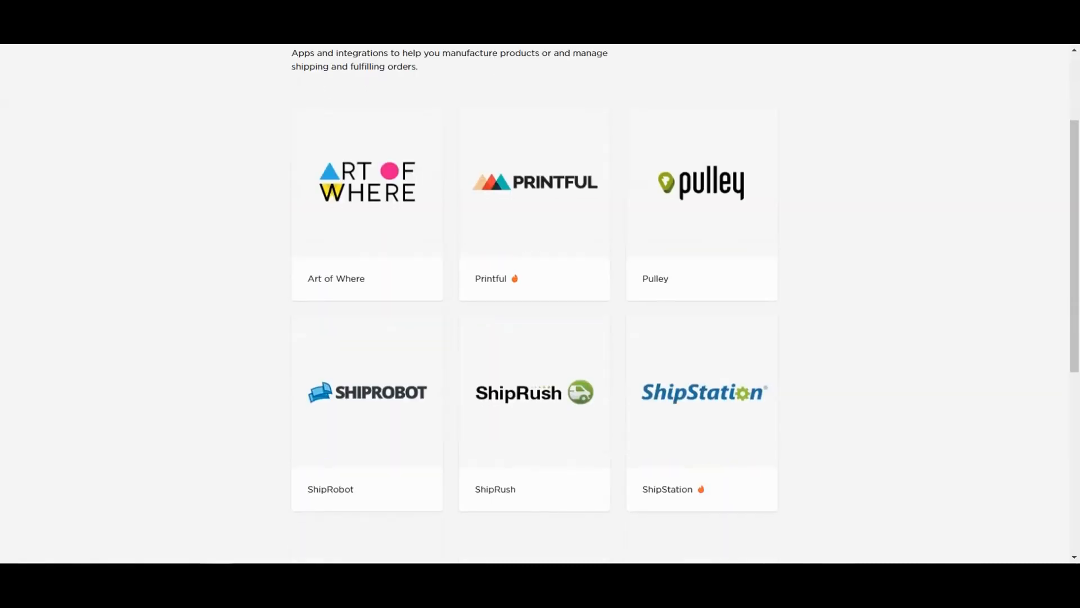
pyautogui.scroll(-1, 535, 304)
pyautogui.scroll(2, 535, 304)
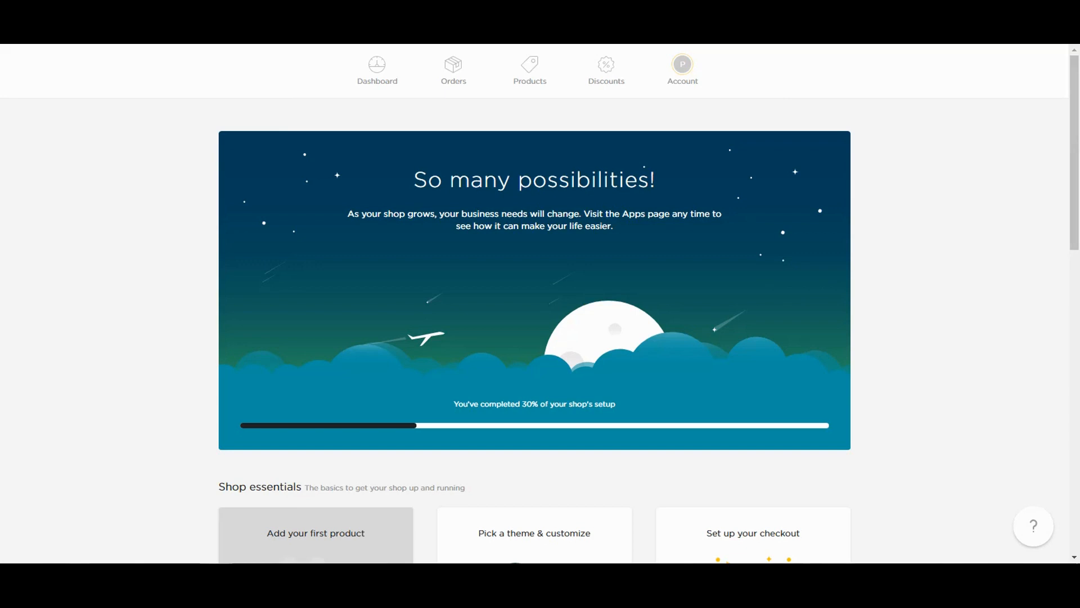
# - Review the shop setup checklist and open the theme customization from the shop essentials
pyautogui.scroll(-6, 535, 304)
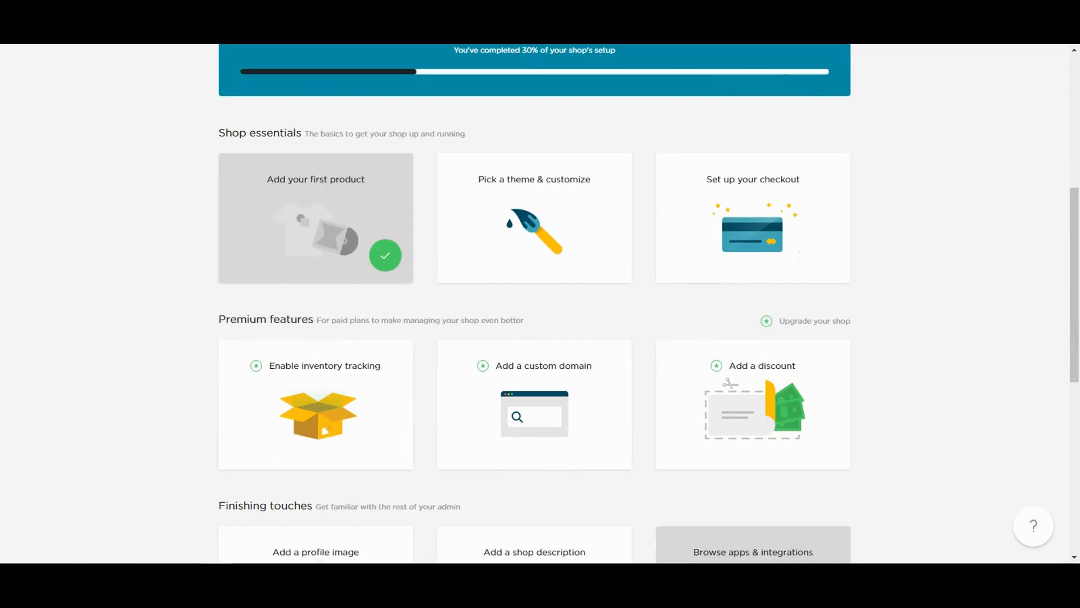
pyautogui.scroll(-2, 534, 304)
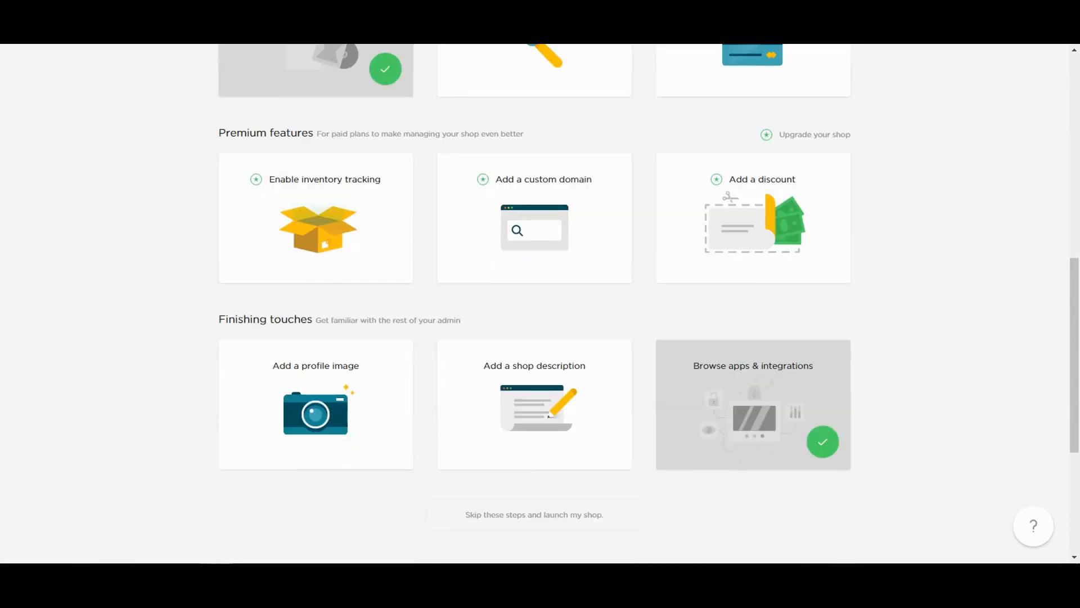
pyautogui.scroll(2, 535, 303)
pyautogui.scroll(3, 535, 304)
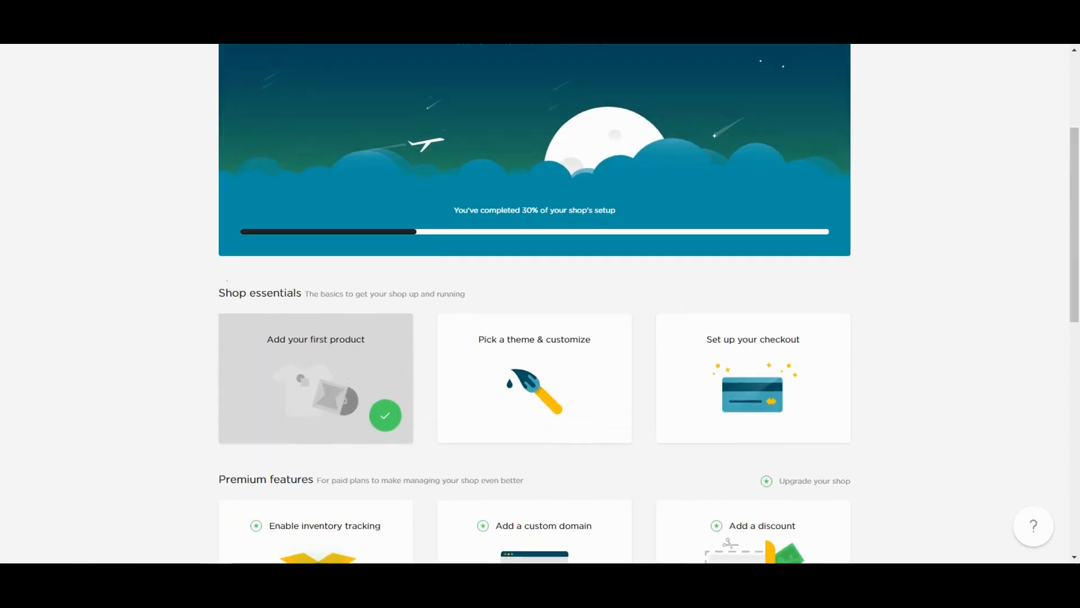
pyautogui.click(535, 372)
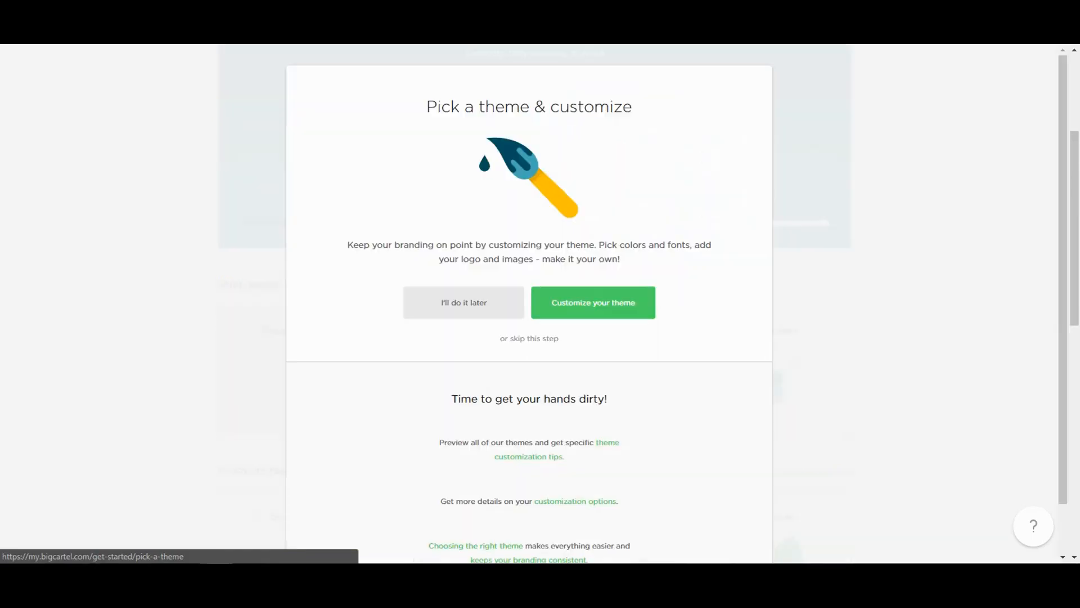
pyautogui.click(593, 302)
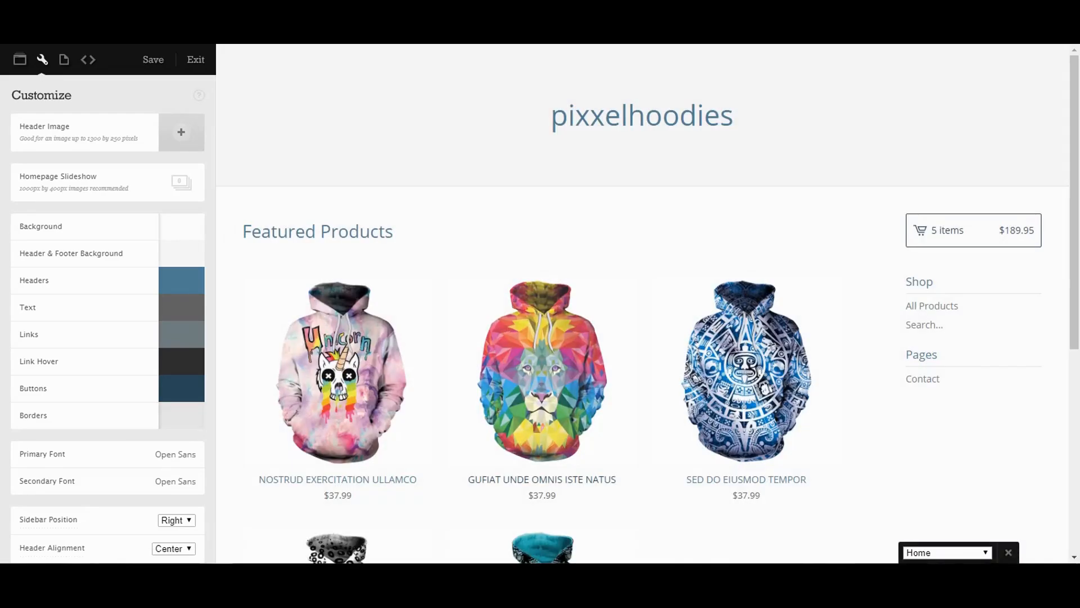
# - Preview the shop homepage and view the design editor's Pages and Advanced settings
pyautogui.scroll(-5, 543, 326)
pyautogui.scroll(6, 543, 326)
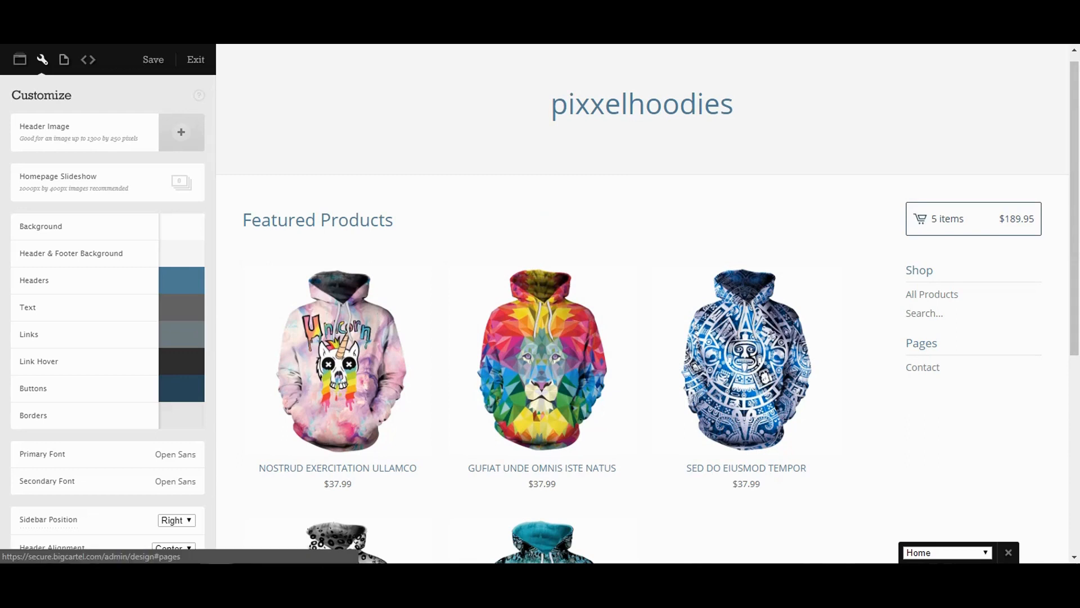
pyautogui.click(63, 59)
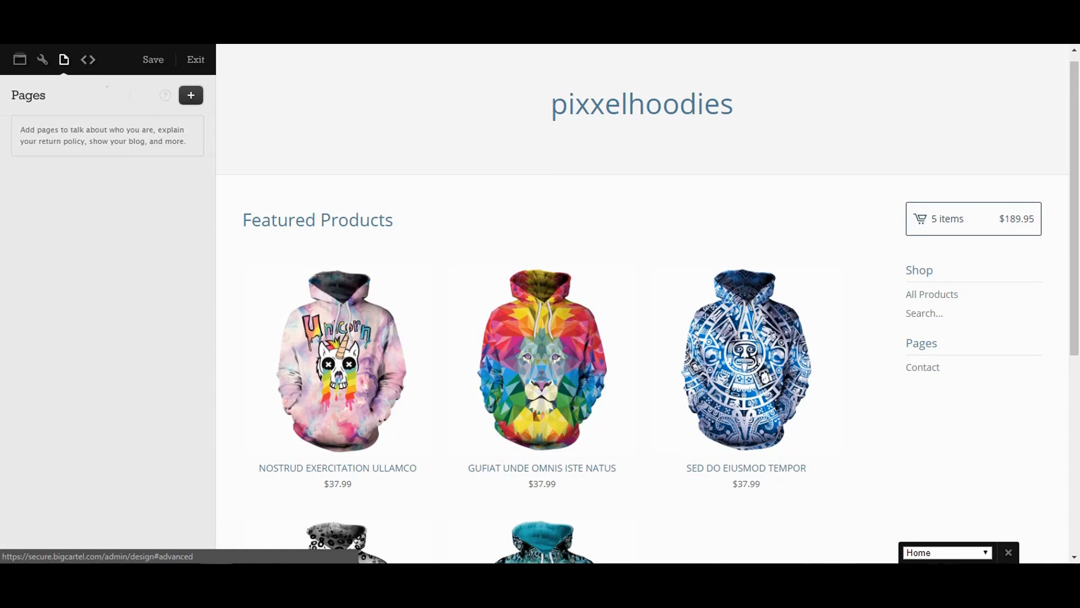
pyautogui.click(88, 59)
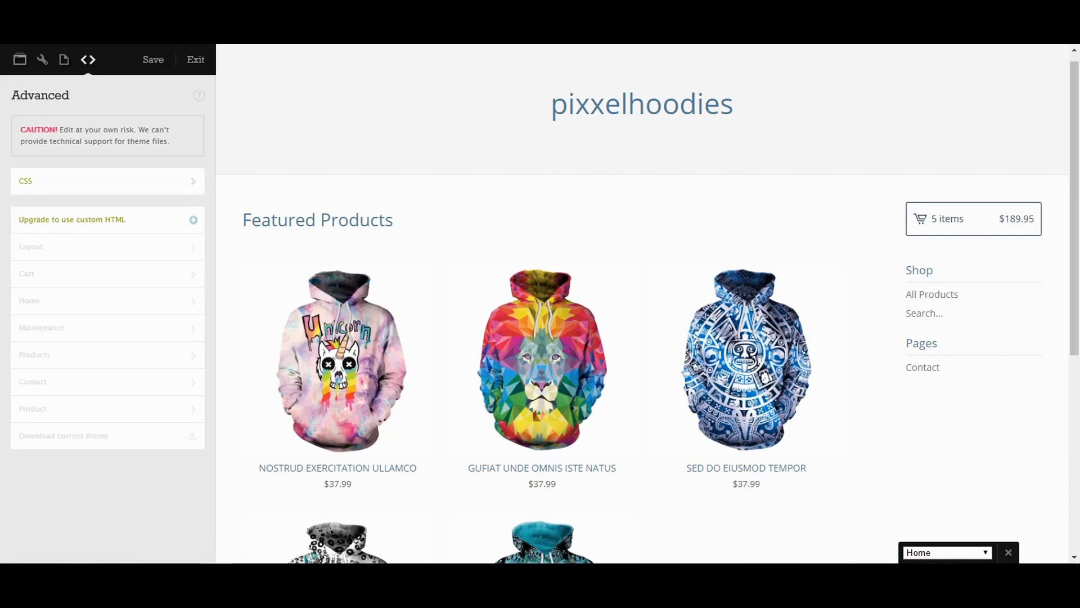
# - Browse the available themes and apply the Neat theme to the shop
pyautogui.click(19, 59)
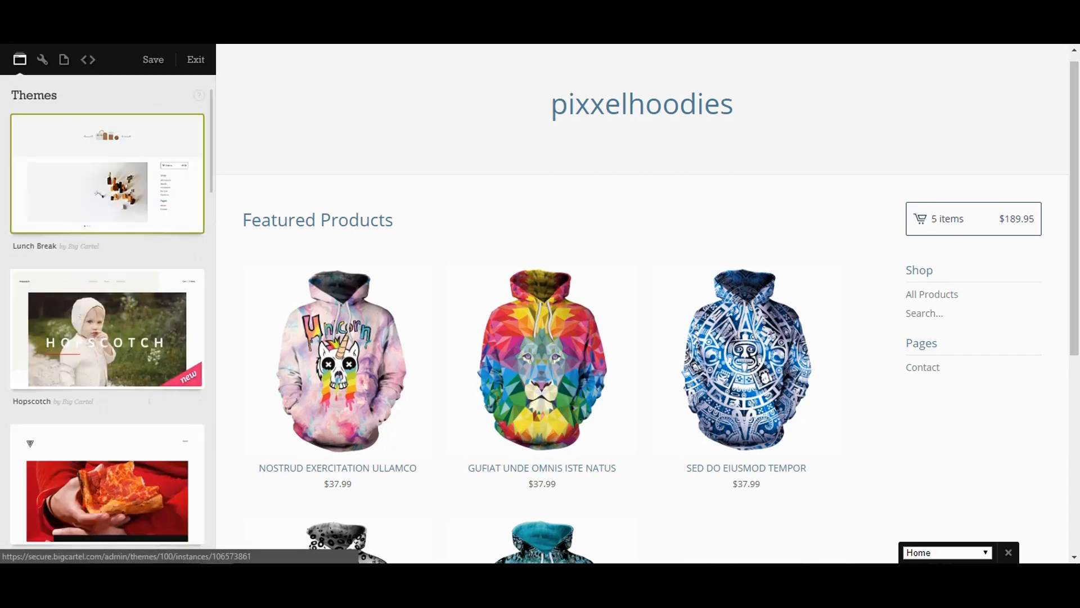
pyautogui.scroll(-1, 39, 518)
pyautogui.scroll(-5, 39, 518)
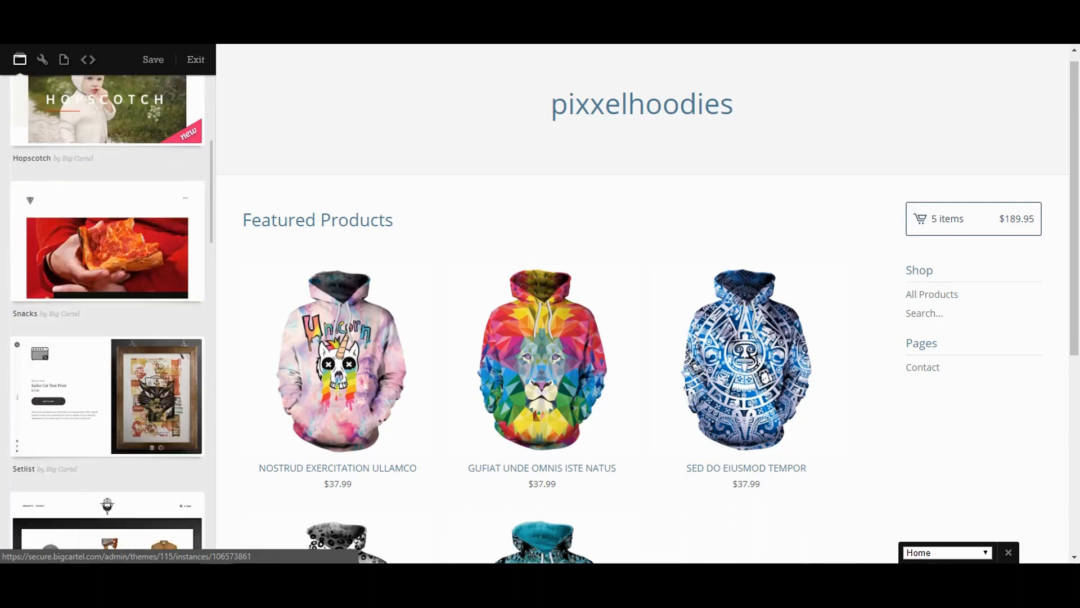
pyautogui.scroll(-6, 38, 234)
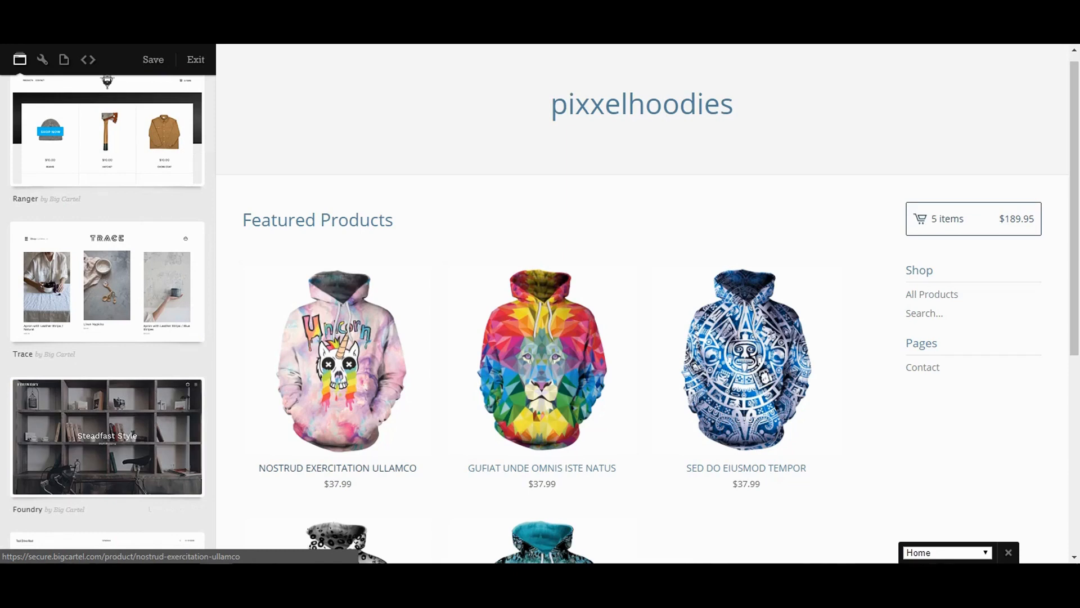
pyautogui.scroll(-3, 107, 439)
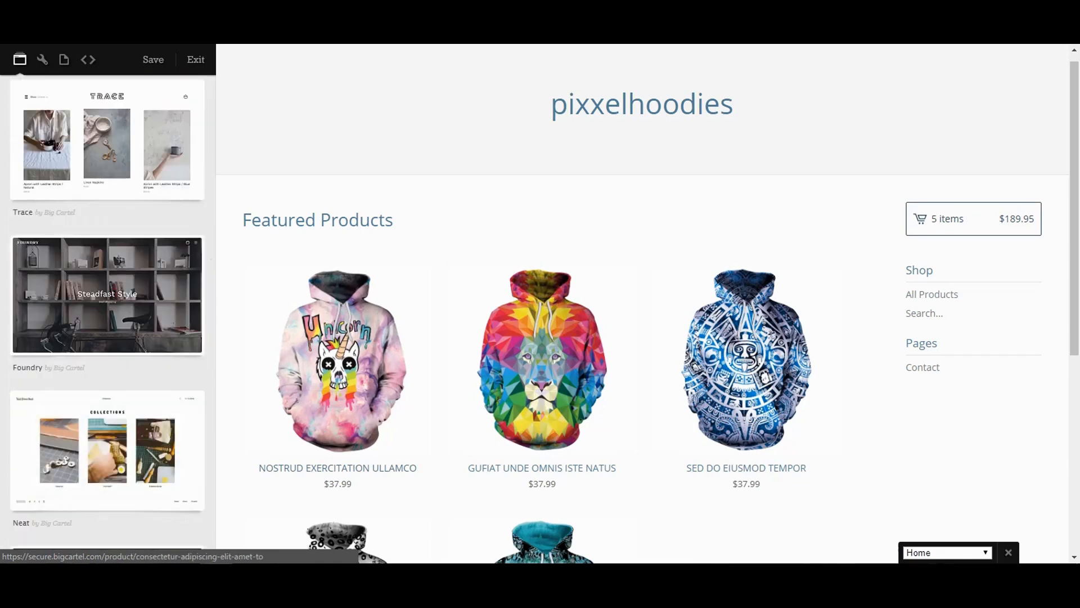
pyautogui.click(107, 450)
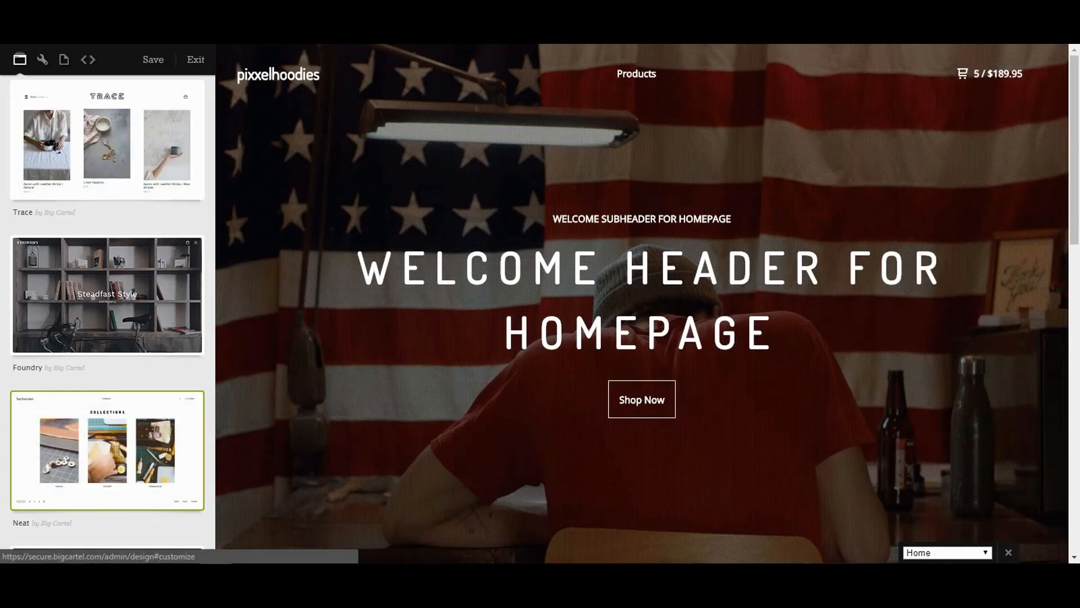
# - Remove all three default images from the homepage slideshow in the theme's customization settings
pyautogui.click(42, 59)
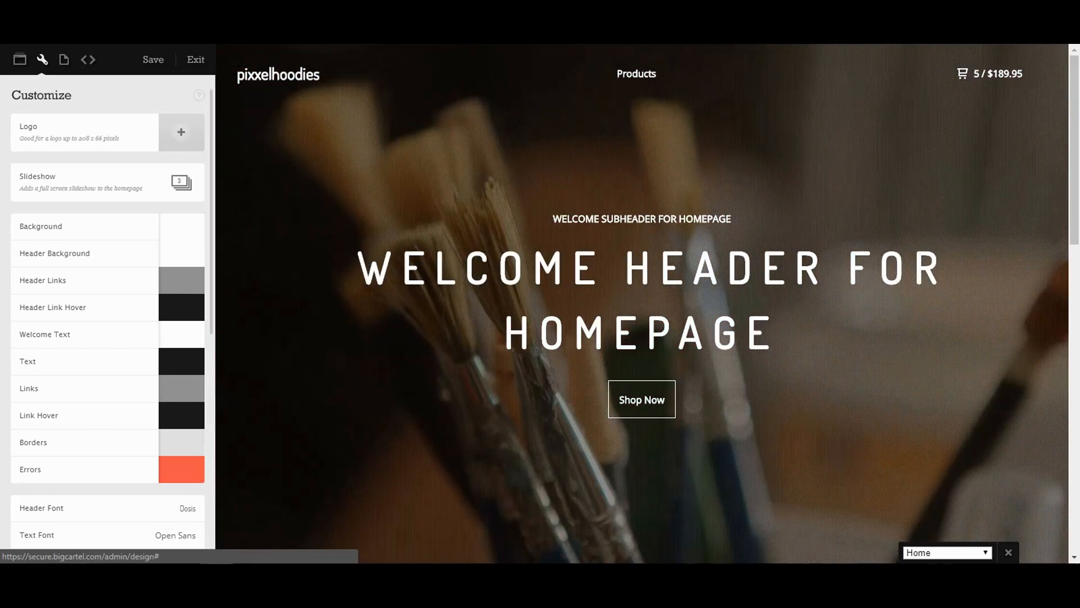
pyautogui.click(181, 182)
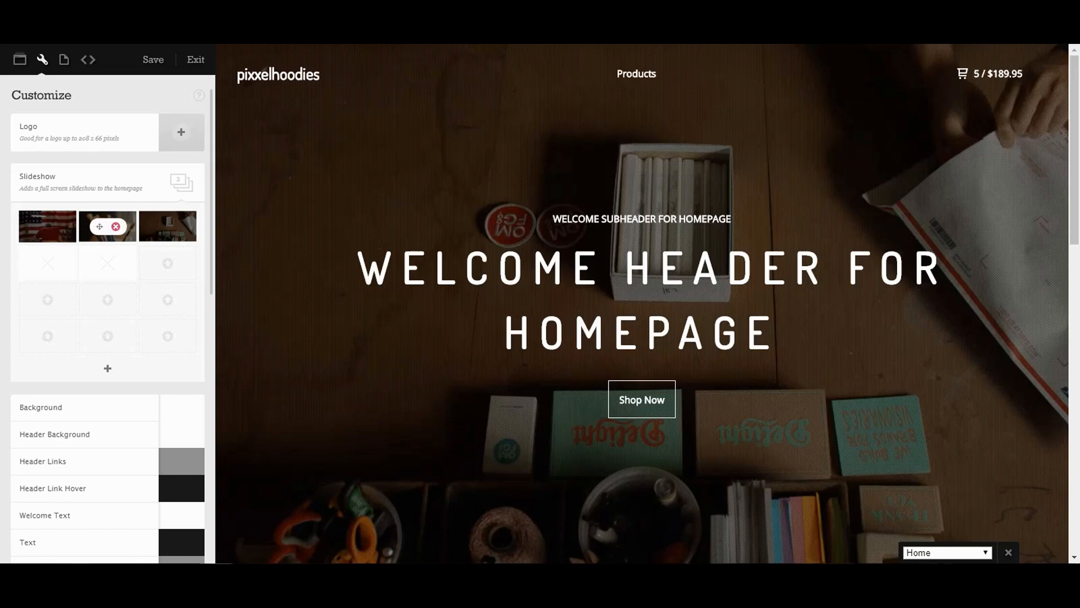
pyautogui.click(116, 227)
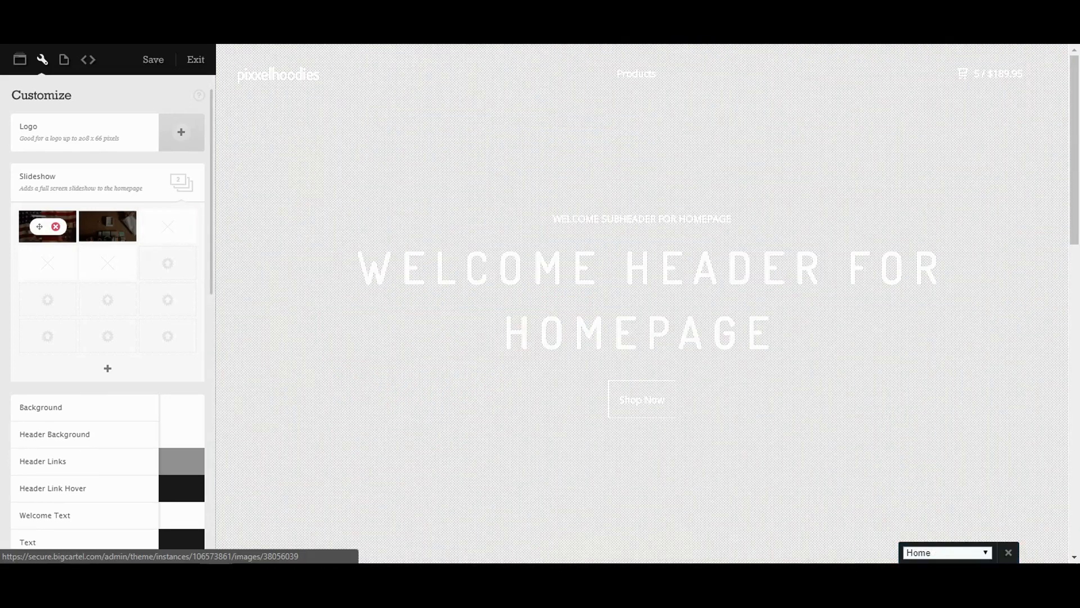
pyautogui.click(56, 226)
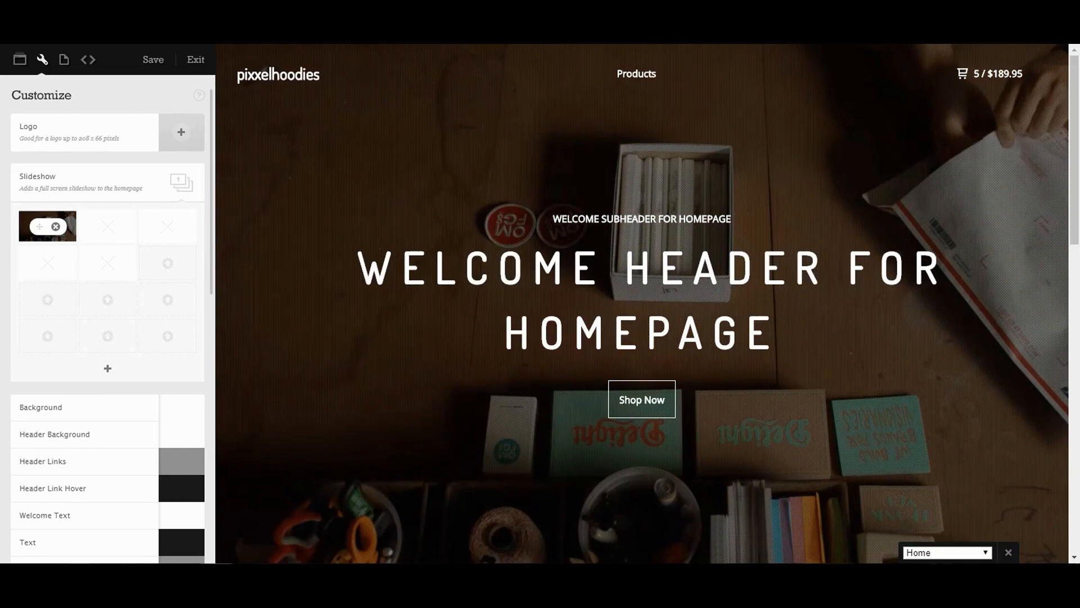
pyautogui.click(56, 226)
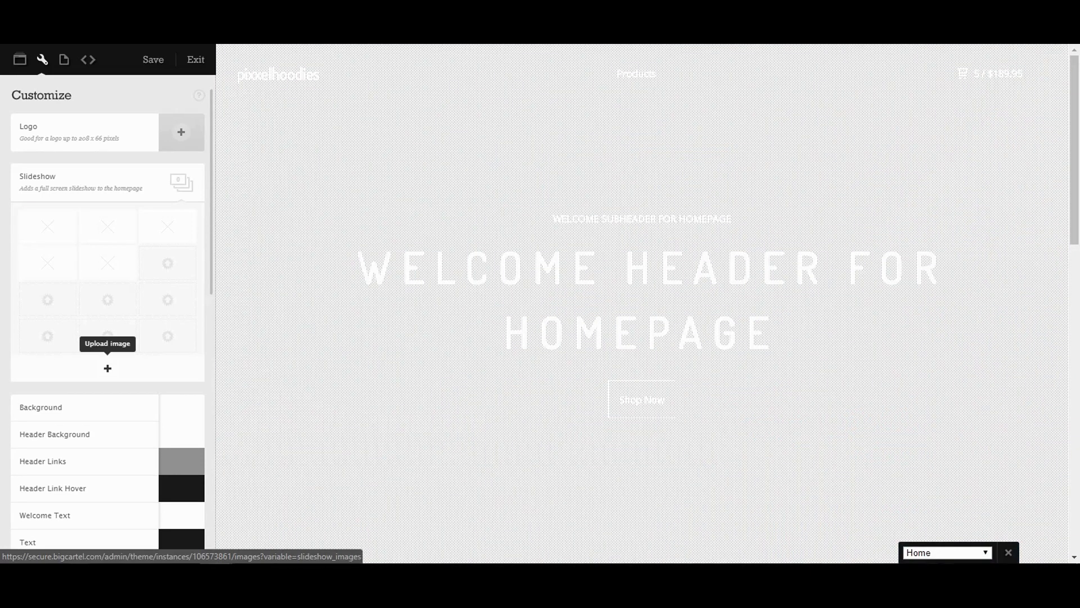
# - Upload the lion hoodie banner 2018-02-22_12-06-18 from Pictures to the homepage slideshow
pyautogui.click(107, 368)
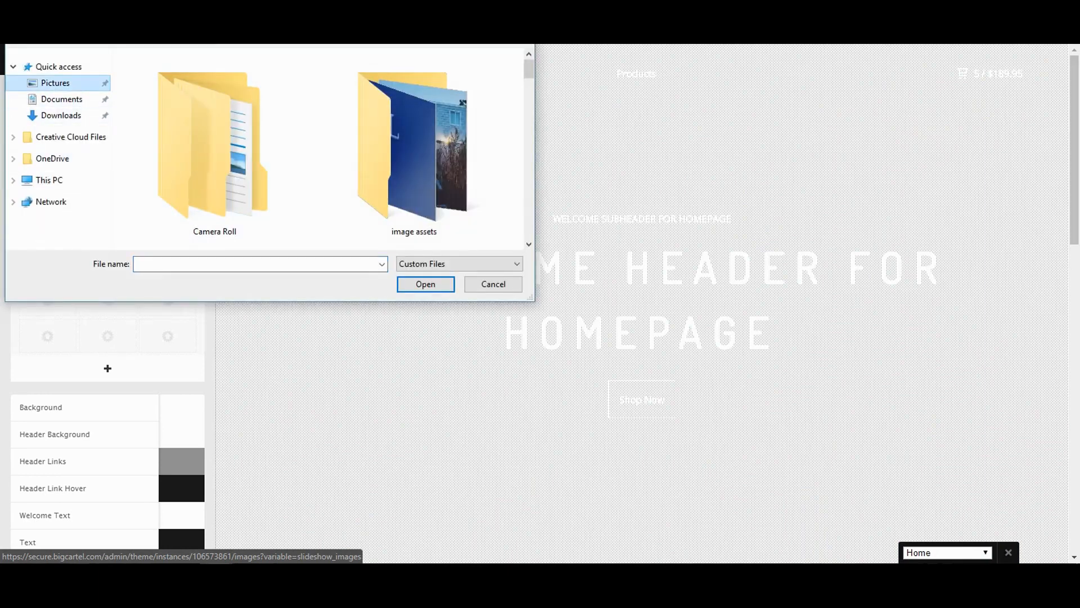
pyautogui.scroll(-3, 416, 163)
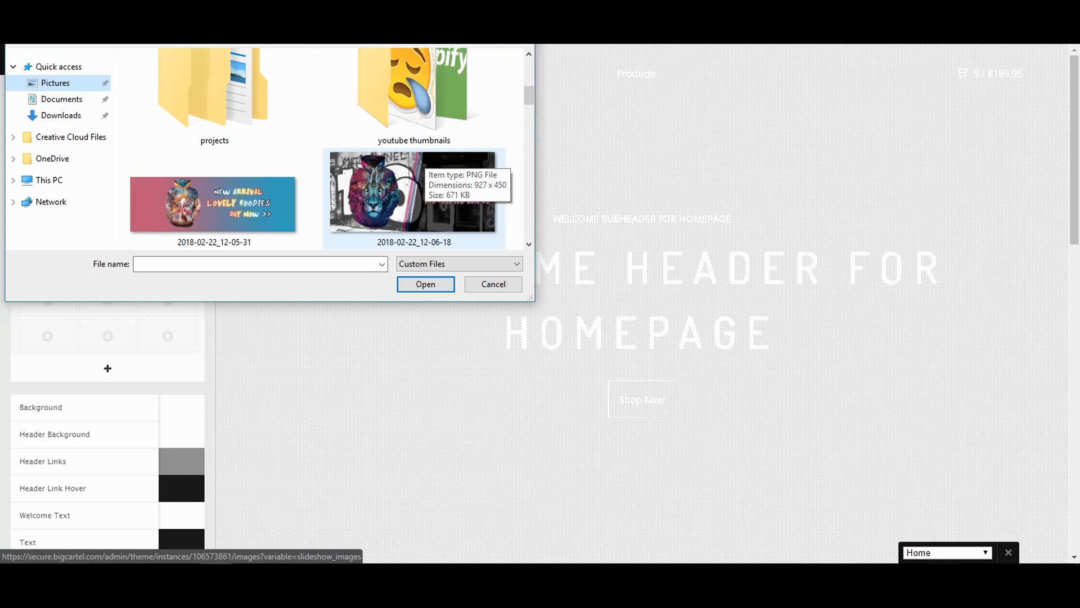
pyautogui.click(426, 158)
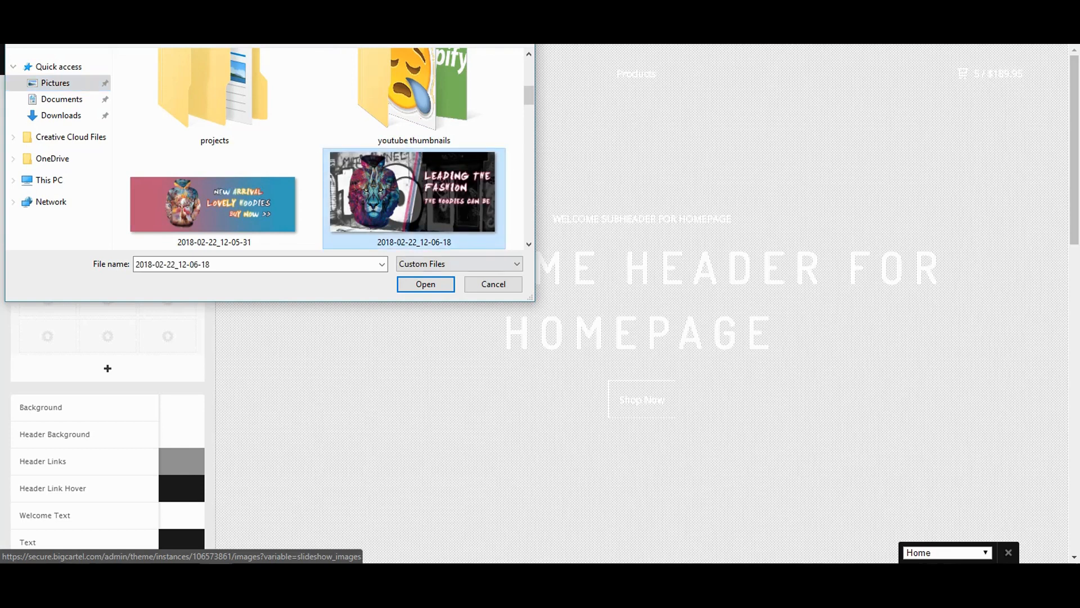
pyautogui.click(425, 284)
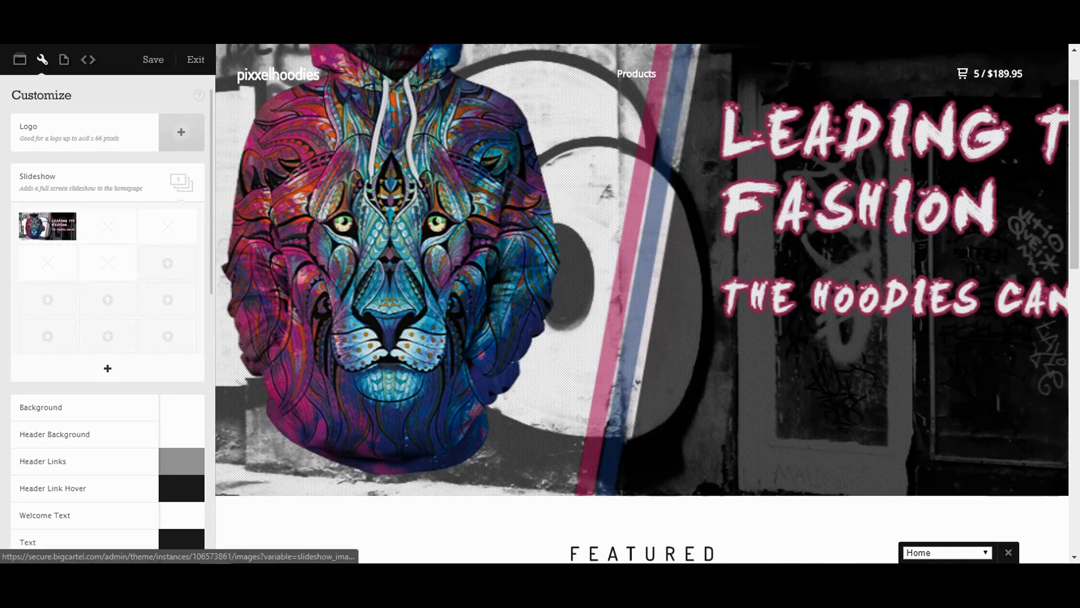
# - Add the "New Arrival" banner 2018-02-22_12-05-31 as the second homepage slideshow image
pyautogui.click(108, 368)
pyautogui.scroll(-5, 427, 161)
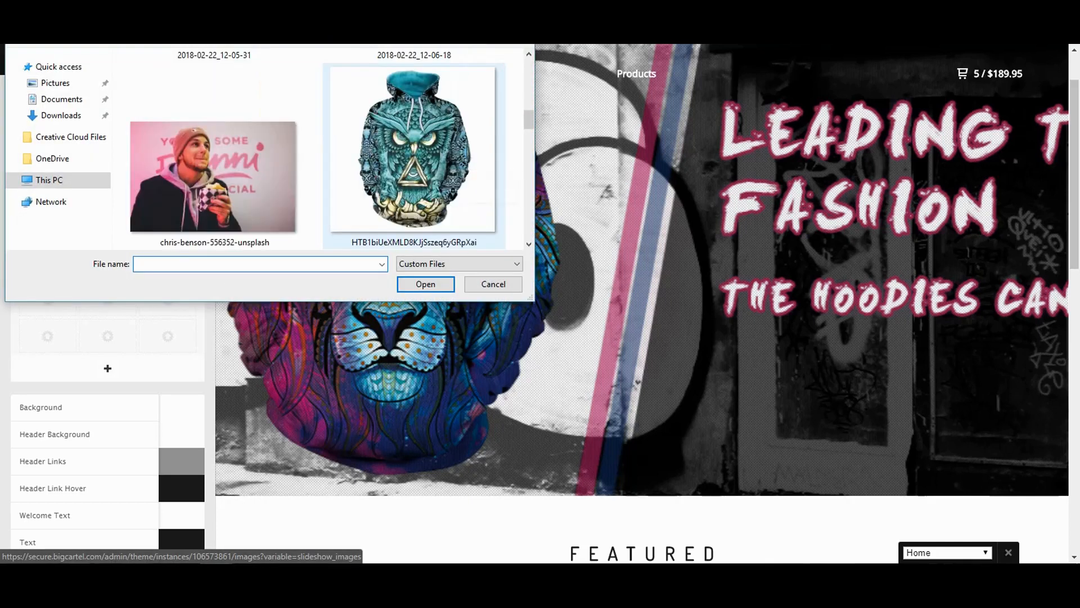
pyautogui.scroll(1, 425, 181)
pyautogui.click(214, 107)
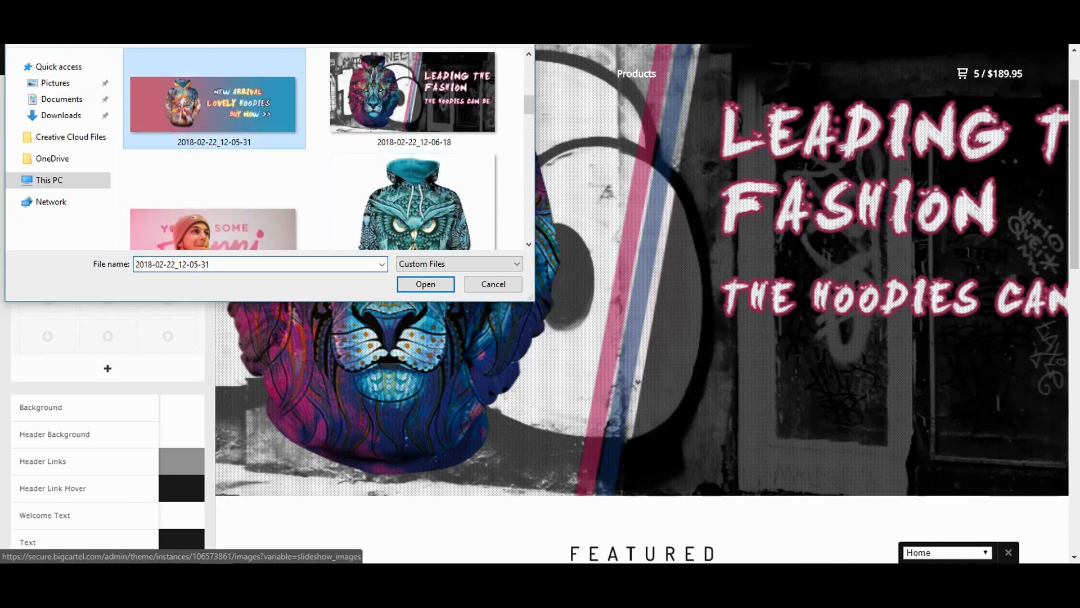
pyautogui.click(426, 284)
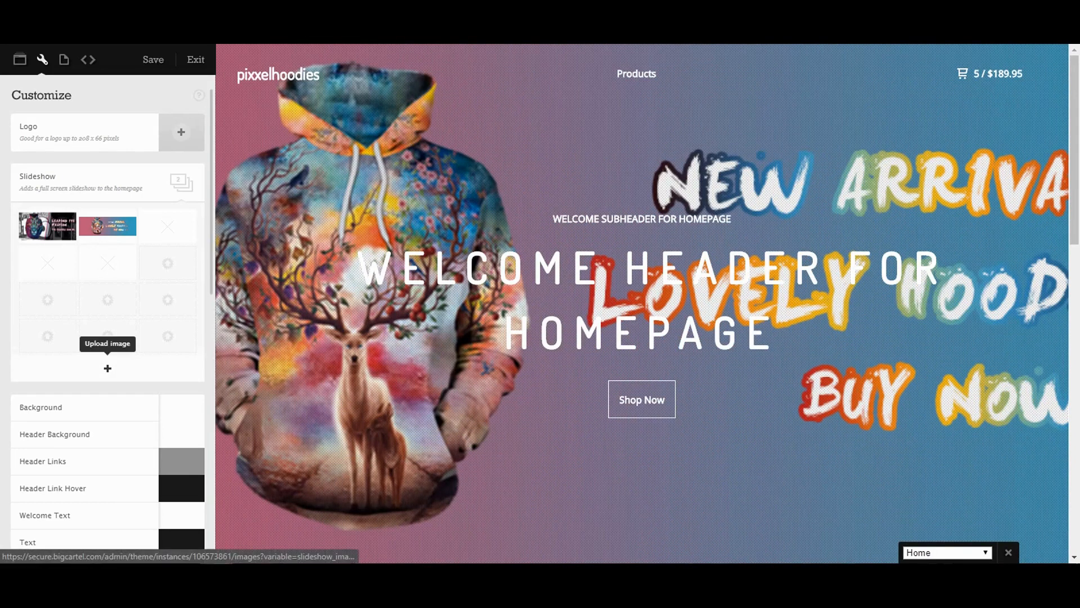
# - Upload the Unsplash photo of a man in a beanie as the third homepage slideshow image and save the theme
pyautogui.click(107, 368)
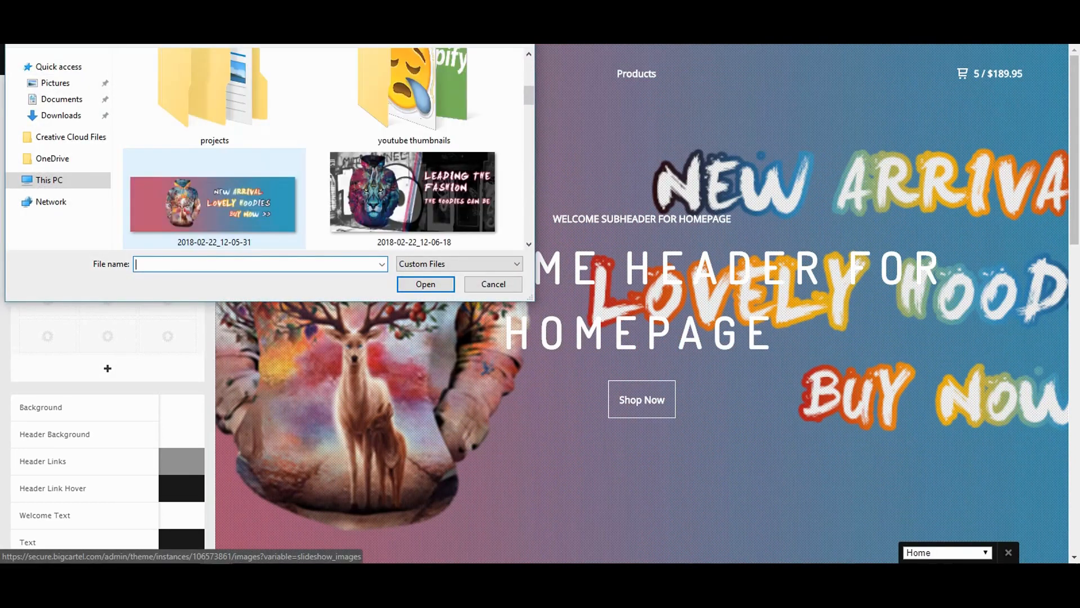
pyautogui.scroll(-1, 298, 201)
pyautogui.click(298, 201)
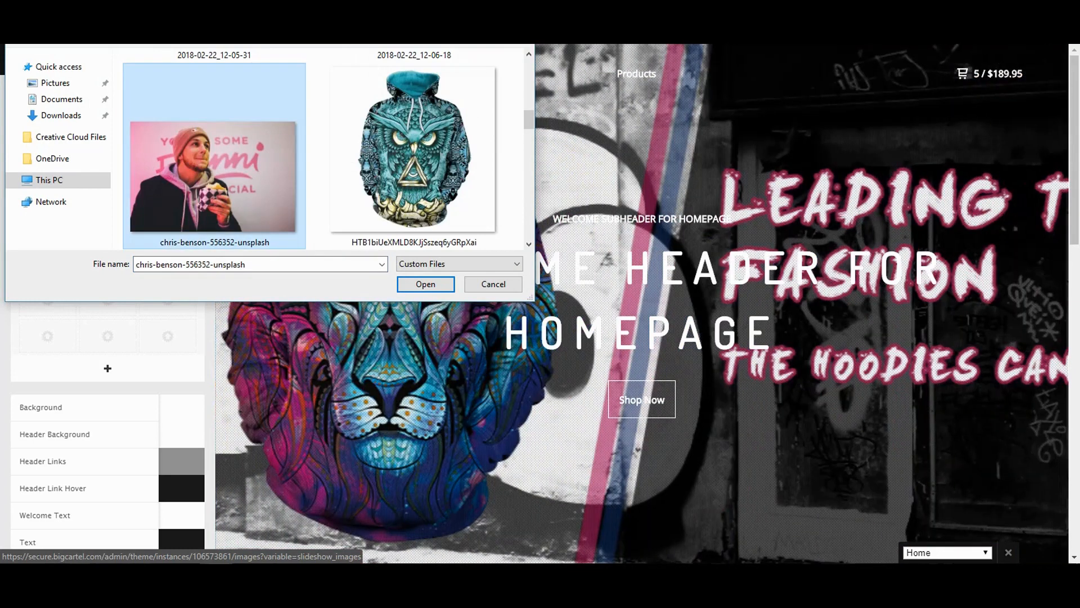
pyautogui.click(425, 284)
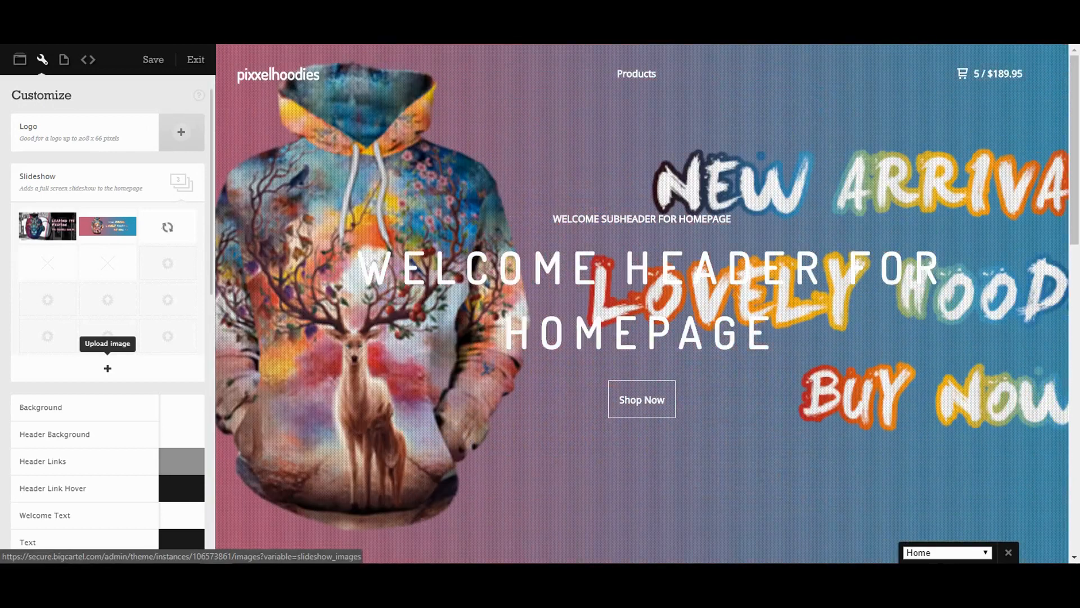
pyautogui.scroll(-3, 642, 304)
pyautogui.scroll(3, 642, 304)
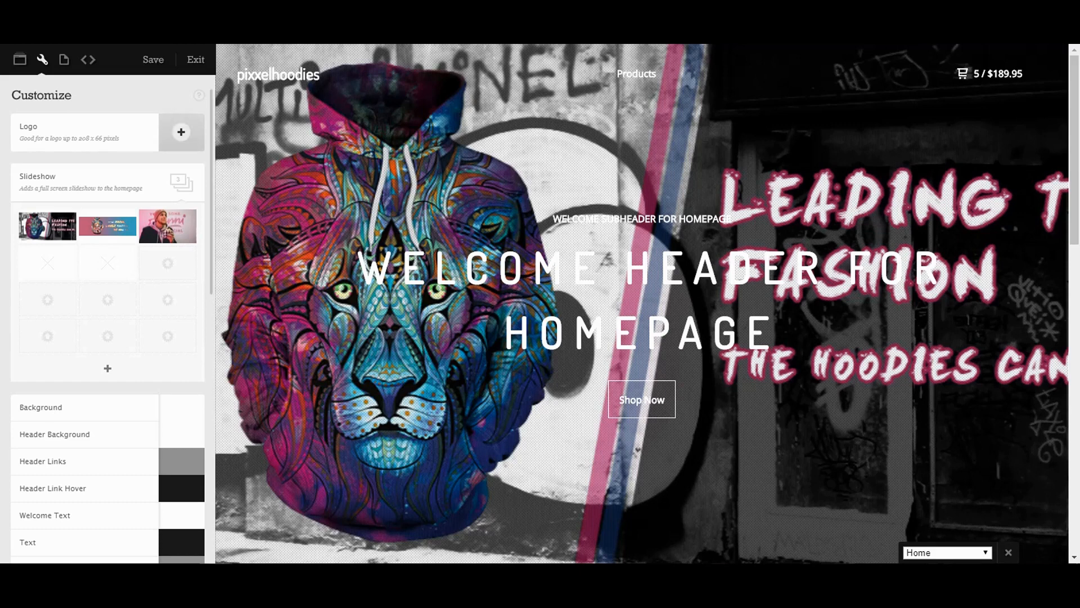
pyautogui.click(153, 59)
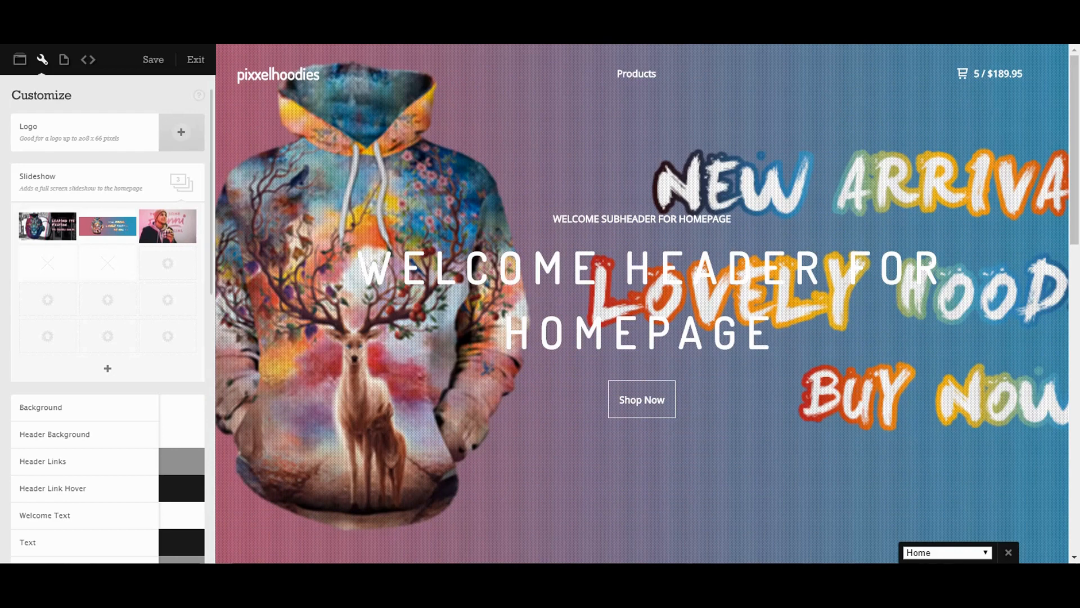
# - Move the photo of the man in the beanie to the first position in the homepage slideshow
pyautogui.scroll(-1, 107, 328)
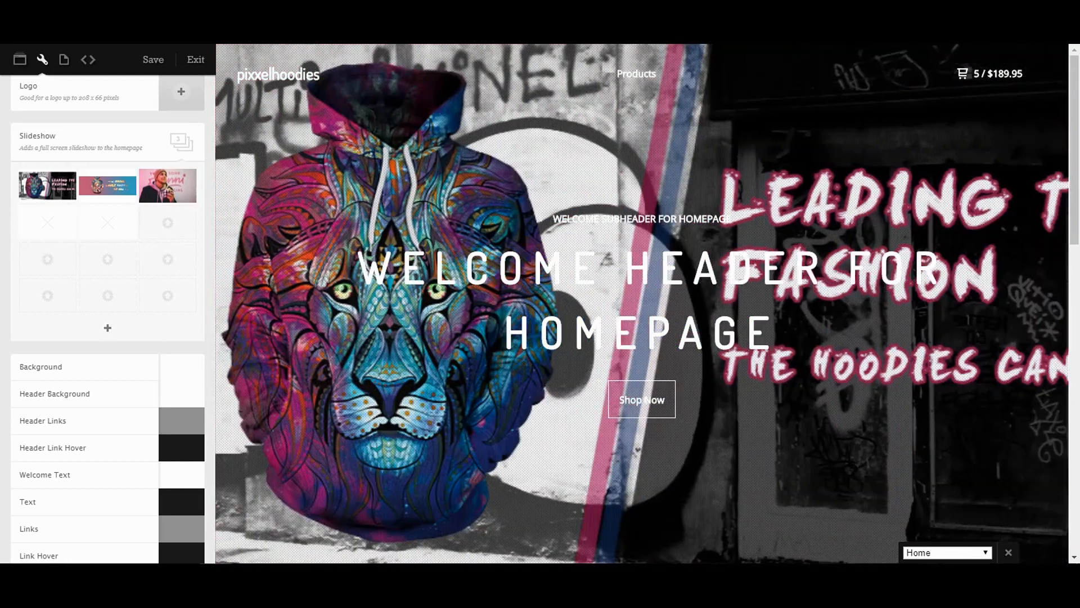
pyautogui.scroll(-2, 642, 304)
pyautogui.scroll(-1, 107, 326)
pyautogui.scroll(1, 108, 225)
pyautogui.moveTo(168, 186)
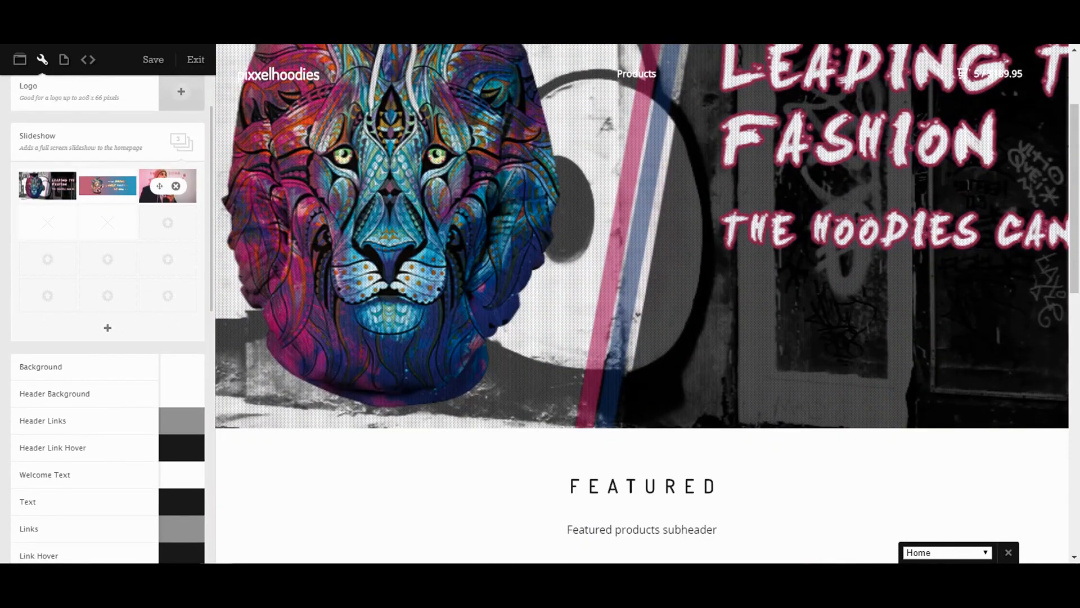
pyautogui.moveTo(160, 186); pyautogui.dragTo(39, 188)
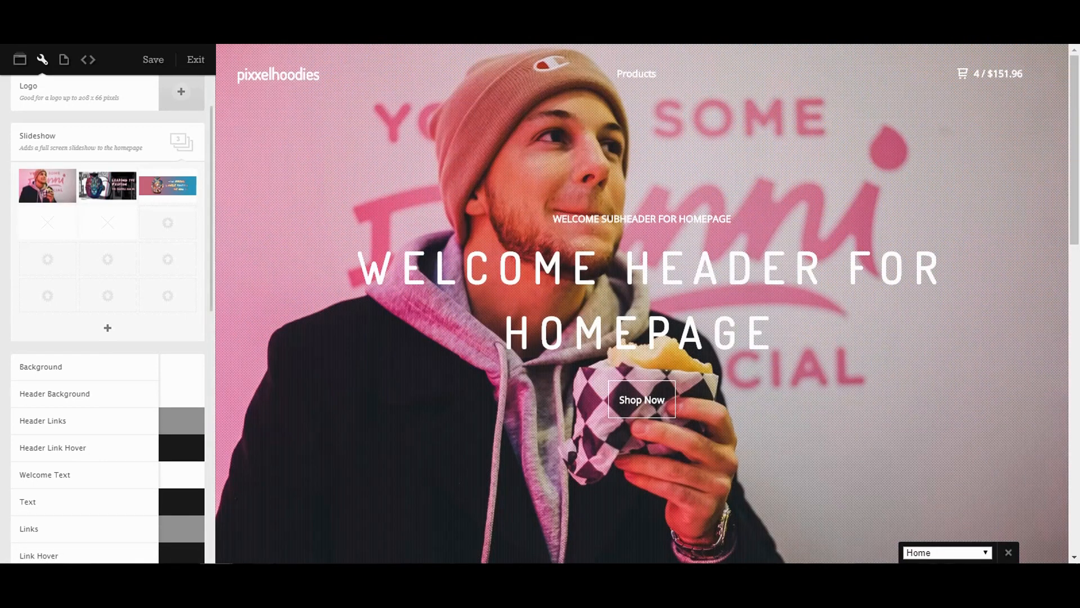
# - Inspect the Header Links color among the theme's color settings
pyautogui.scroll(-1, 107, 225)
pyautogui.scroll(-1, 108, 318)
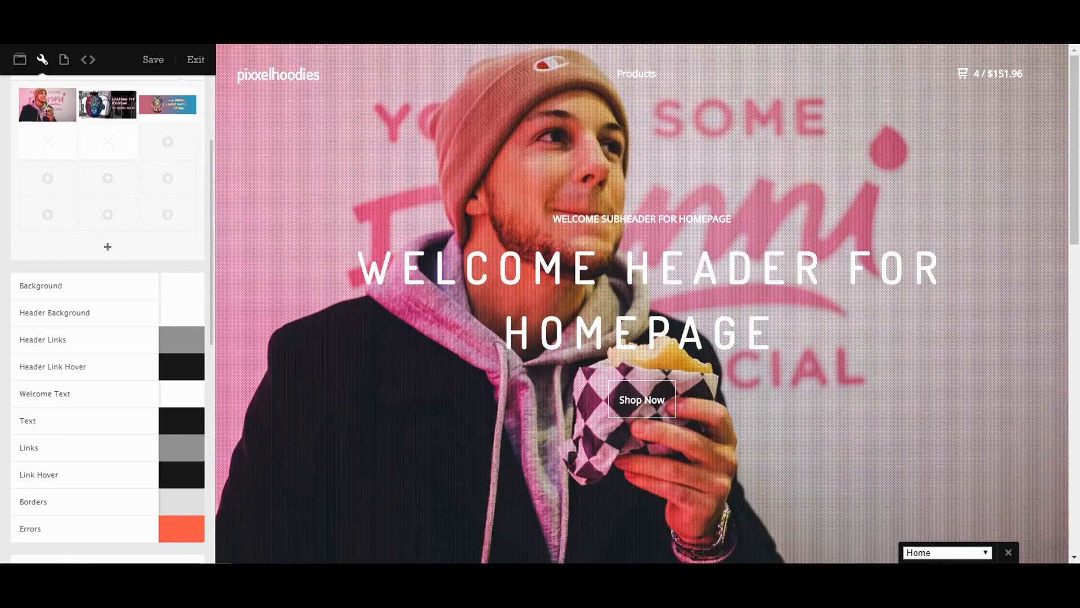
pyautogui.scroll(-3, 108, 315)
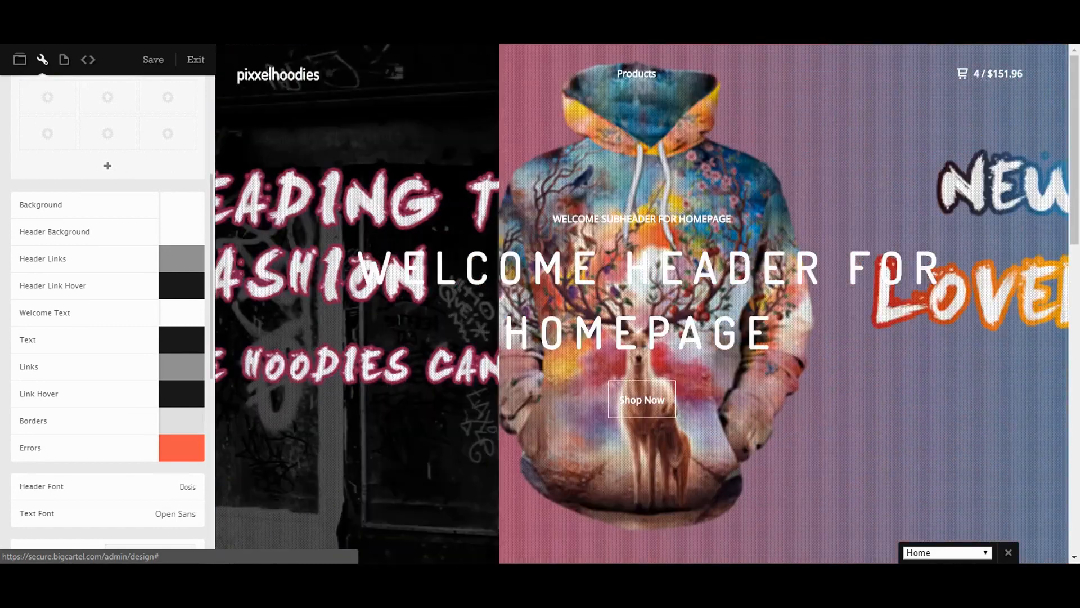
pyautogui.click(181, 259)
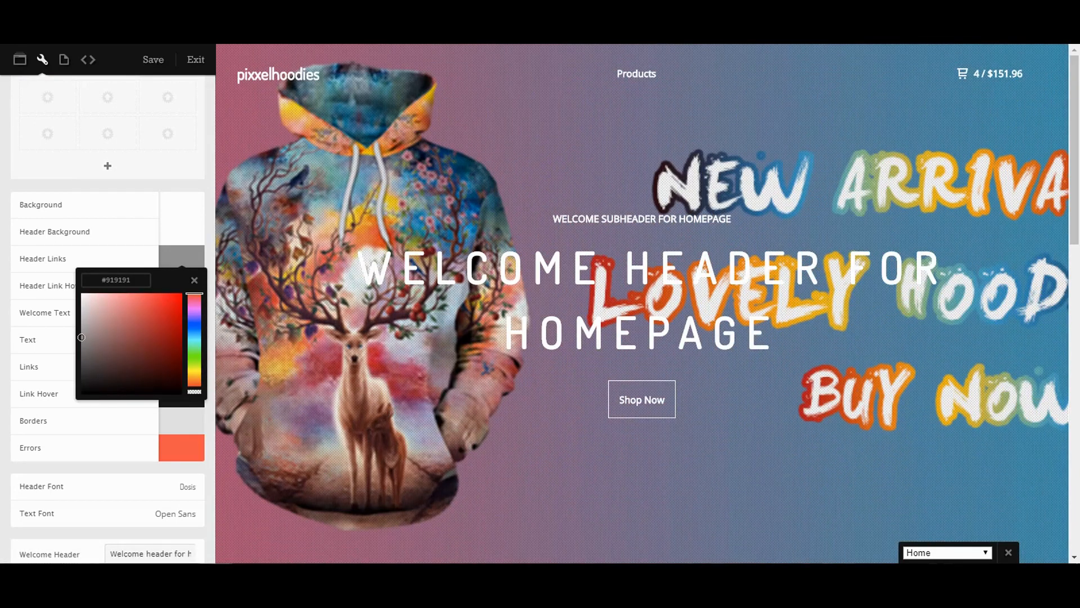
pyautogui.click(194, 280)
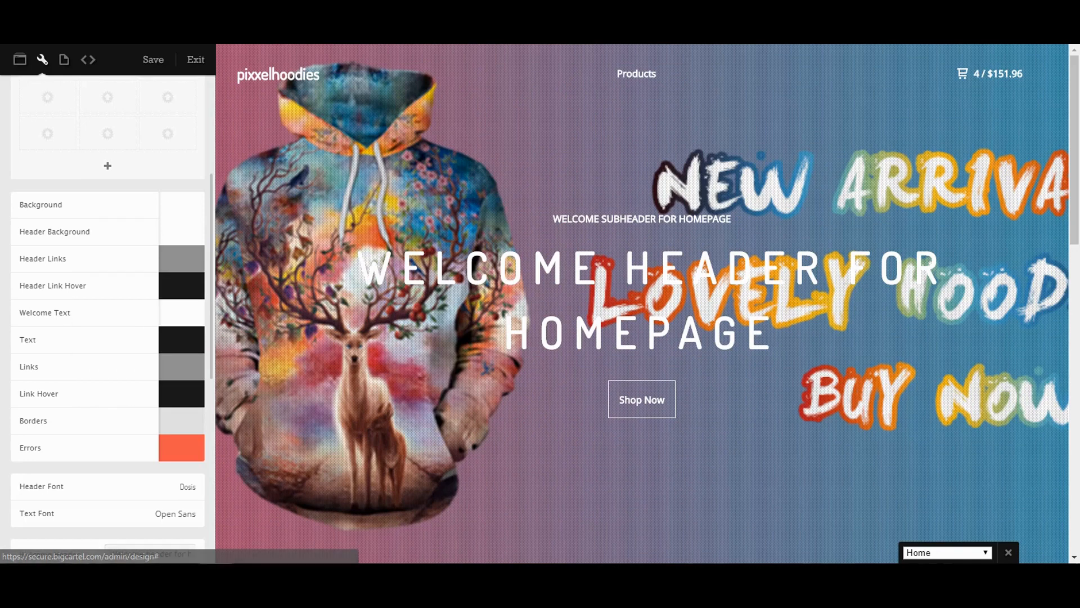
# - Set the theme's header font to Impact
pyautogui.scroll(-1, 108, 338)
pyautogui.scroll(-1, 108, 315)
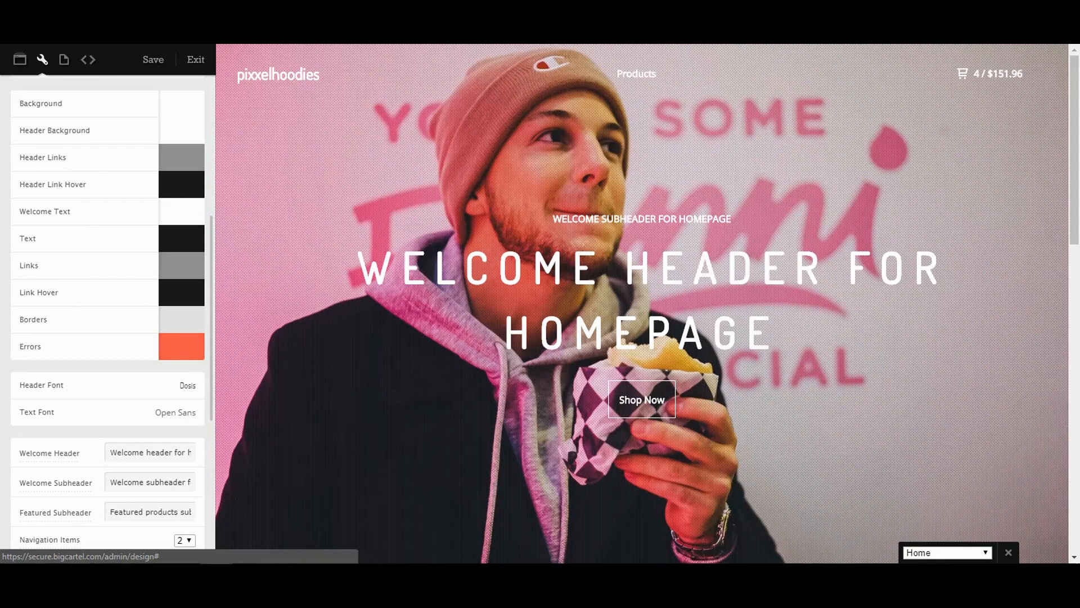
pyautogui.click(188, 385)
pyautogui.scroll(-2, 107, 479)
pyautogui.scroll(-4, 108, 478)
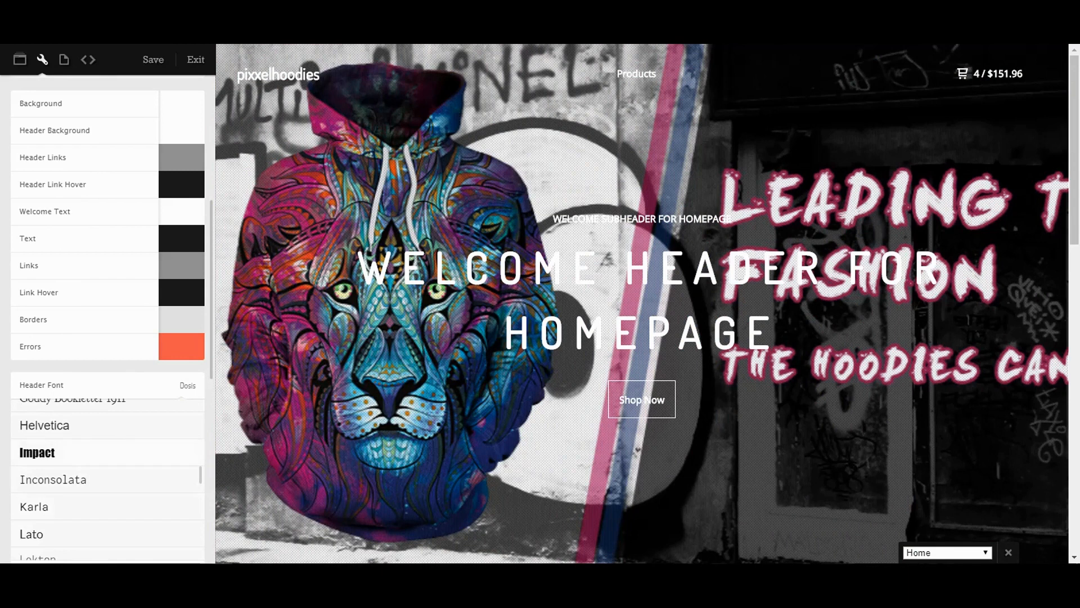
pyautogui.click(62, 452)
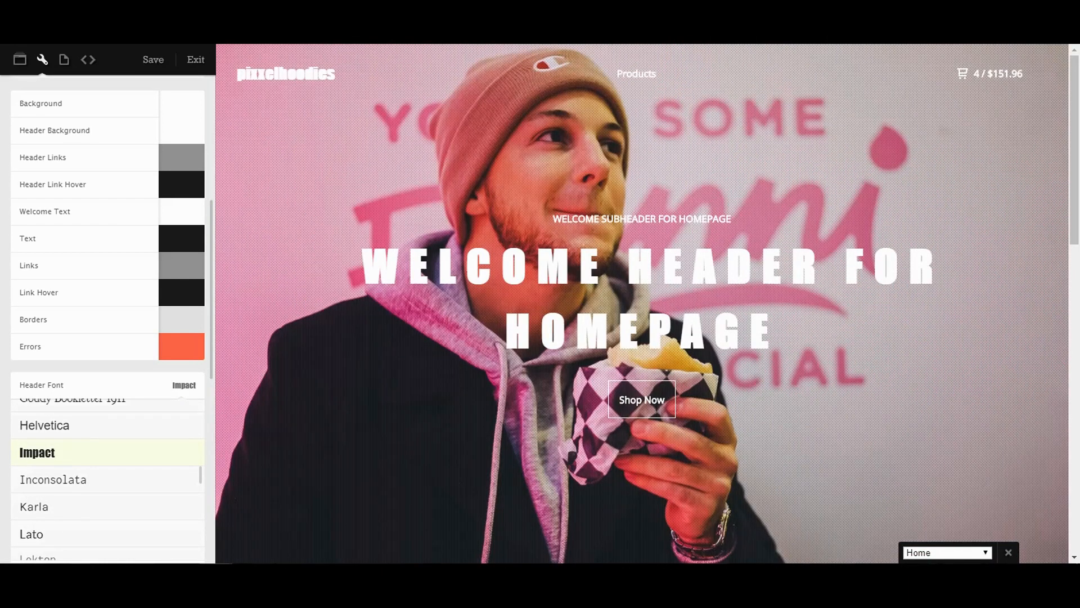
# - Replace the homepage's welcome header text with "3d hoodies for women"
pyautogui.scroll(-4, 108, 478)
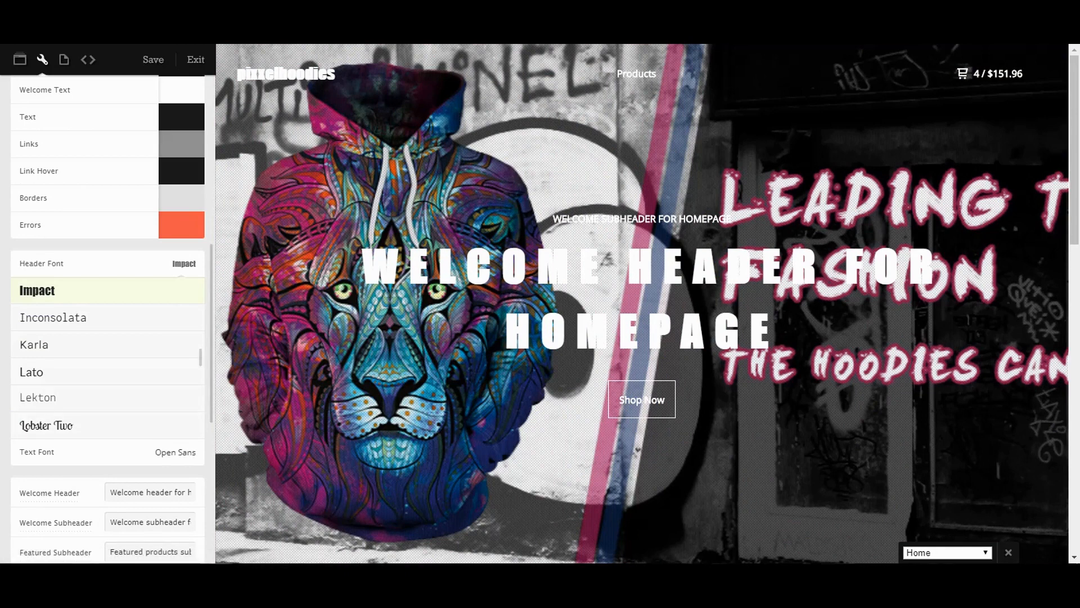
pyautogui.scroll(-1, 107, 315)
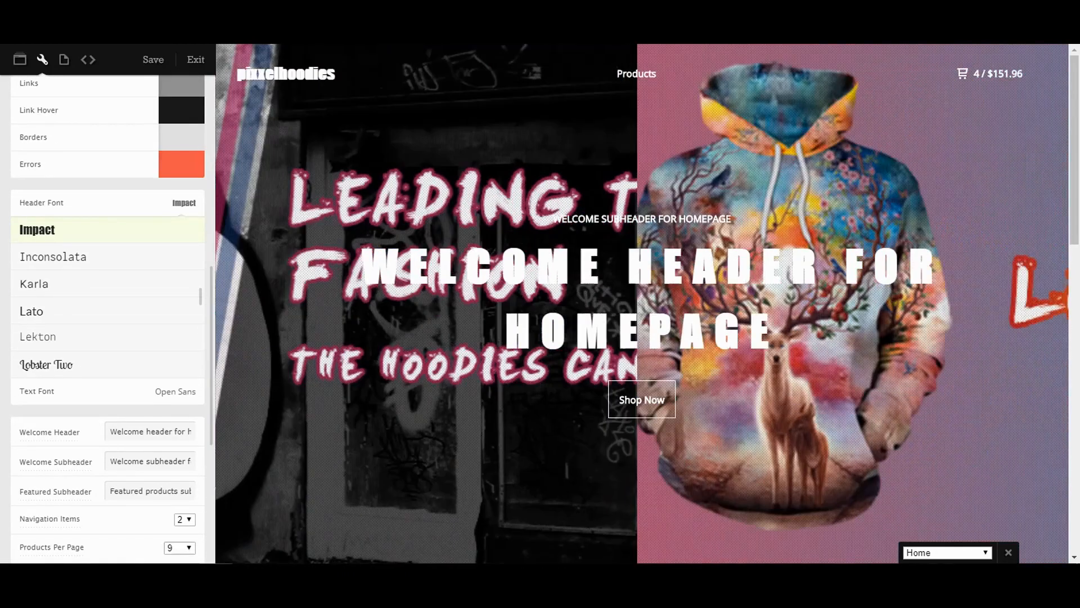
pyautogui.scroll(-2, 107, 315)
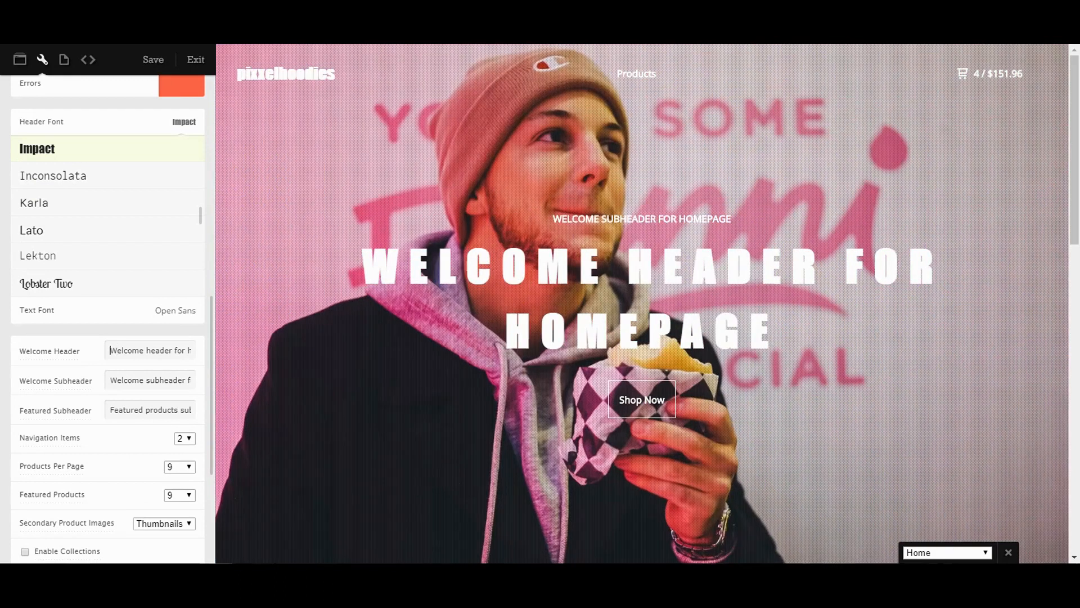
pyautogui.moveTo(111, 350); pyautogui.dragTo(194, 350)
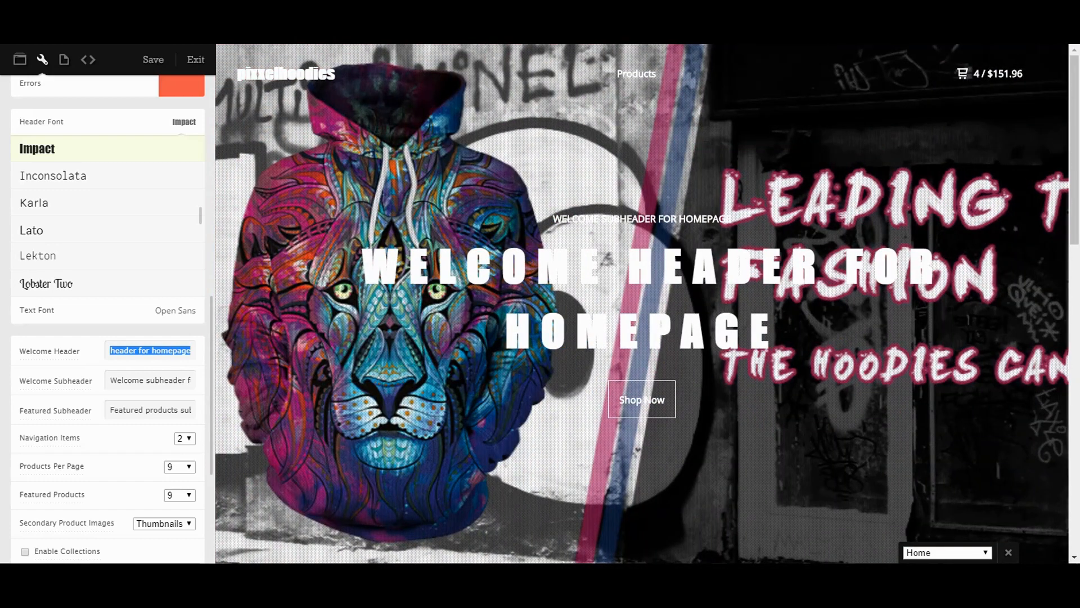
pyautogui.write('3d')
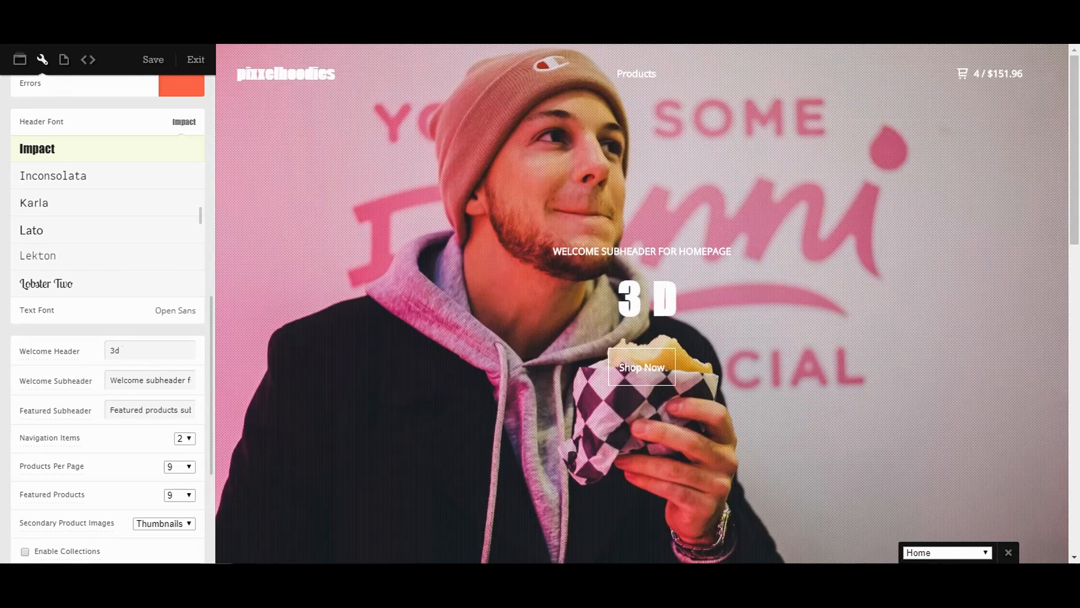
pyautogui.write('hoo')
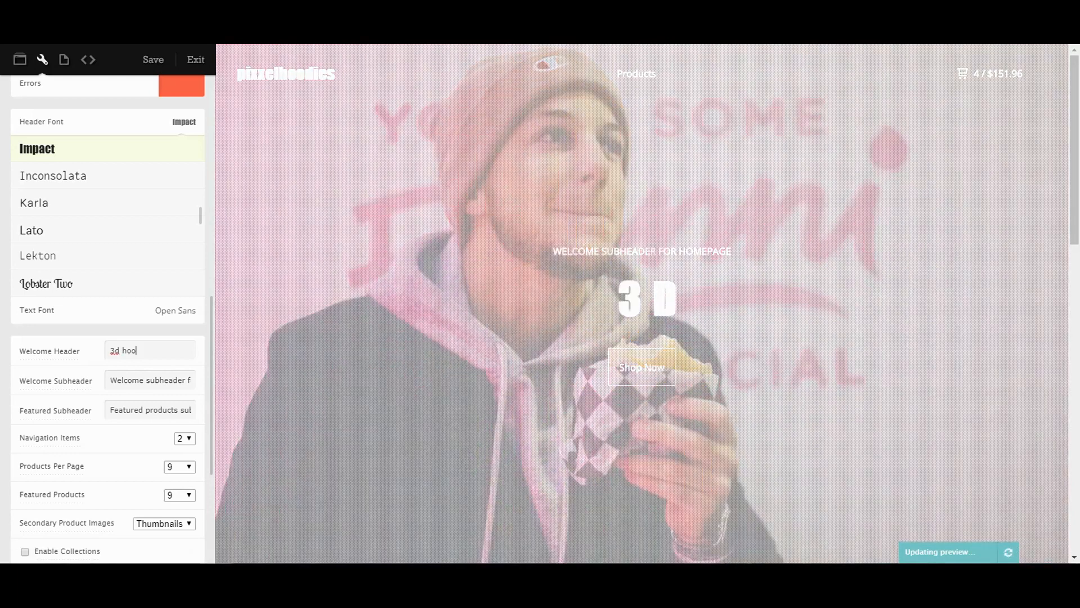
pyautogui.write('dies f')
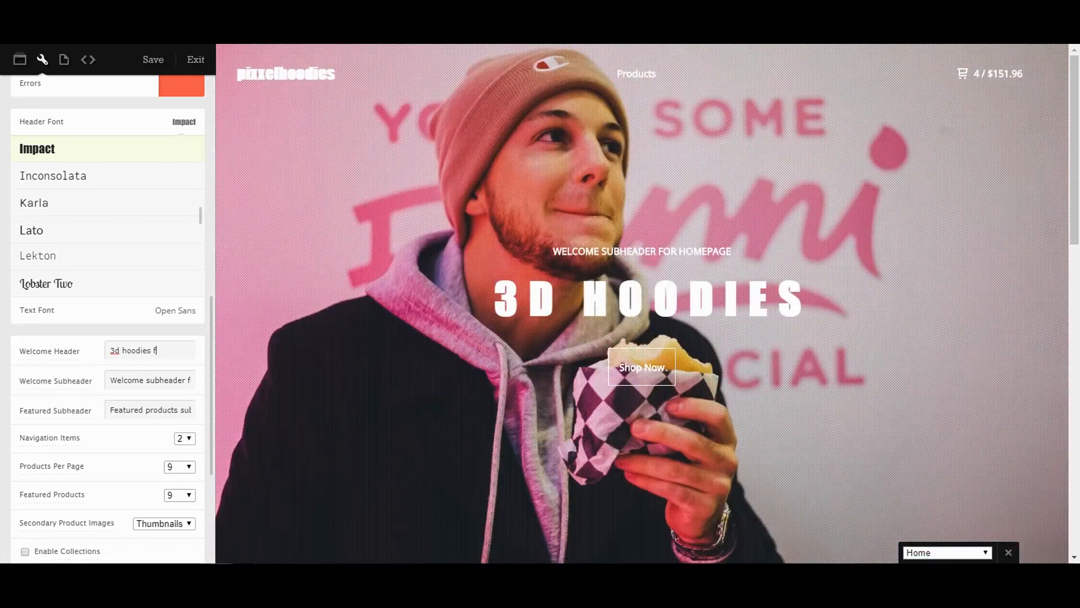
pyautogui.write('or women')
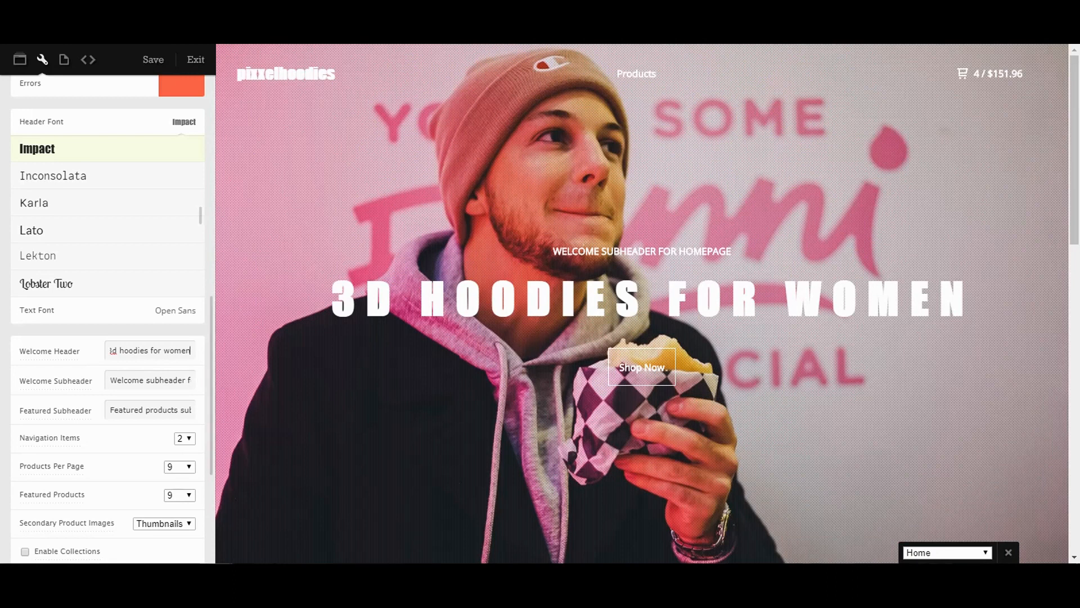
# - Replace the homepage's welcome subheader text with "welcome to pixxel hoodies"
pyautogui.click(125, 380)
pyautogui.moveTo(110, 381); pyautogui.dragTo(197, 380)
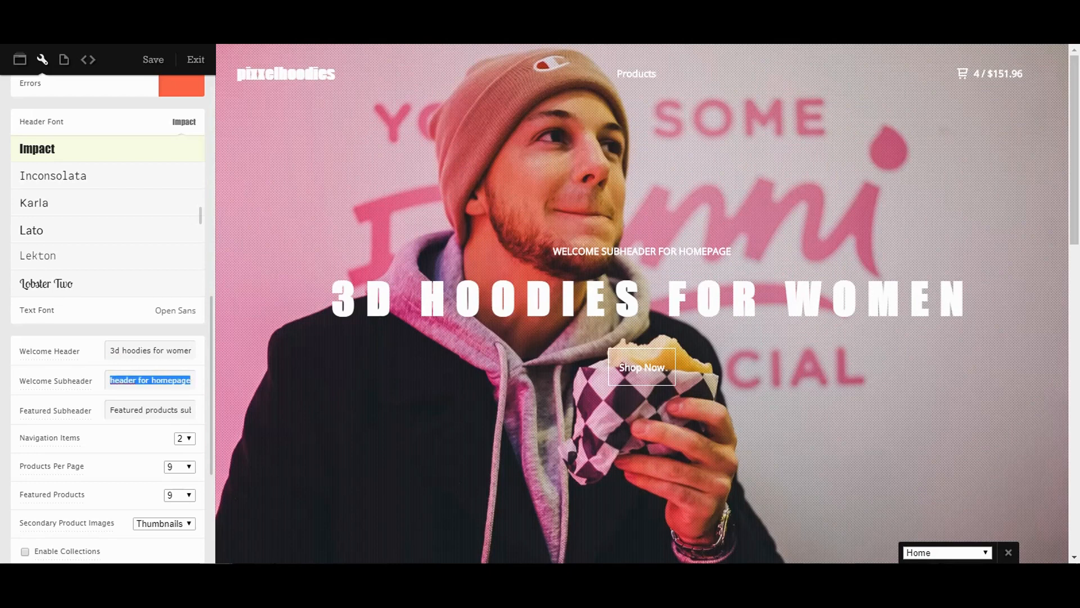
pyautogui.write('wek')
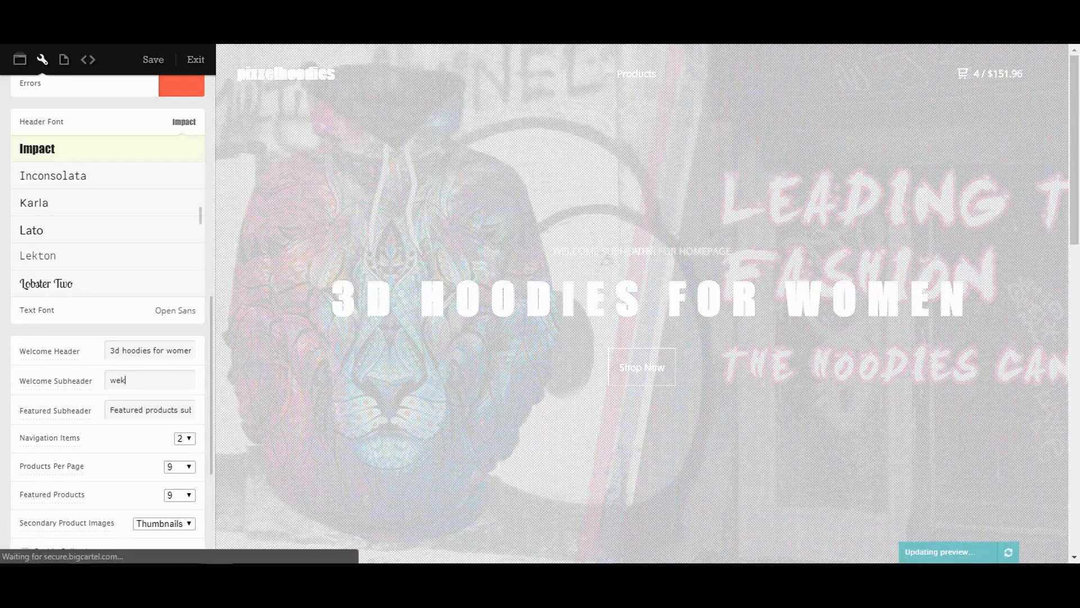
pyautogui.press('BackSpace')
pyautogui.write('l')
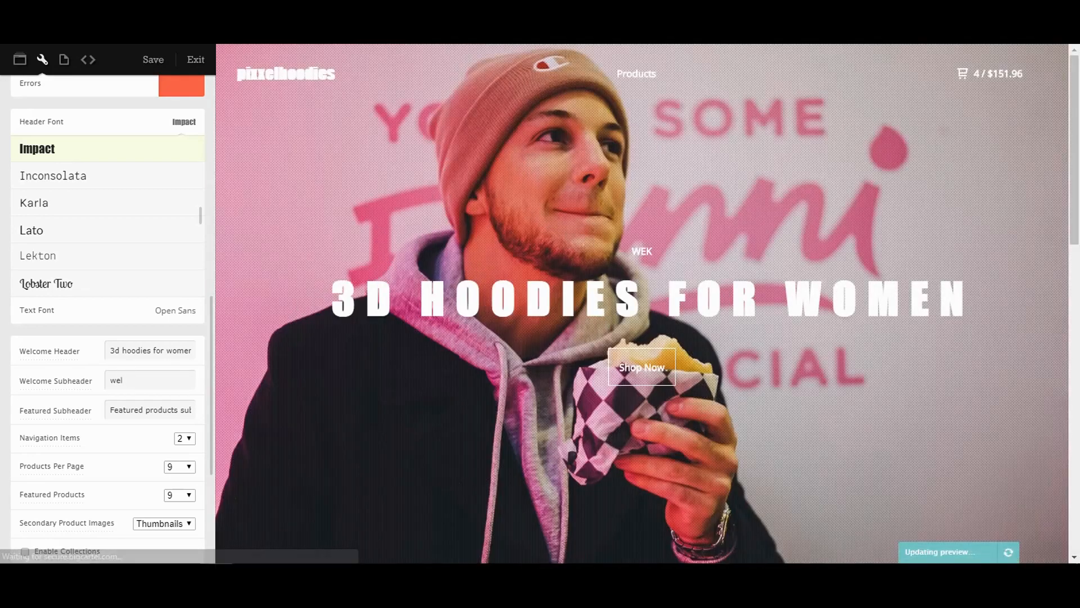
pyautogui.write('come')
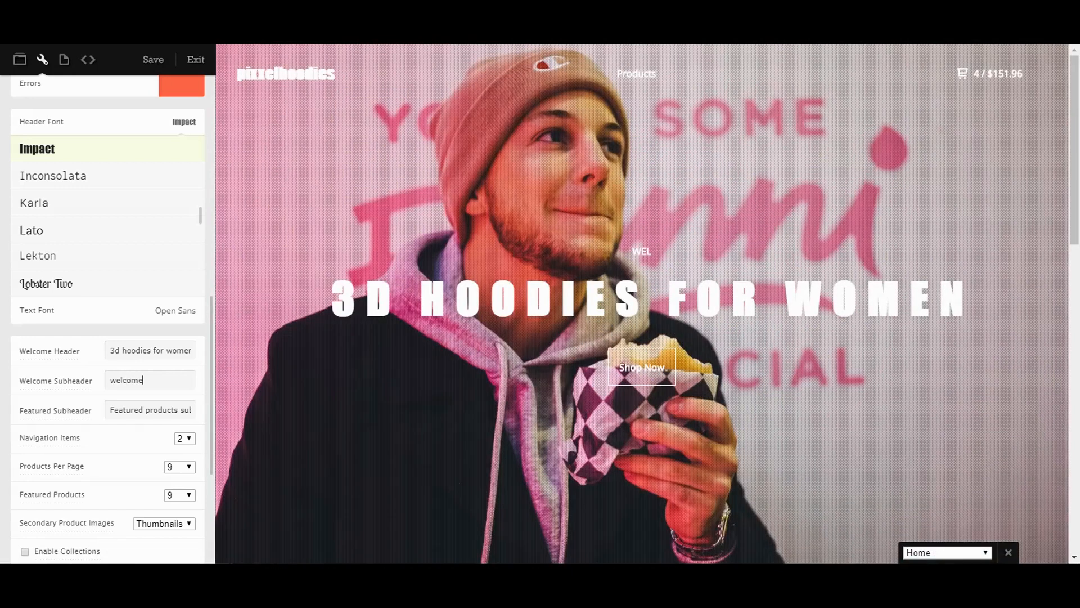
pyautogui.write(' t')
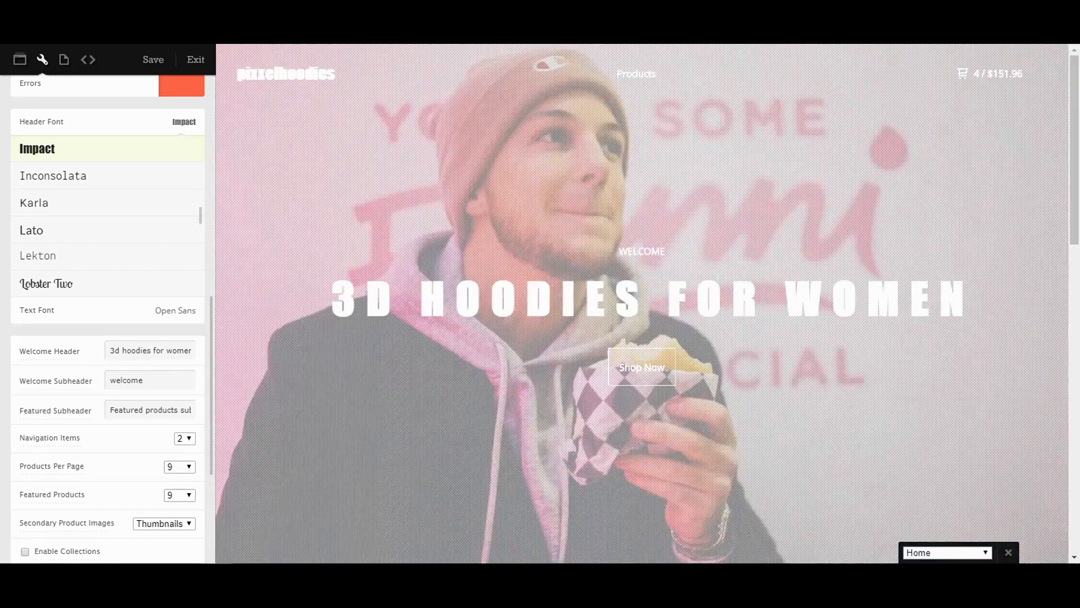
pyautogui.write('o pi')
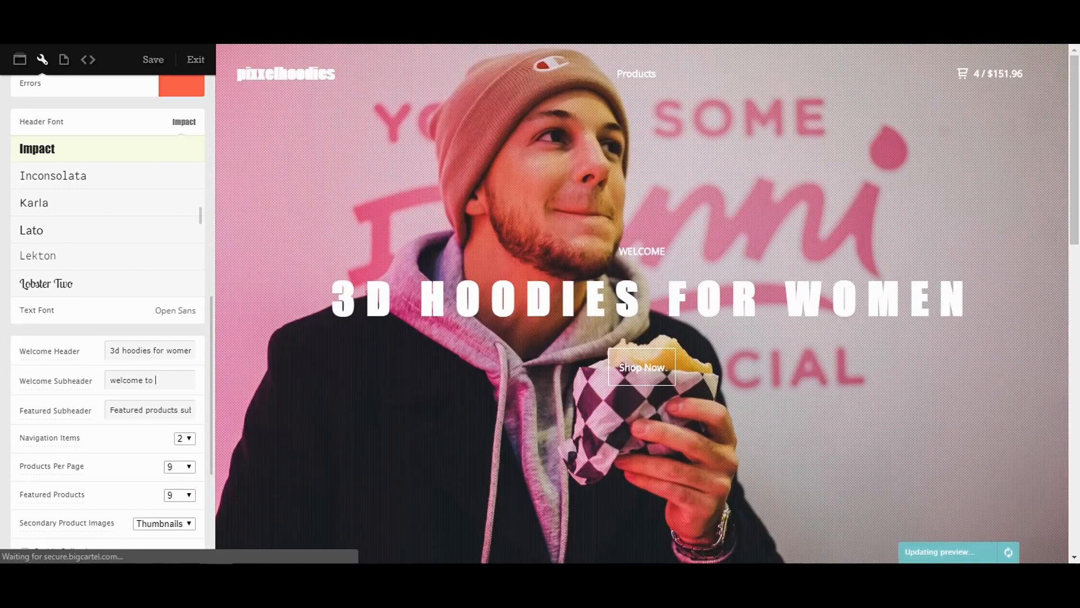
pyautogui.write('xxel hoodies')
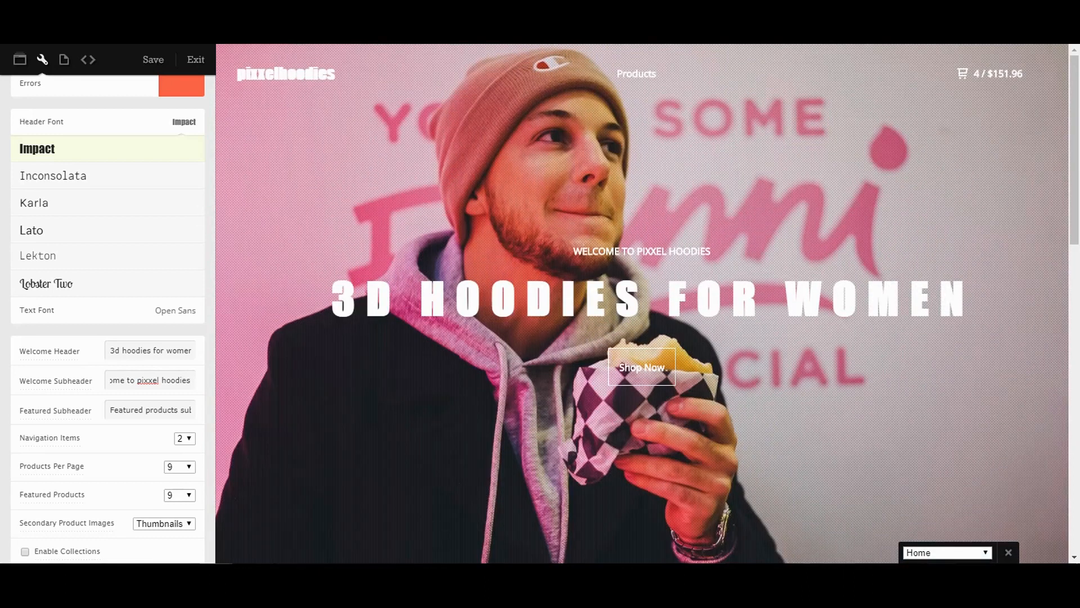
# - Review the featured products section in the homepage preview and the explanation of the Navigation Items setting
pyautogui.scroll(-10, 642, 304)
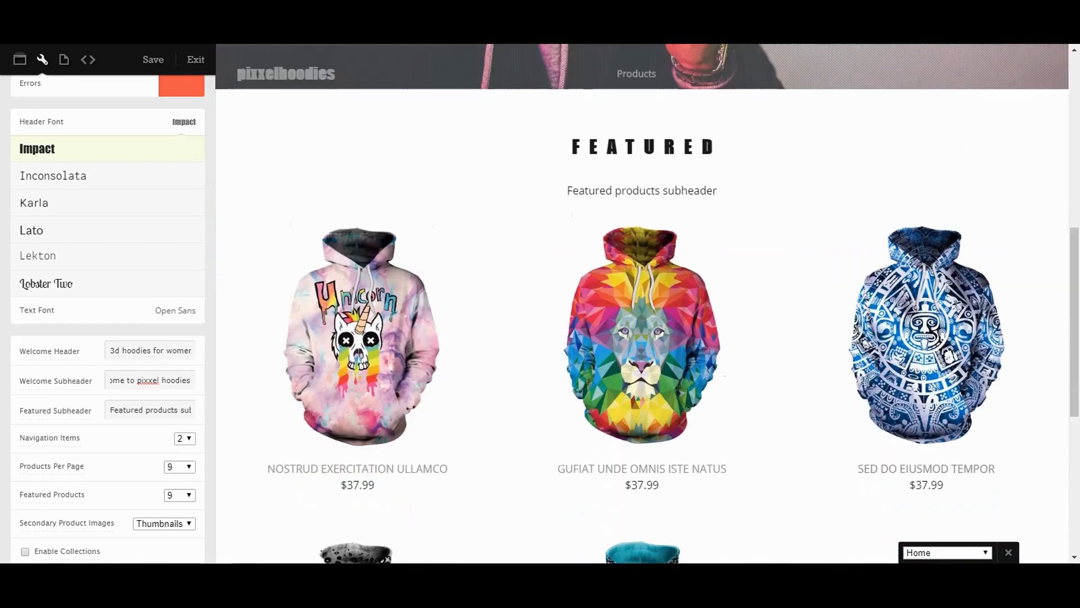
pyautogui.scroll(5, 642, 304)
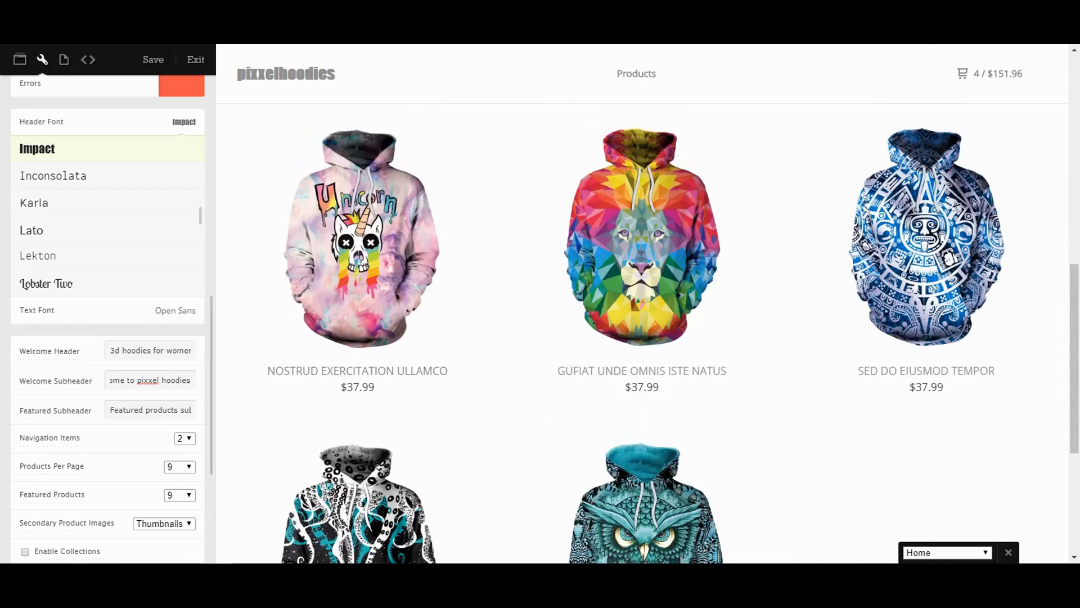
pyautogui.scroll(-1, 107, 315)
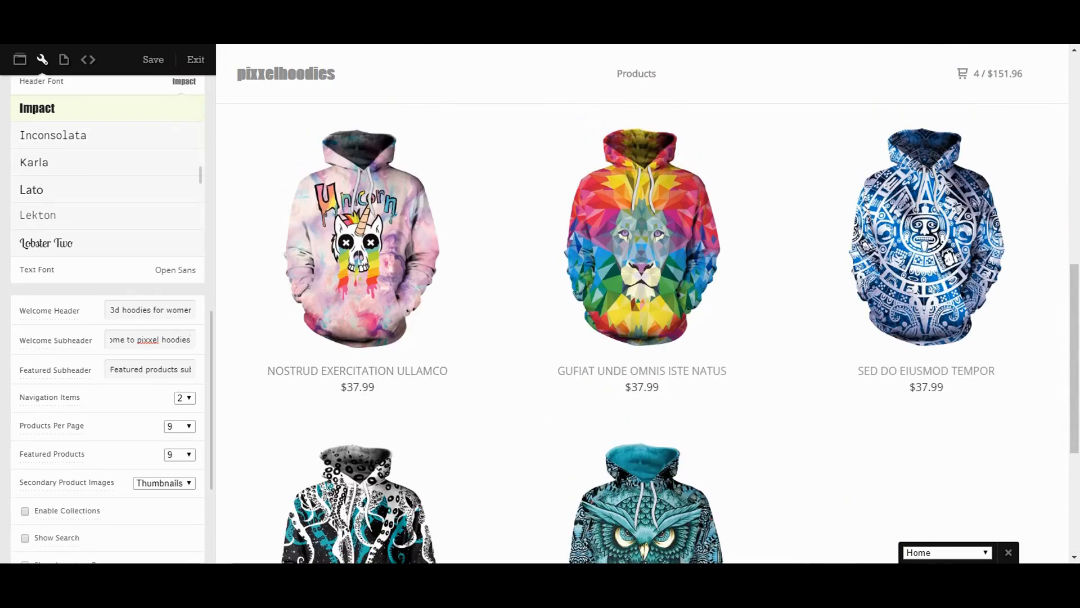
pyautogui.moveTo(49, 398)
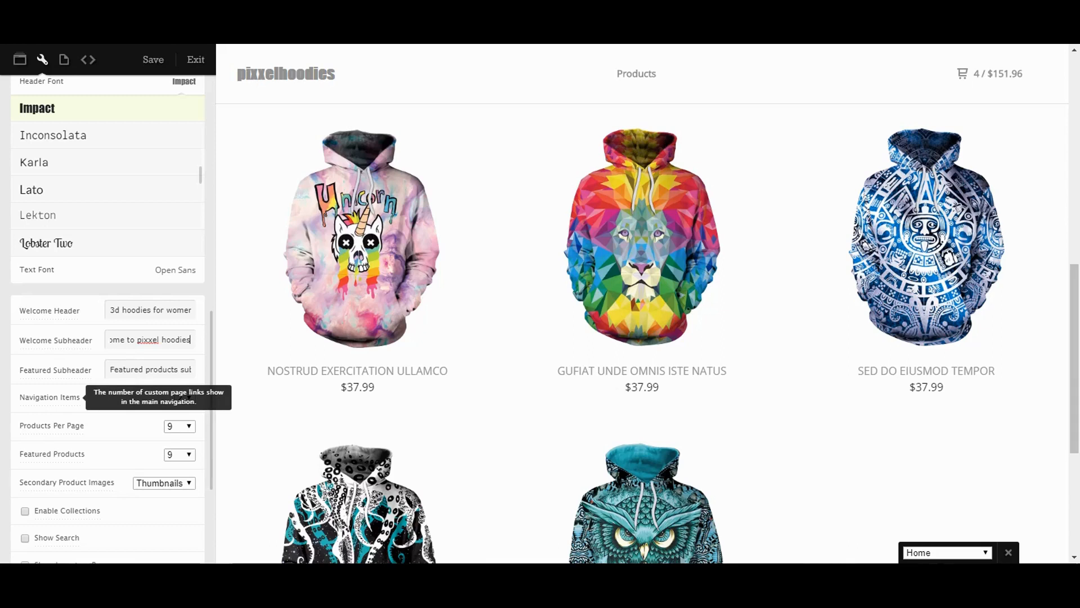
pyautogui.scroll(2, 642, 304)
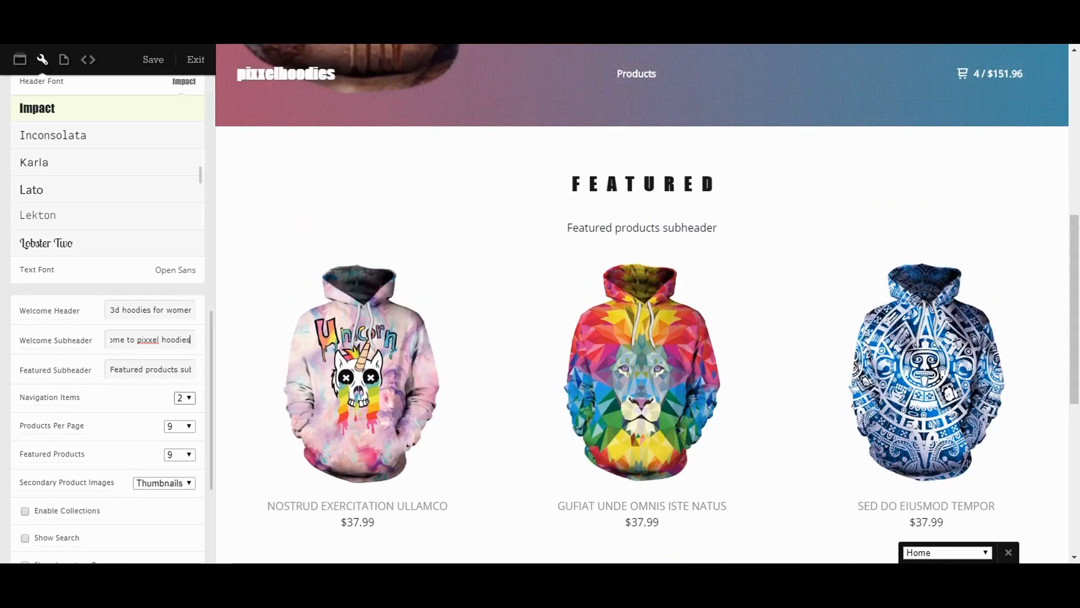
# - Set the theme's Navigation Items to 3 and choose Thumbnails for Secondary Product Images
pyautogui.click(185, 398)
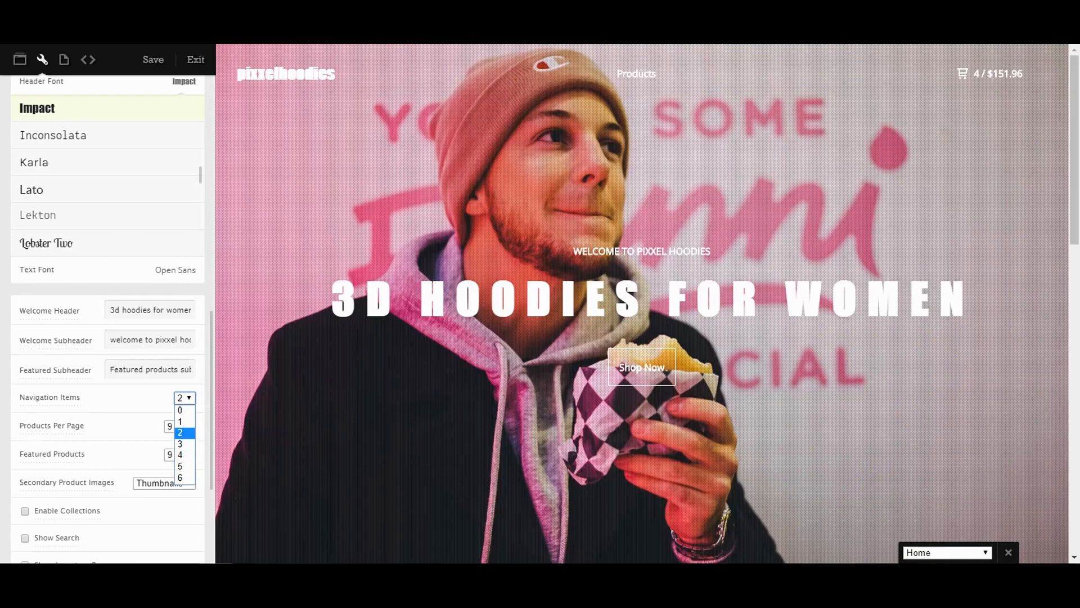
pyautogui.click(185, 444)
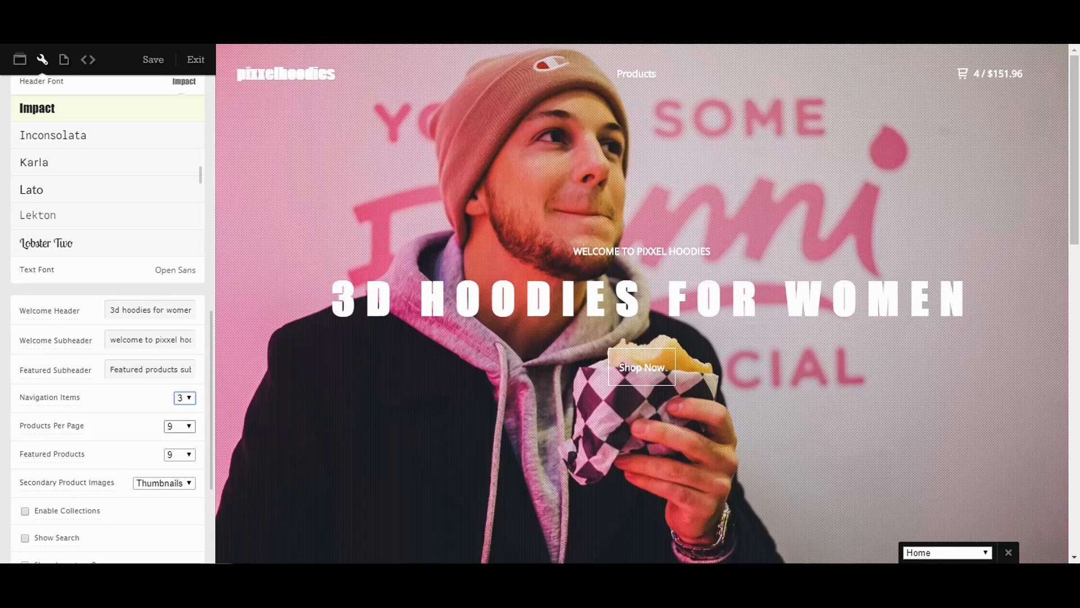
pyautogui.scroll(-1, 84, 445)
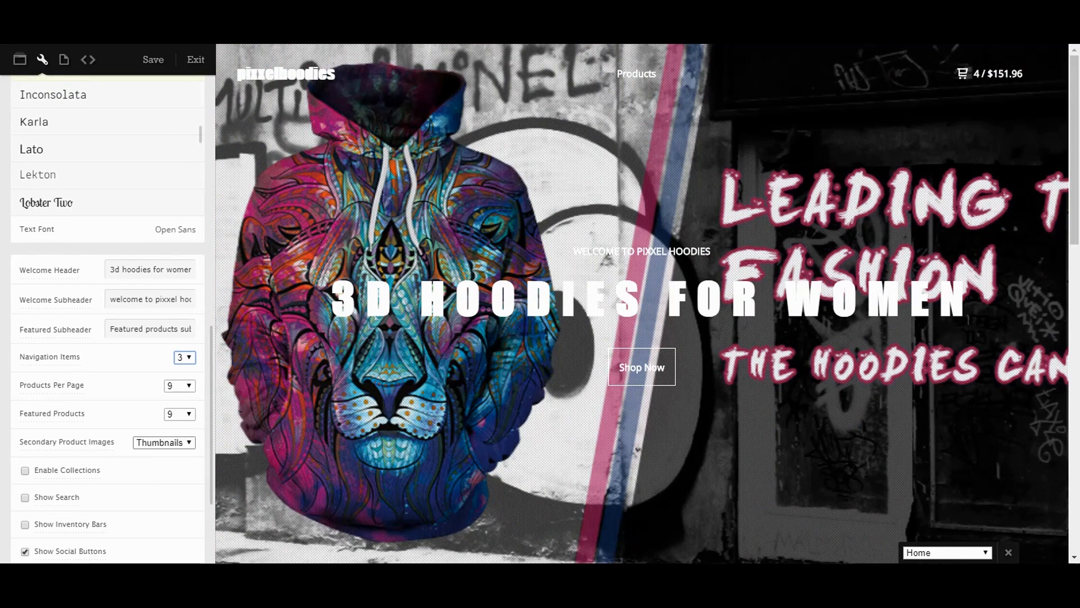
pyautogui.click(164, 442)
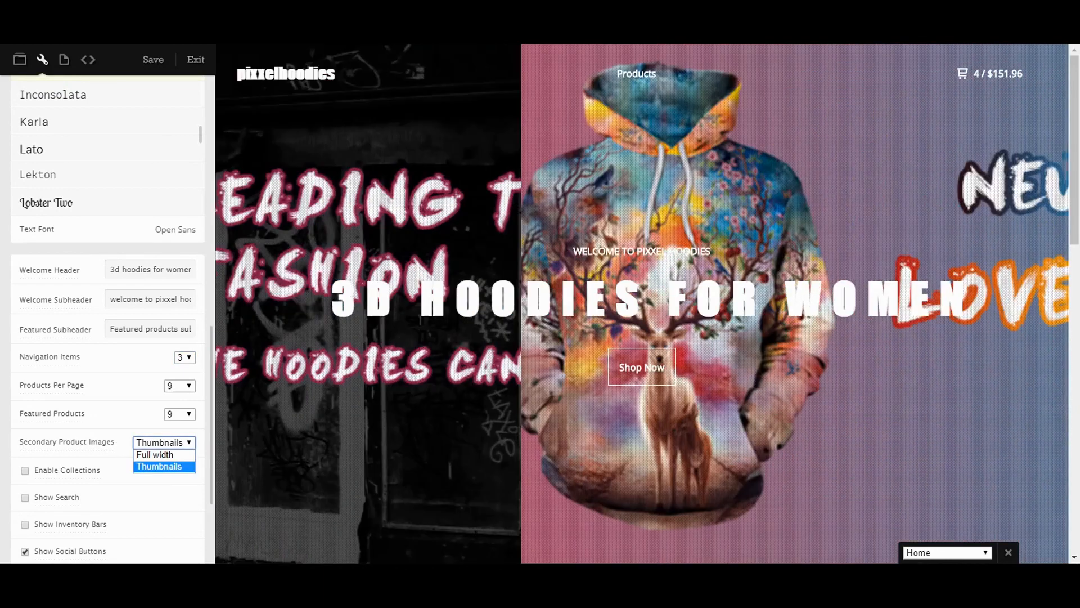
pyautogui.click(163, 467)
# - Enable the Show Search and Show Inventory Bars options for the theme
pyautogui.scroll(-3, 107, 321)
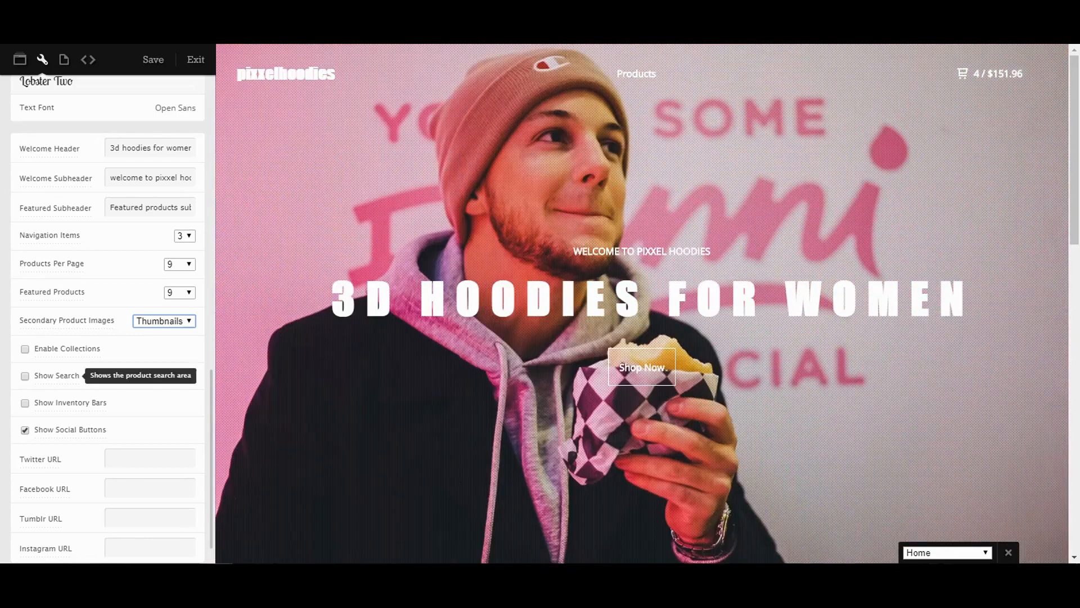
pyautogui.click(24, 376)
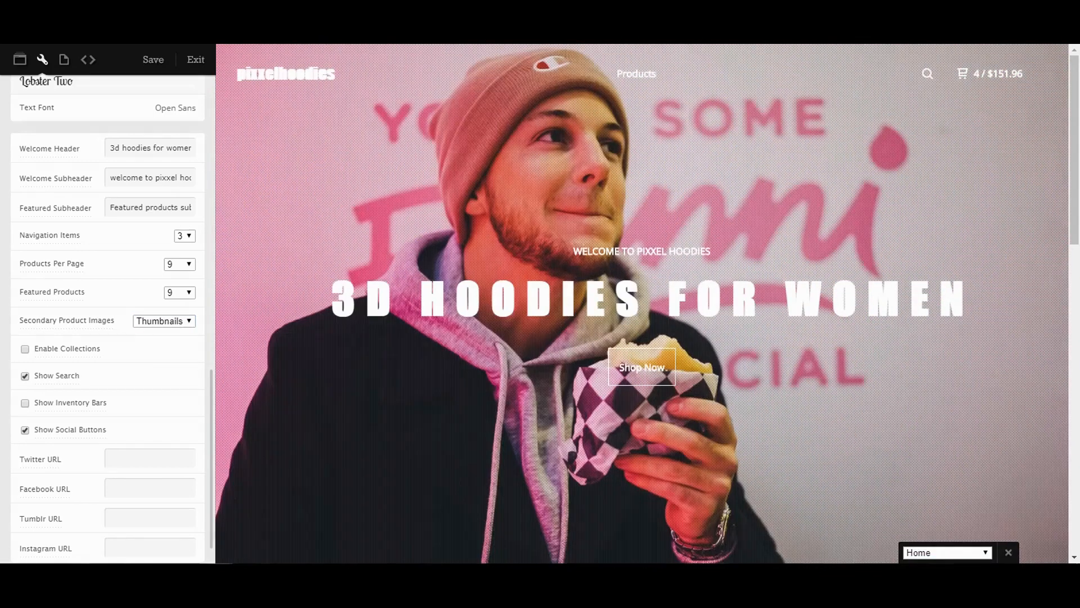
pyautogui.click(25, 403)
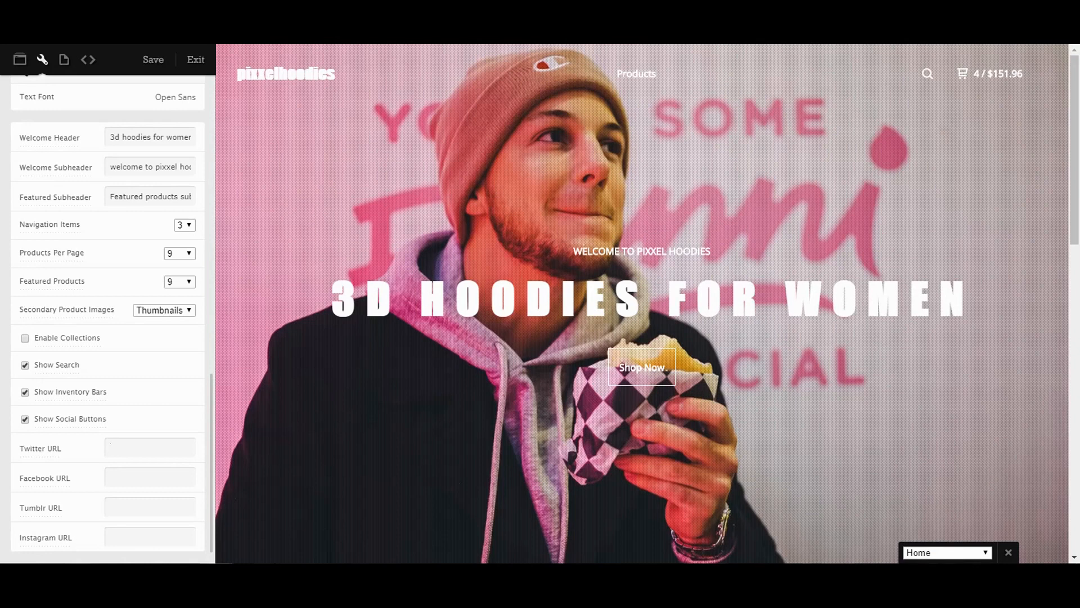
pyautogui.write('h')
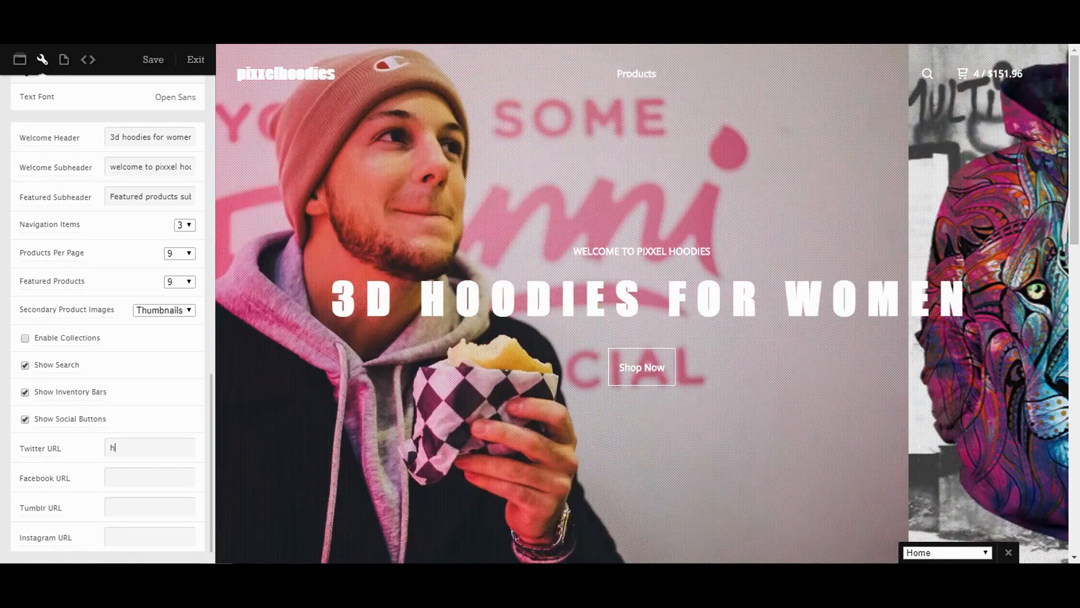
pyautogui.write('ttp://')
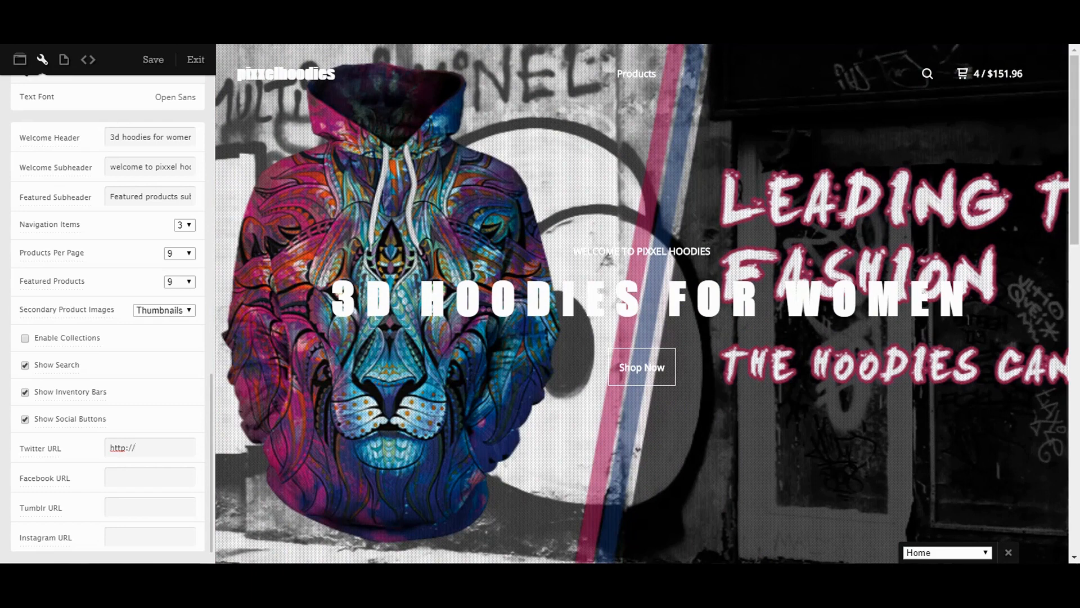
pyautogui.write('twitter.com')
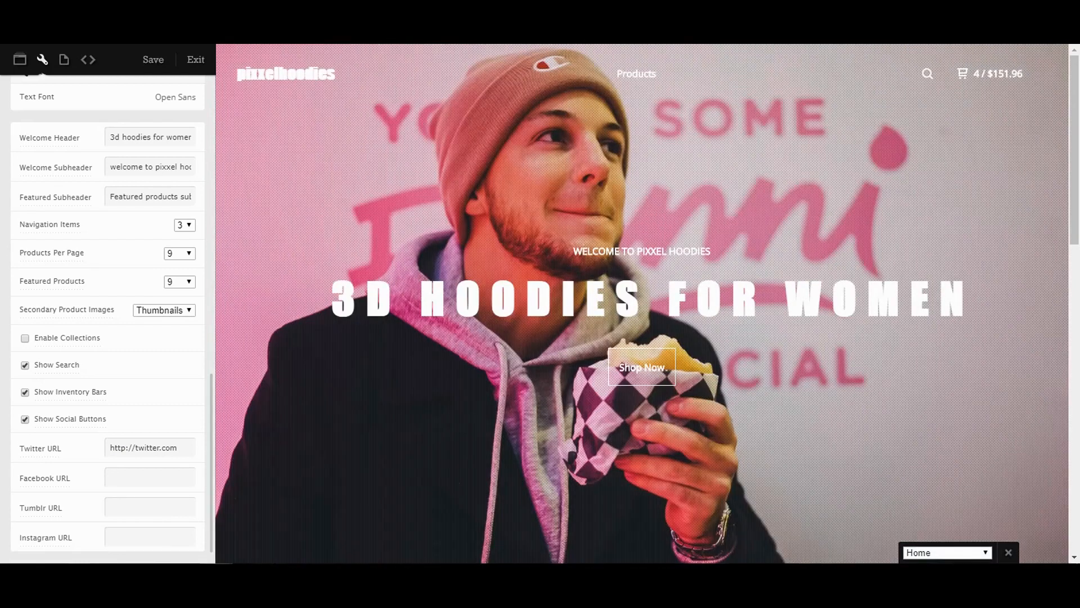
pyautogui.write('http://twit')
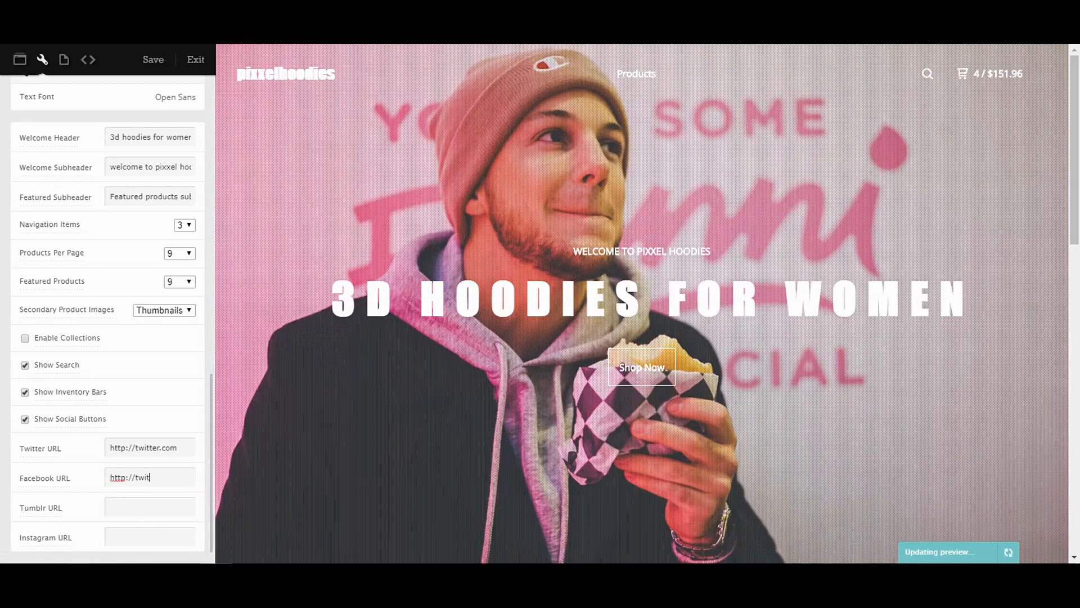
pyautogui.press('BackSpace')
pyautogui.press('BackSpace')
pyautogui.write('f')
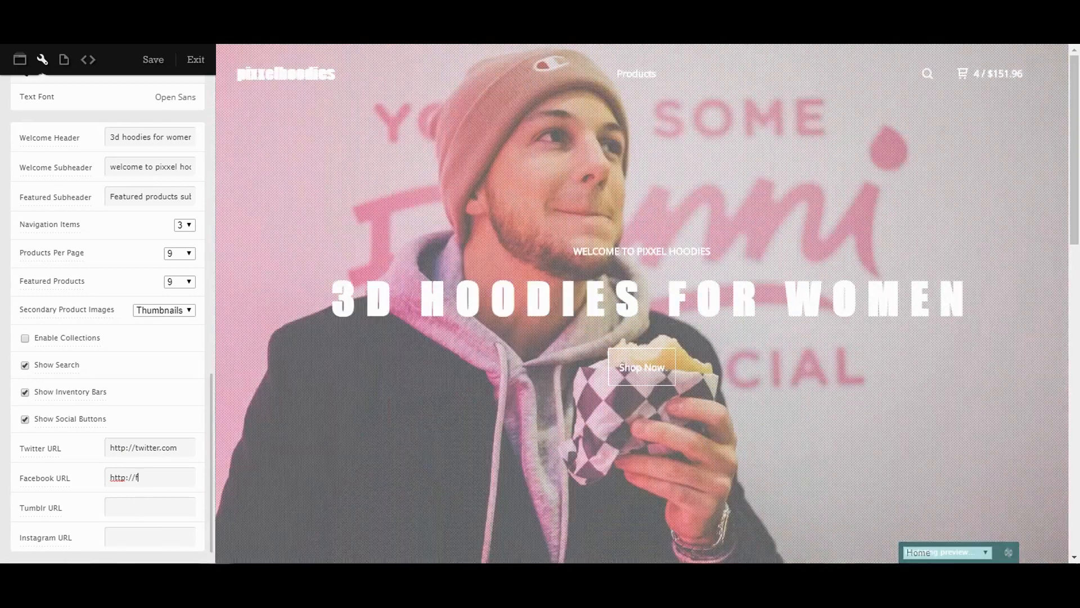
pyautogui.write('acebook.com')
pyautogui.press('Tab')
pyautogui.write('htt')
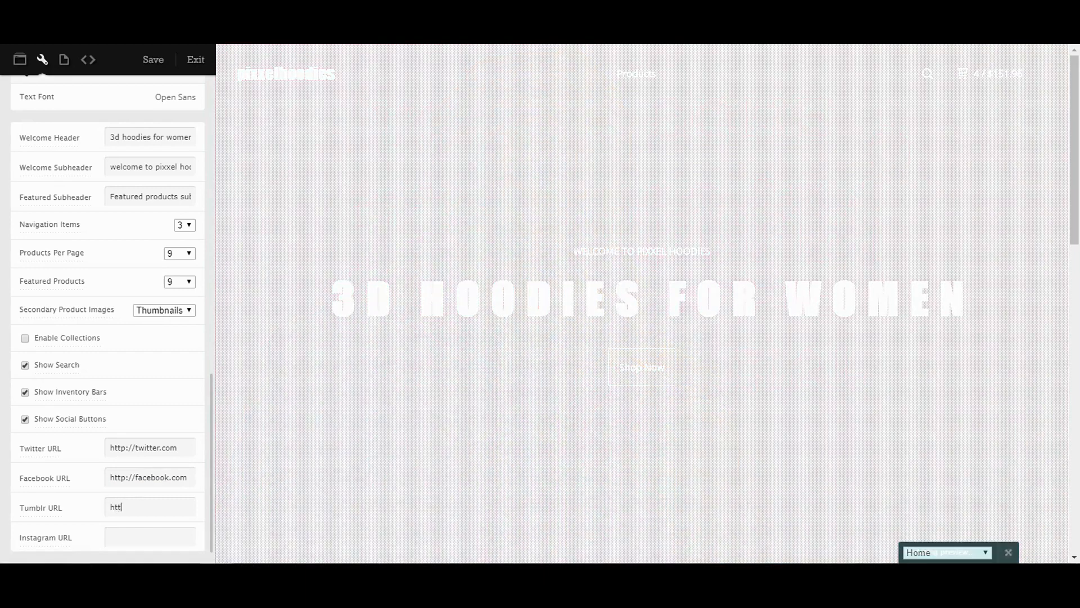
pyautogui.write('p://')
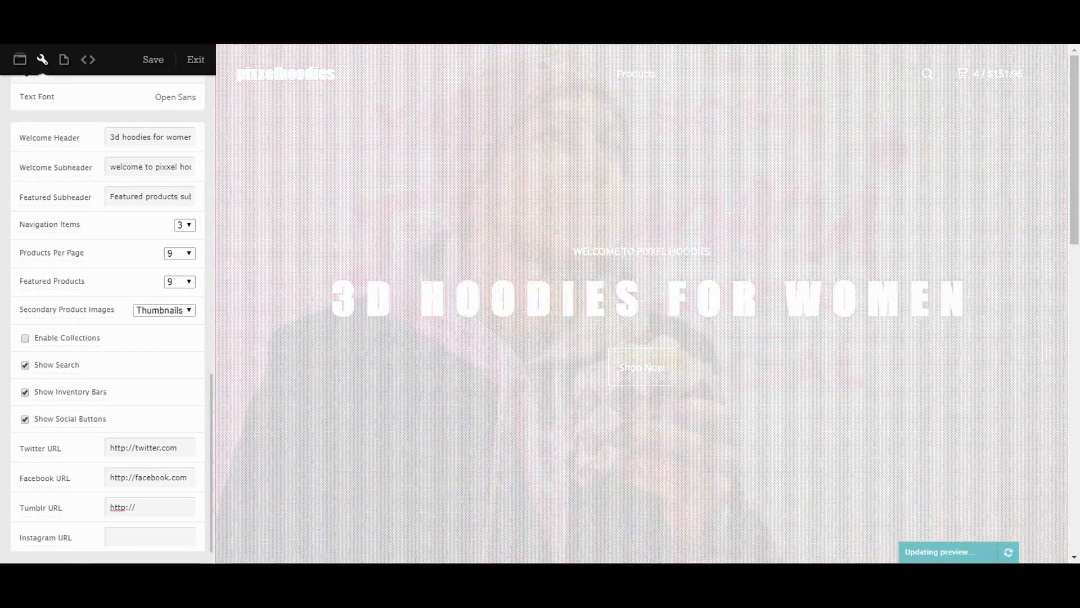
pyautogui.write('tumblr.com')
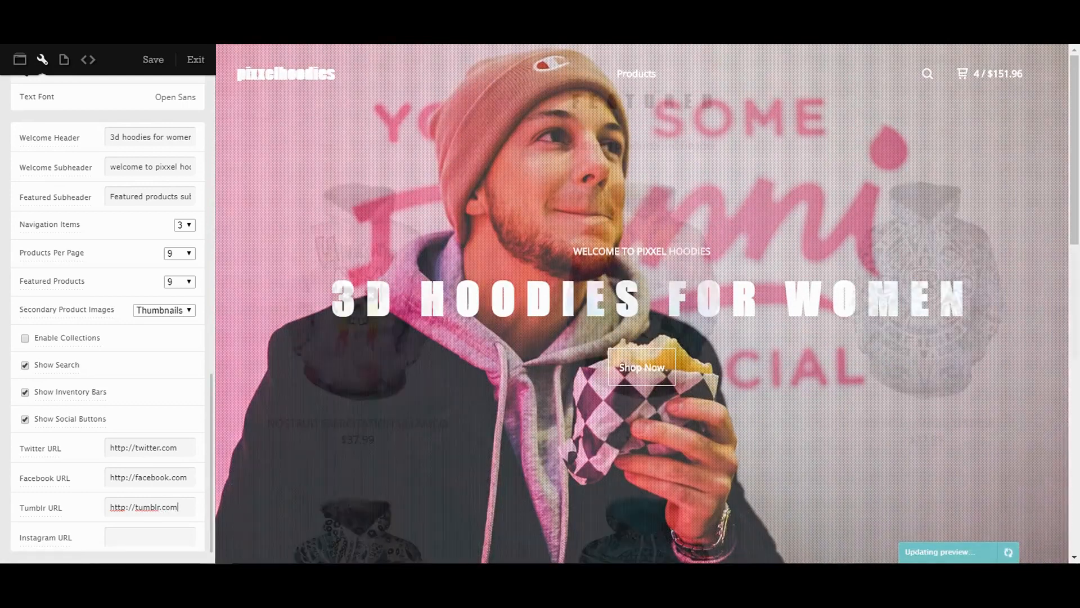
pyautogui.click(111, 537)
pyautogui.write('http')
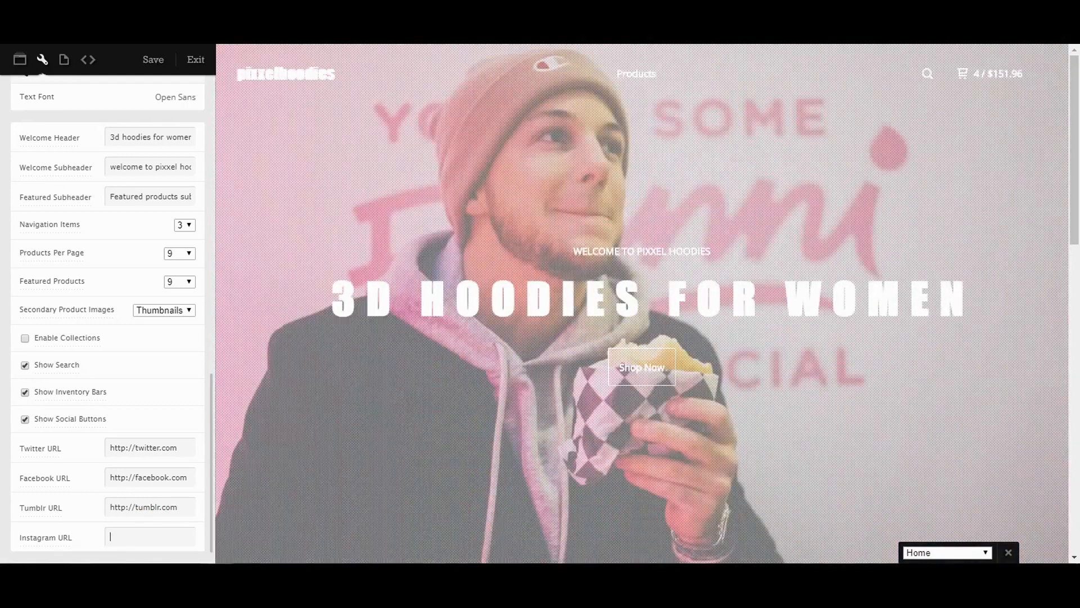
pyautogui.write('://')
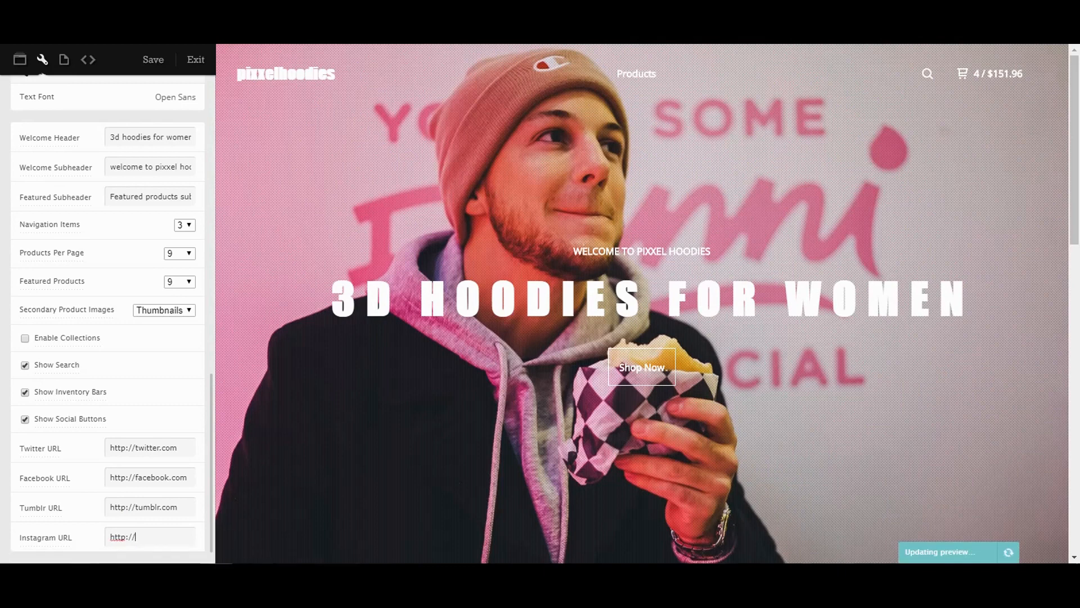
pyautogui.write('instagram.com')
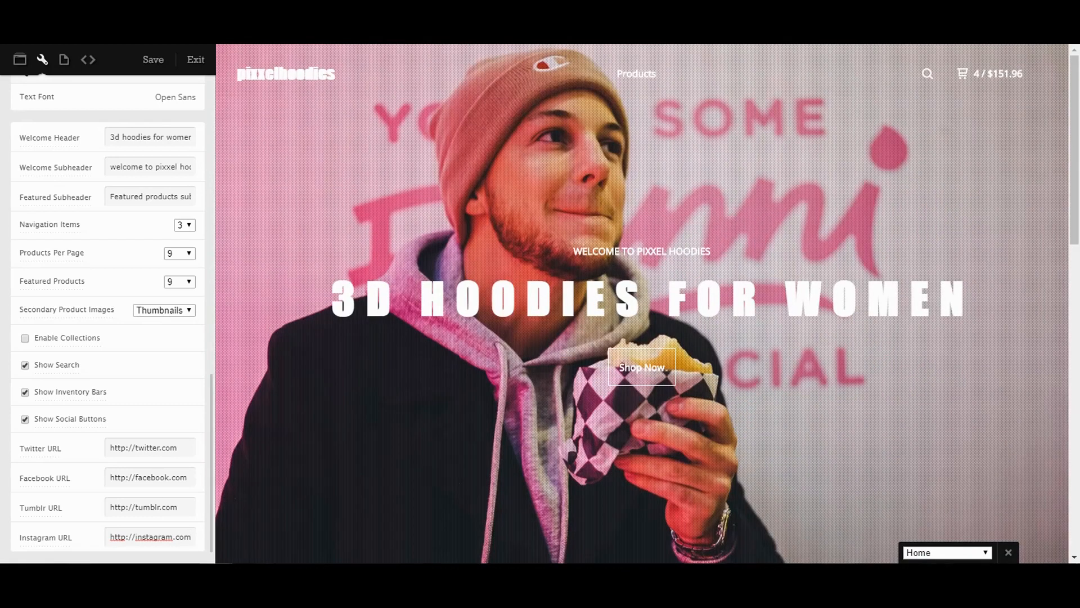
pyautogui.scroll(5, 107, 323)
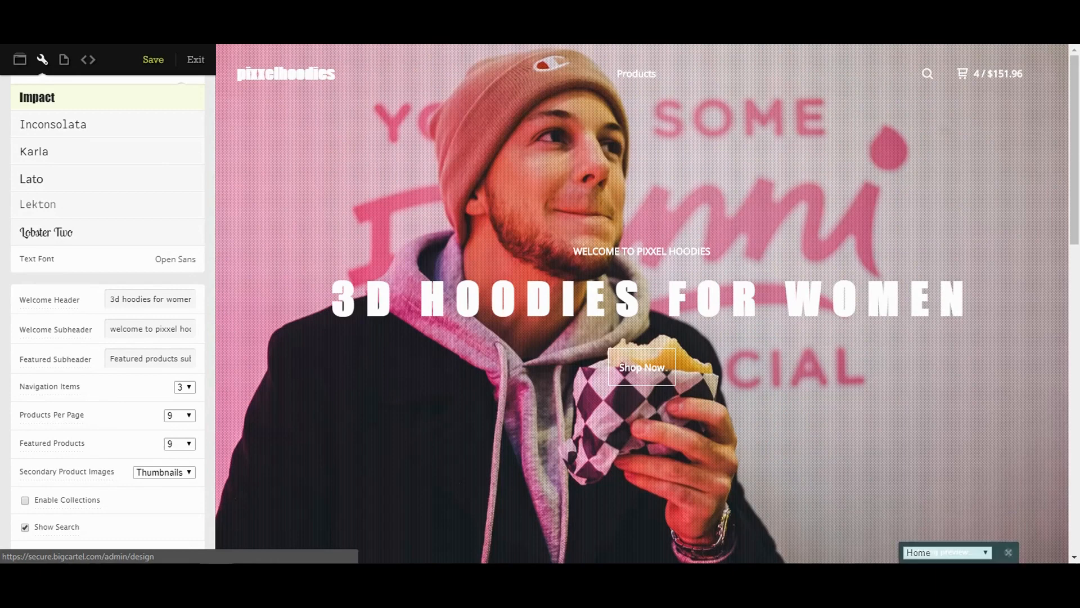
pyautogui.click(153, 59)
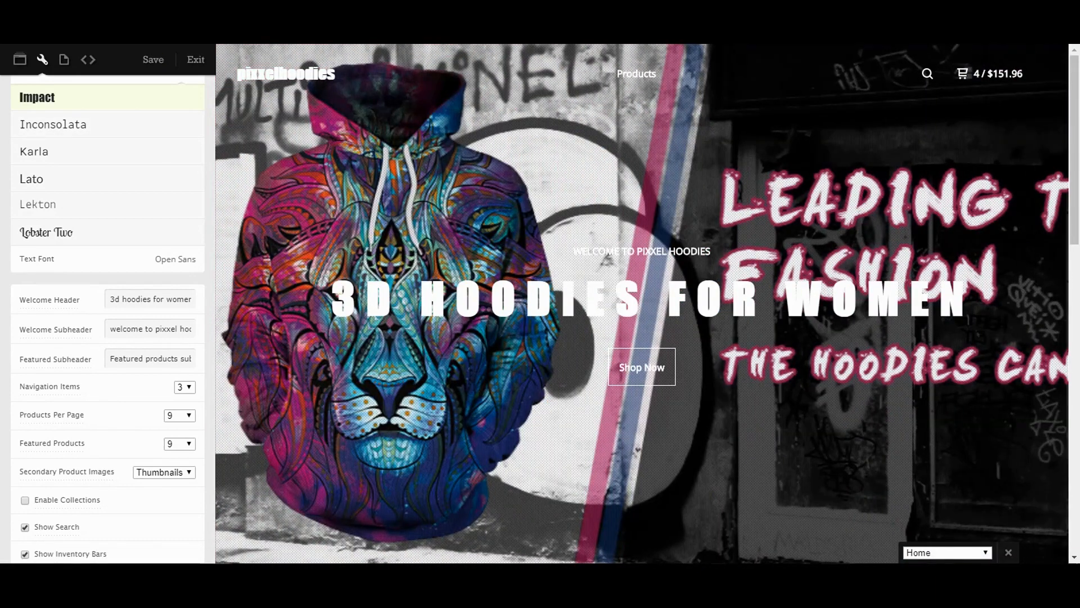
# - Add a new custom page to the shop and name it ABOUT
pyautogui.scroll(-2, 641, 304)
pyautogui.scroll(1, 107, 169)
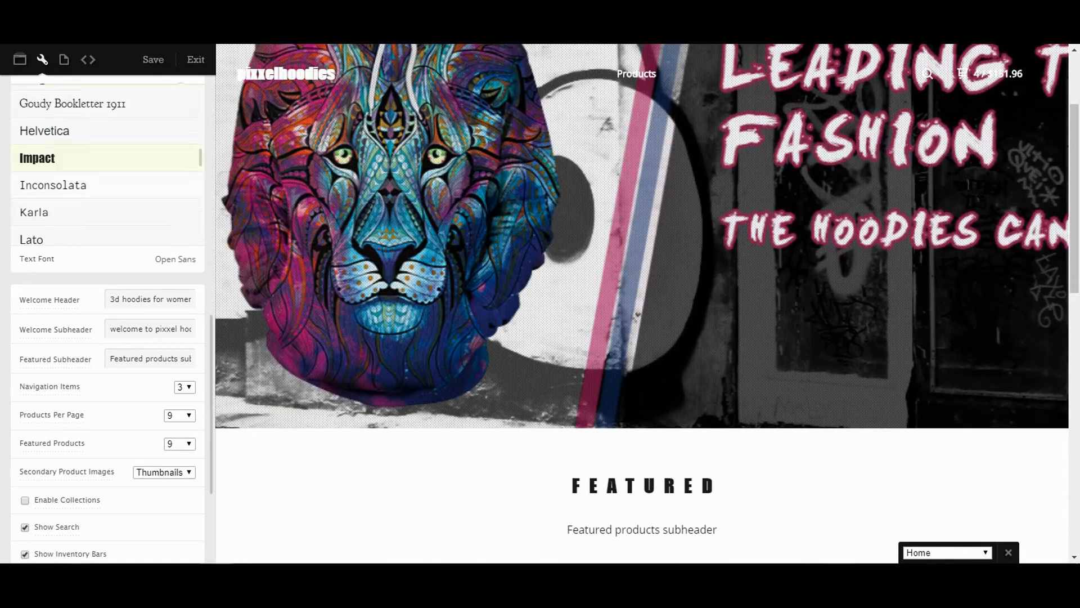
pyautogui.click(64, 60)
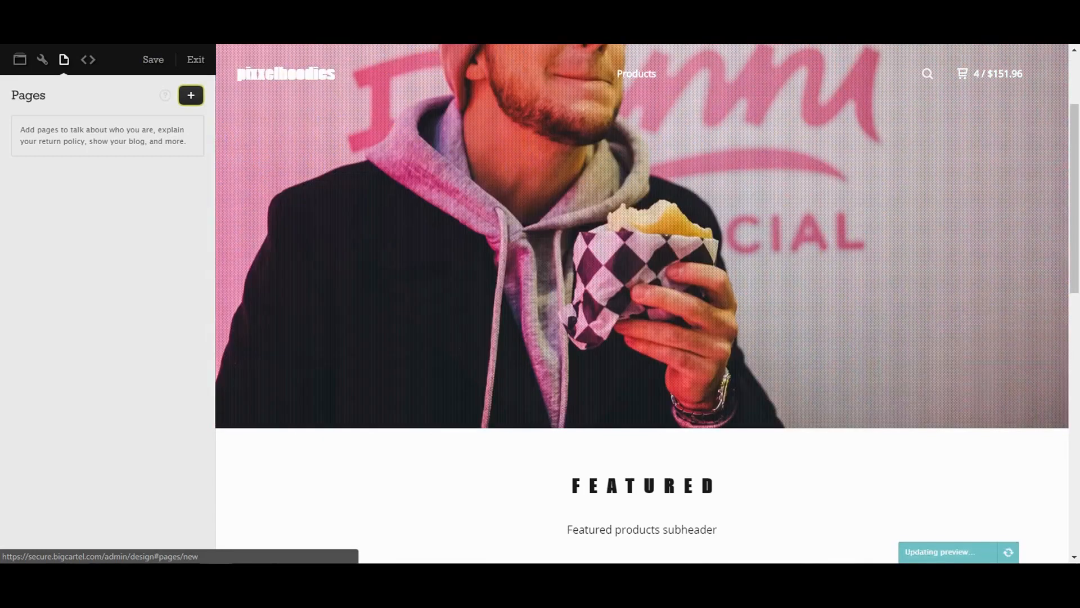
pyautogui.click(191, 95)
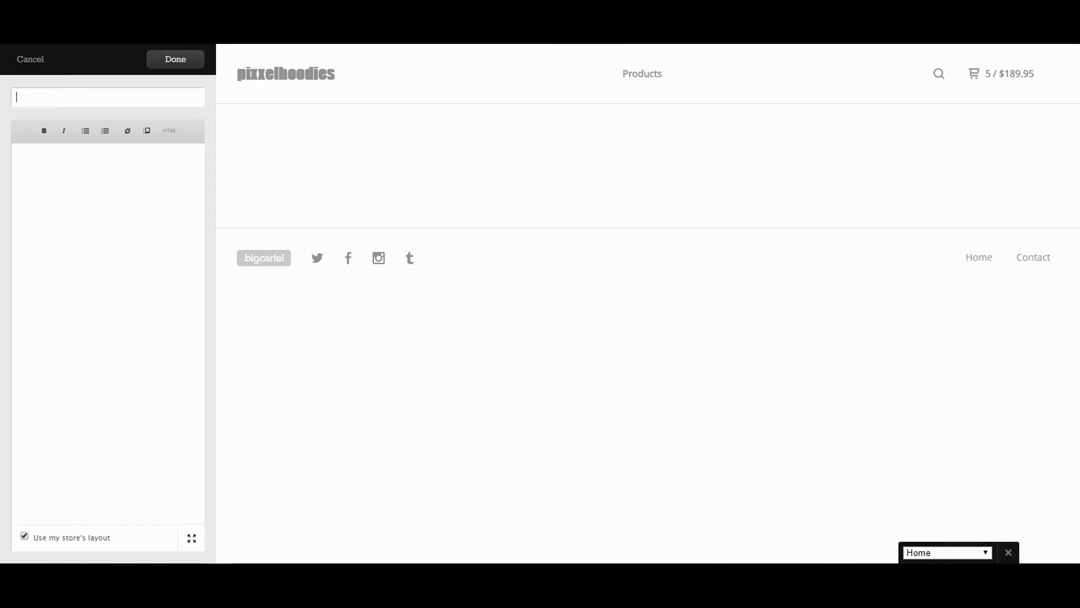
pyautogui.write('ABOUT')
pyautogui.press('Tab')
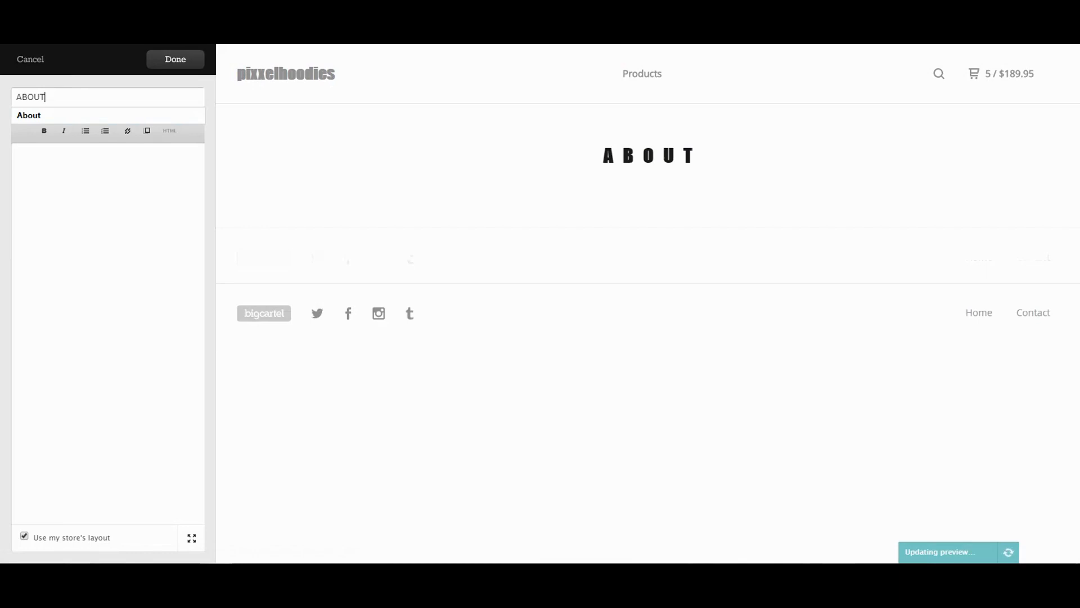
# - Switch to the random text file in Notepad and copy the placeholder paragraphs from "Lorem ipsum dolor sit amet" through "Quisque non erat sem."
pyautogui.hotkey('alt', 'Tab')
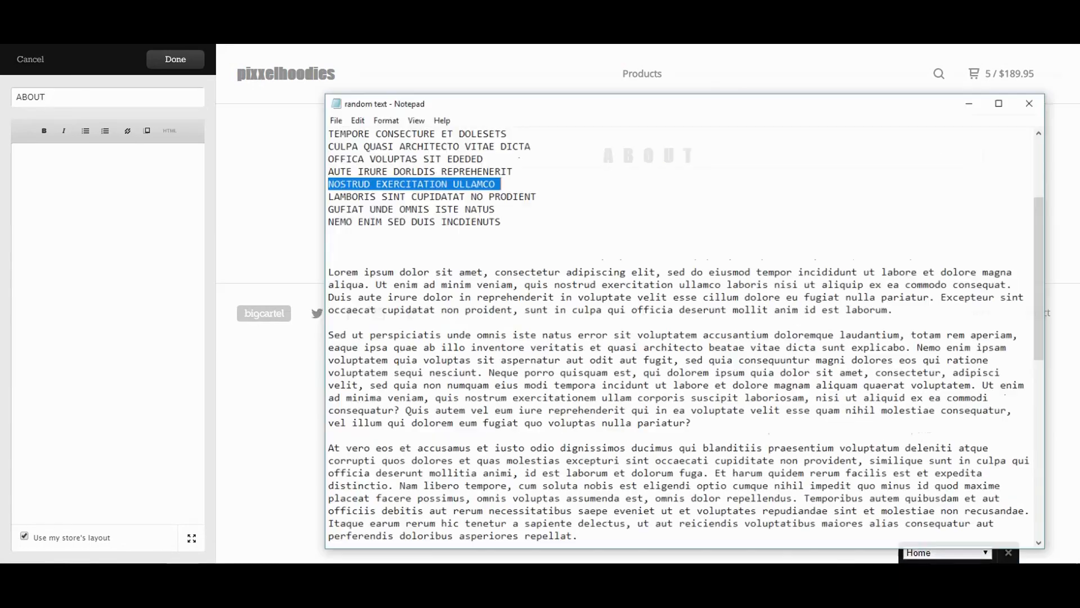
pyautogui.moveTo(333, 263); pyautogui.dragTo(716, 445)
pyautogui.rightClick(585, 349)
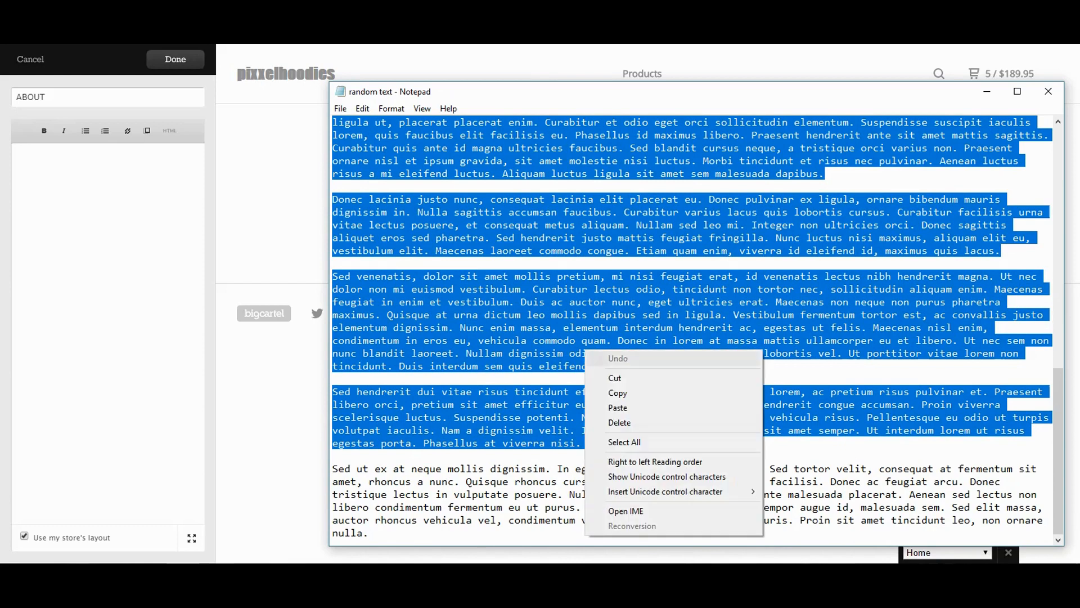
pyautogui.click(619, 392)
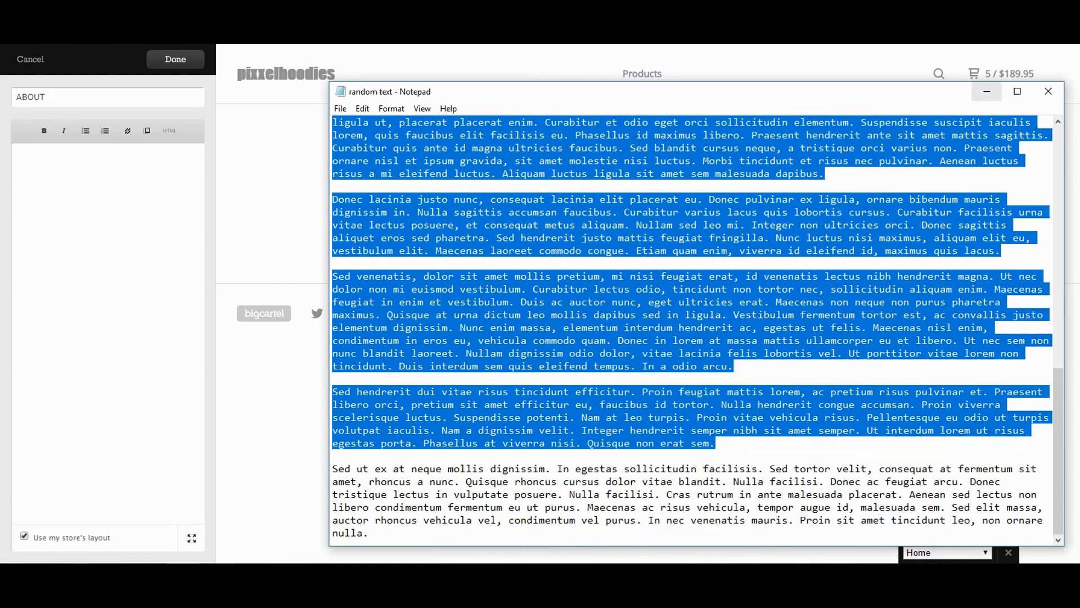
pyautogui.click(986, 91)
# - Paste the copied placeholder paragraphs into the ABOUT page's body and finish editing the page
pyautogui.rightClick(49, 185)
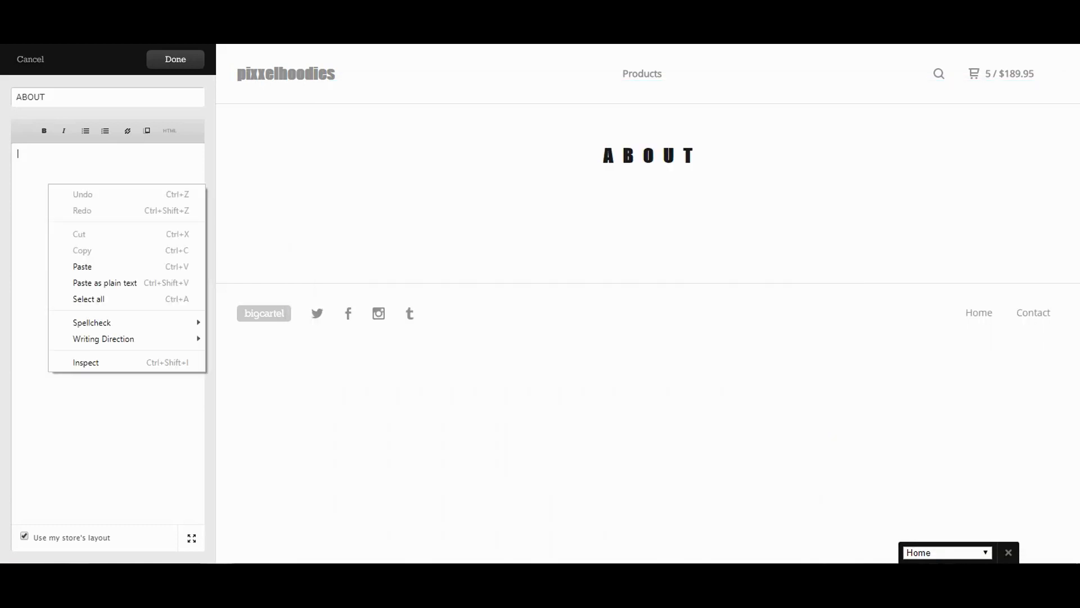
pyautogui.click(82, 266)
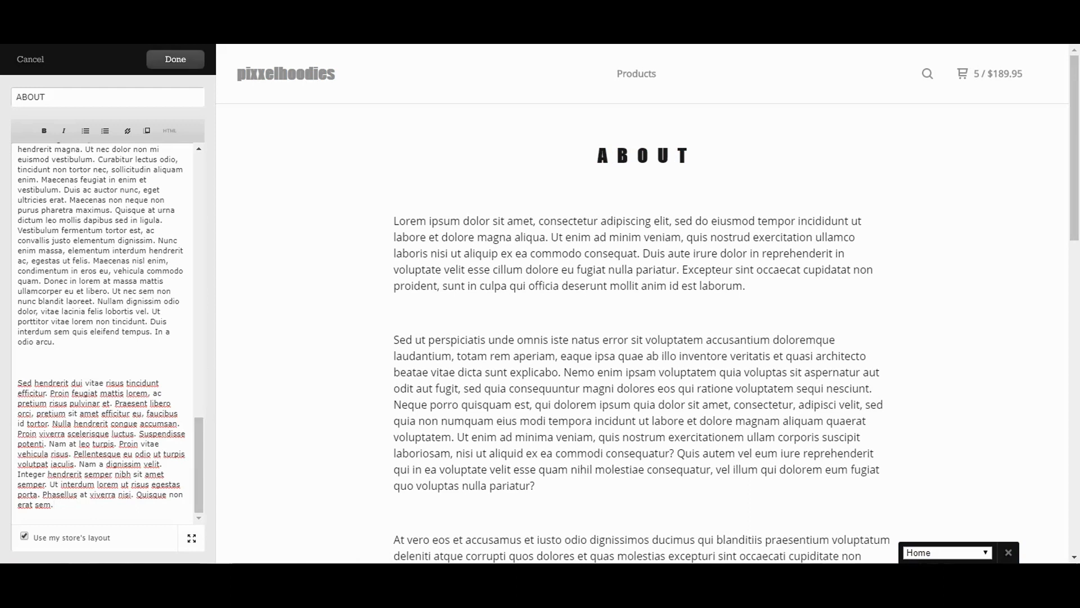
pyautogui.click(175, 59)
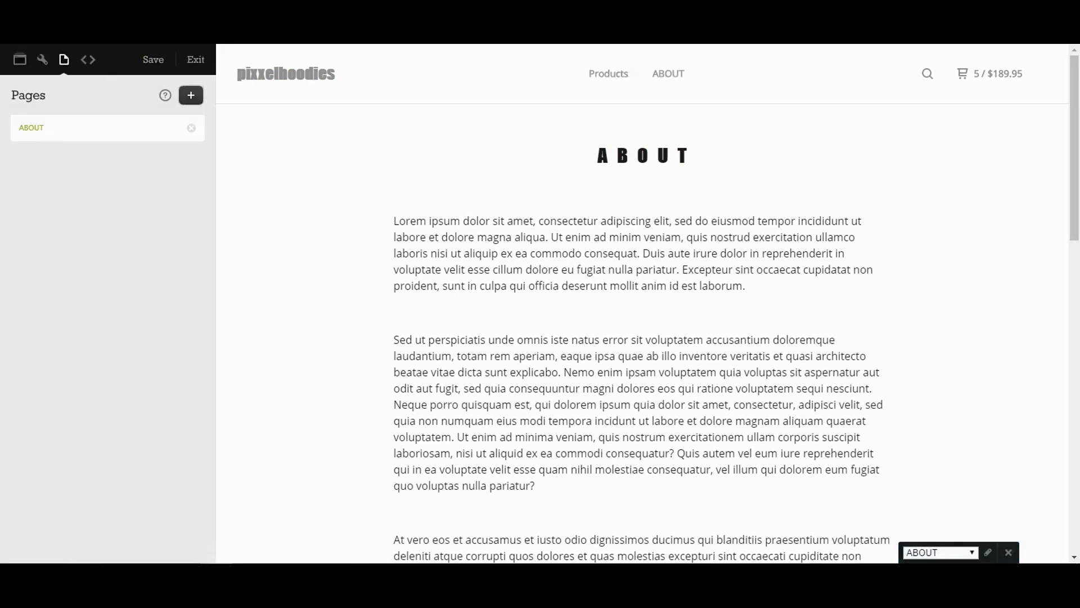
# - Add a page named SHIPPING POLICY with the copied placeholder paragraphs as its content, and save the shop design
pyautogui.click(191, 95)
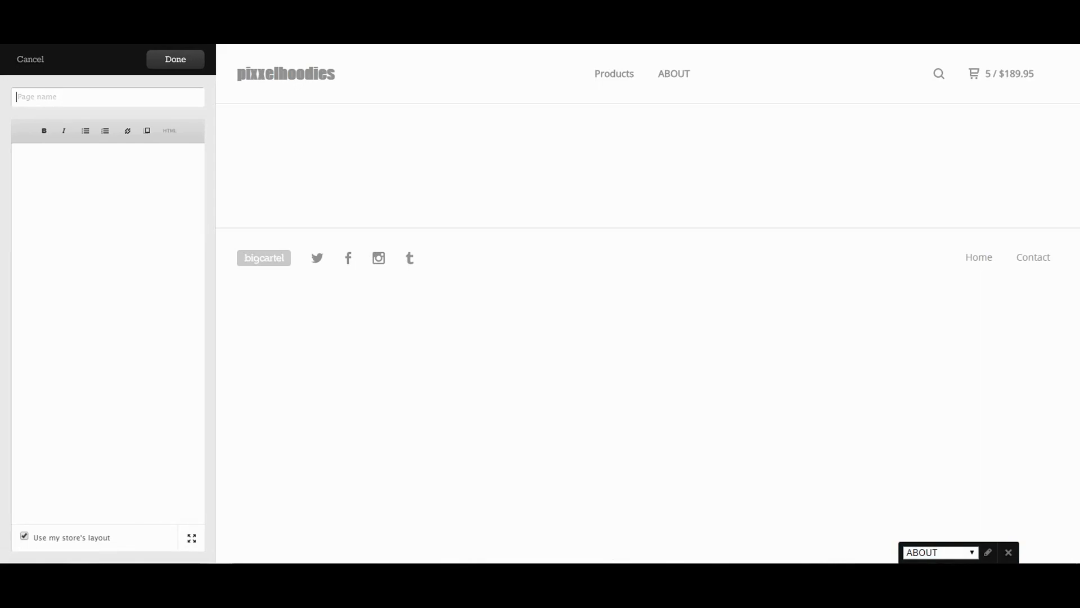
pyautogui.write('SHIPPING POLICY')
pyautogui.rightClick(54, 177)
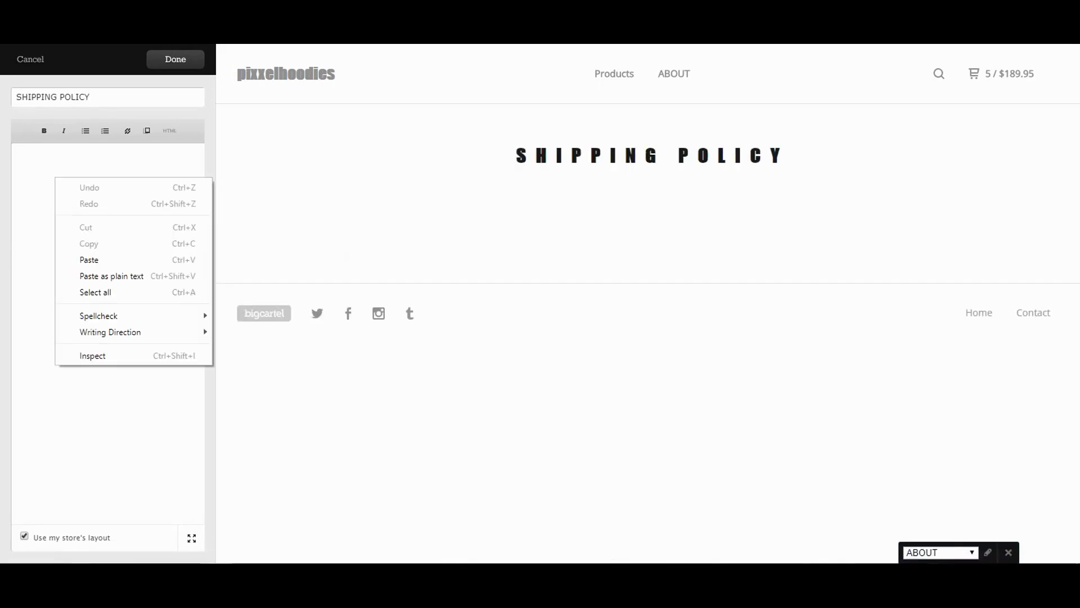
pyautogui.click(81, 260)
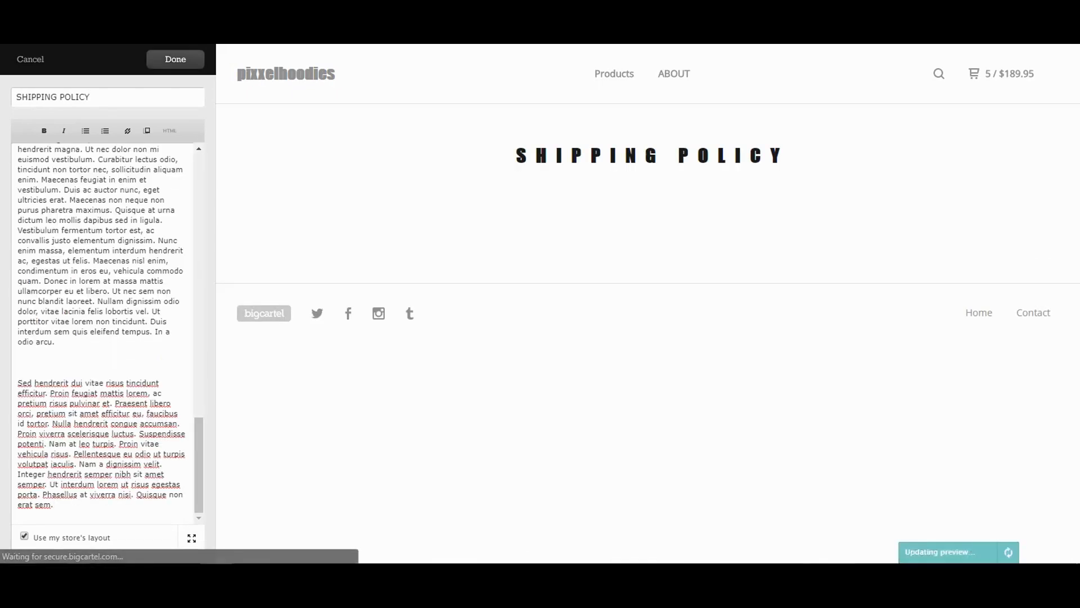
pyautogui.click(175, 60)
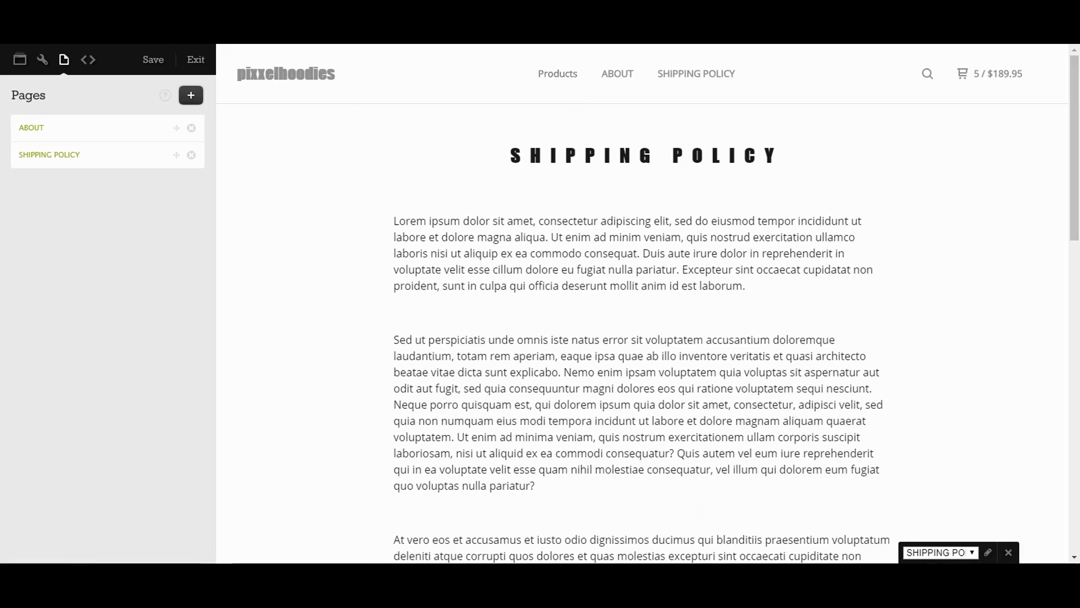
pyautogui.click(153, 59)
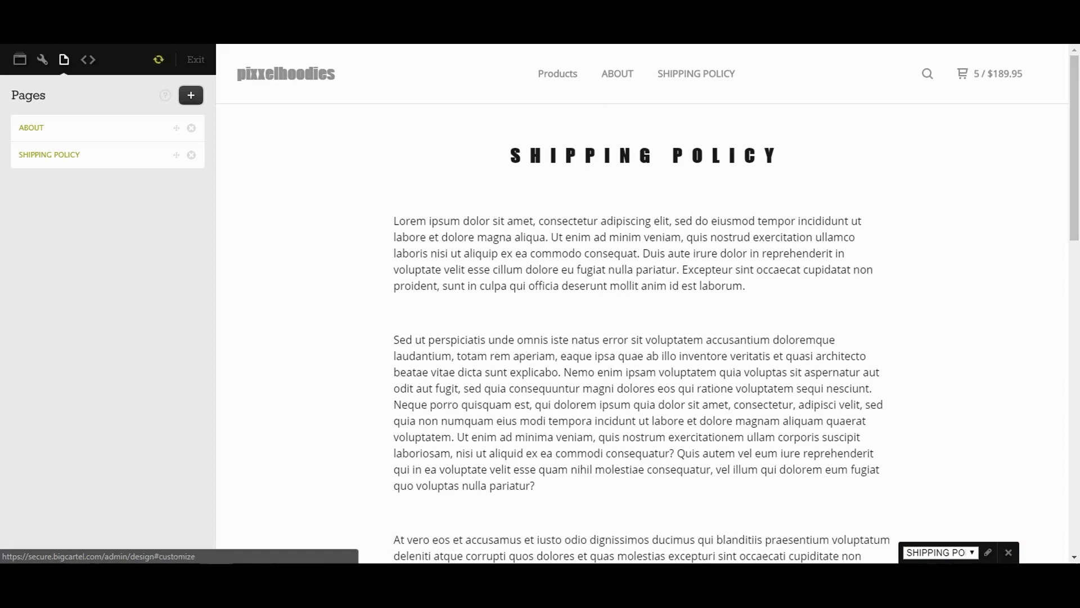
# - Preview the shop's Products and Contact pages from the page editor, checking the contact form down to its end
pyautogui.click(42, 60)
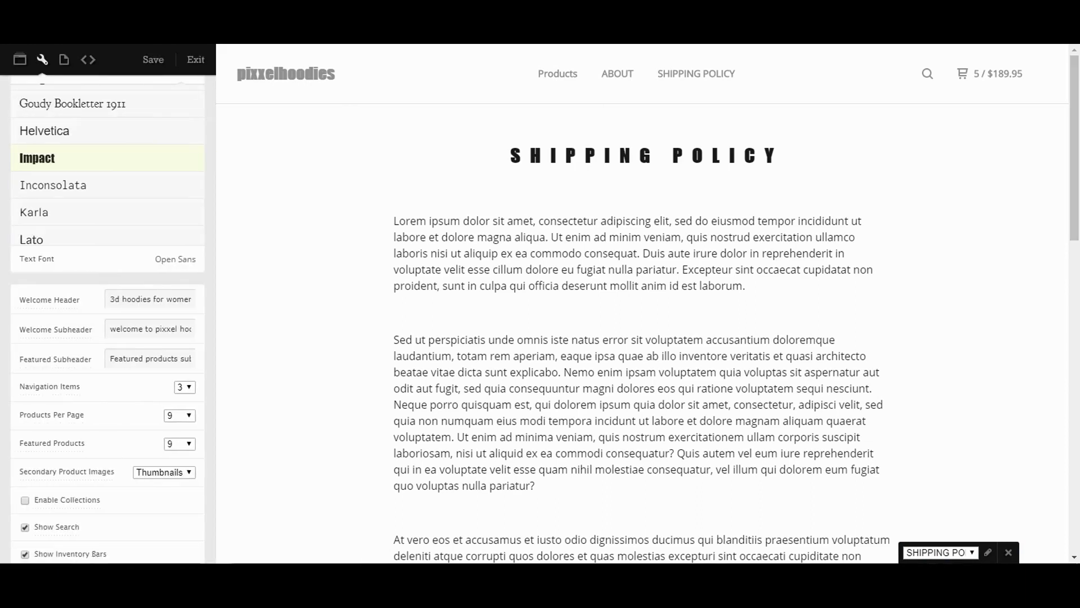
pyautogui.click(65, 59)
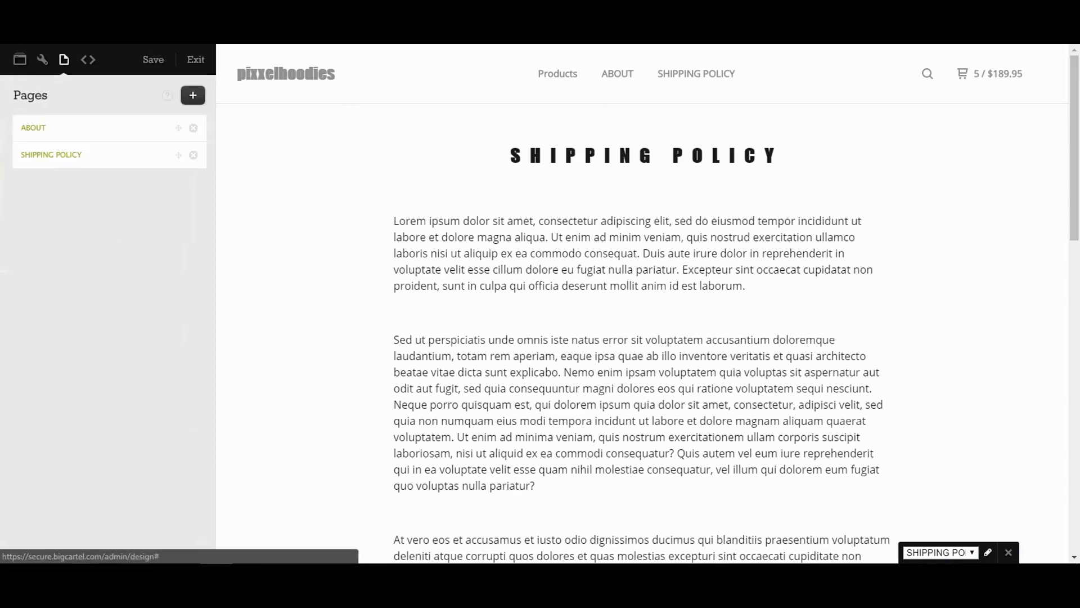
pyautogui.click(50, 154)
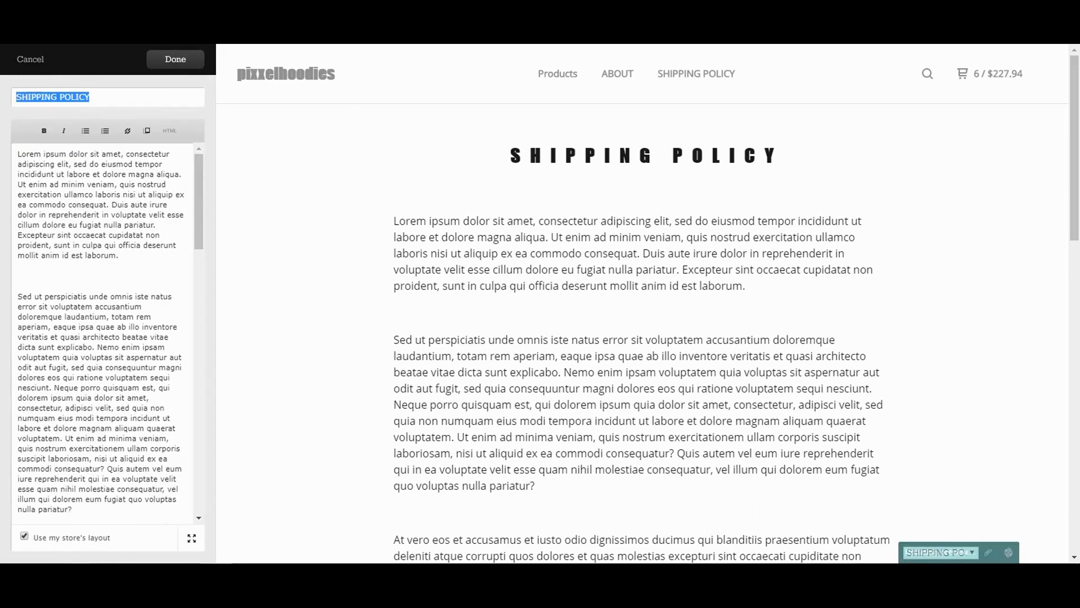
pyautogui.click(941, 552)
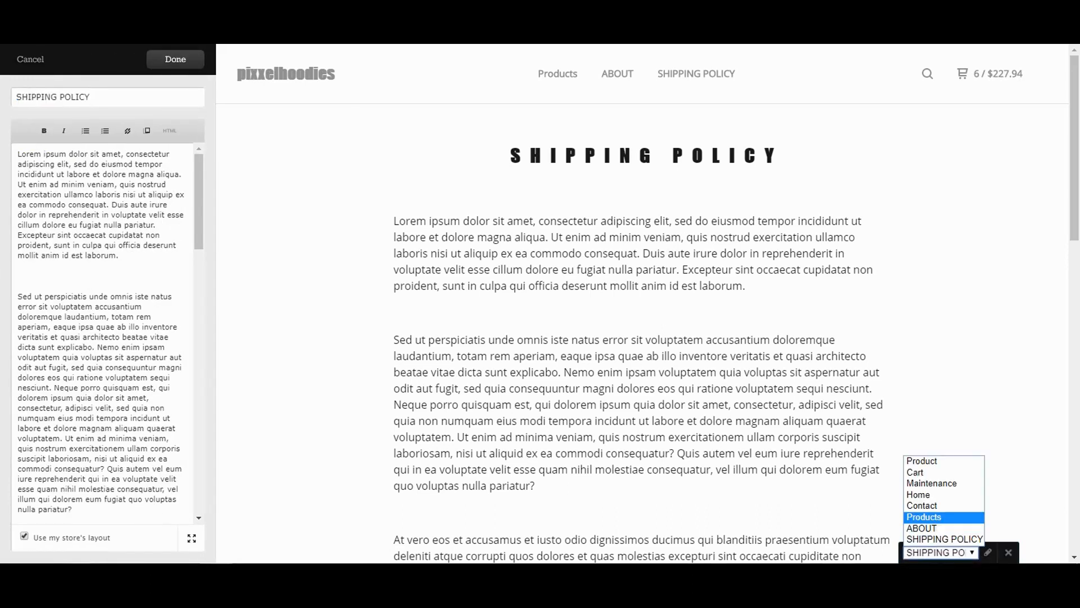
pyautogui.click(924, 517)
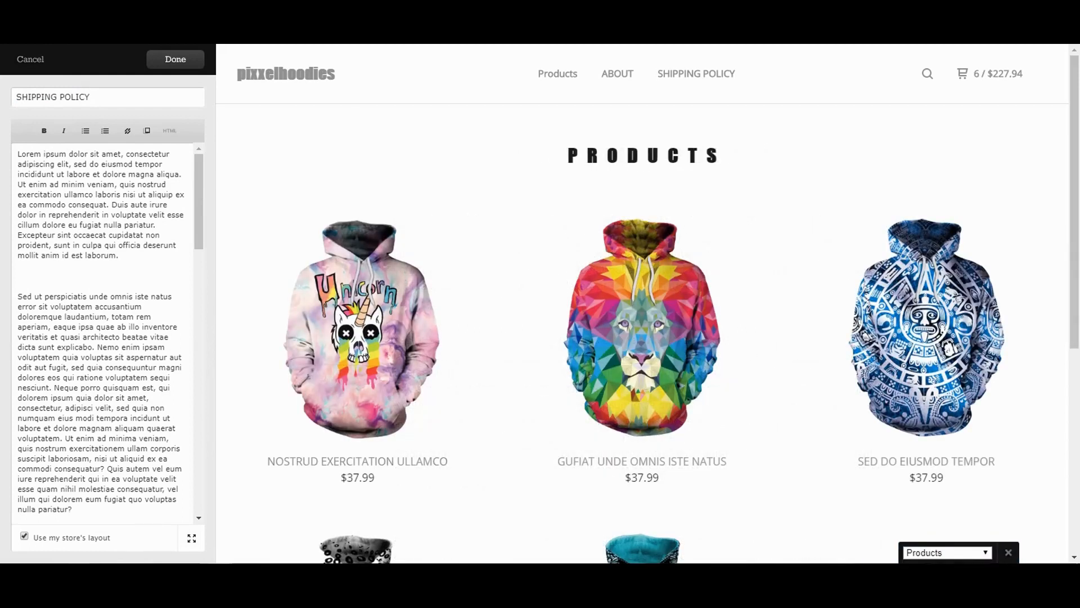
pyautogui.click(946, 551)
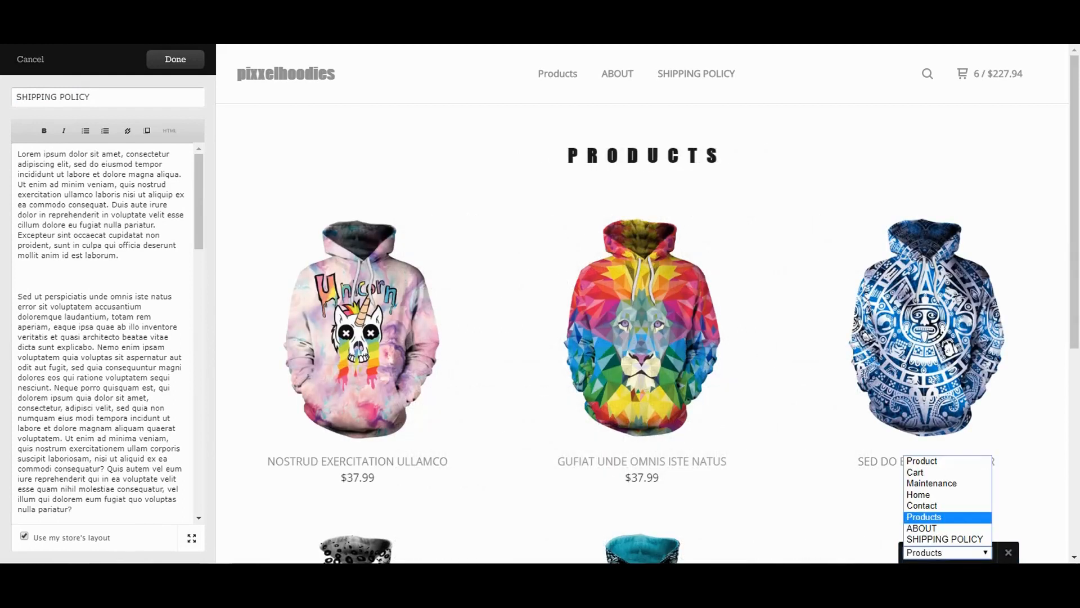
pyautogui.click(924, 501)
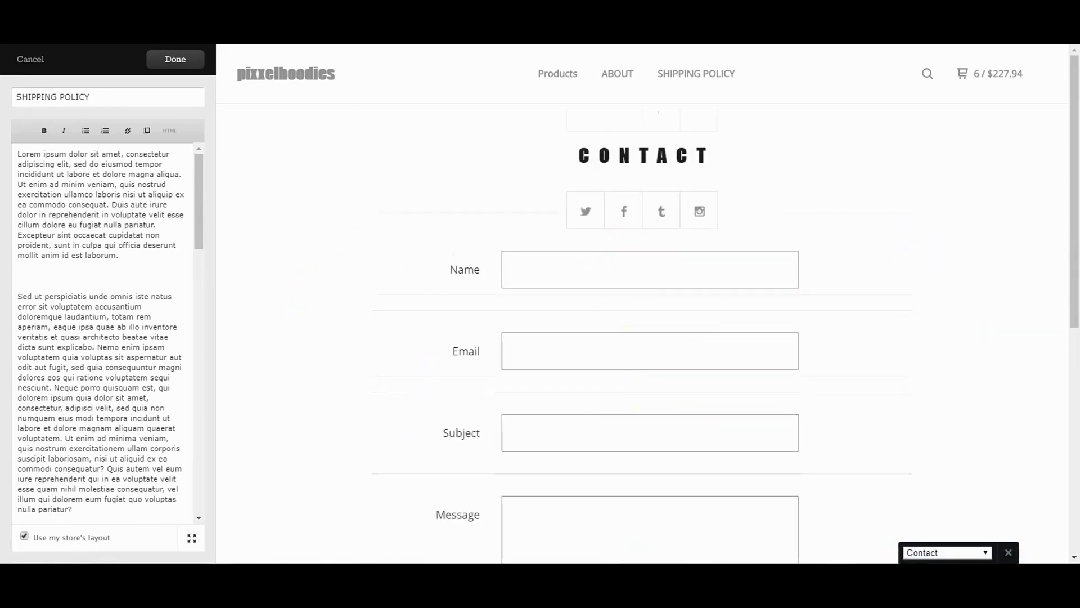
pyautogui.scroll(-8, 642, 332)
pyautogui.scroll(7, 641, 332)
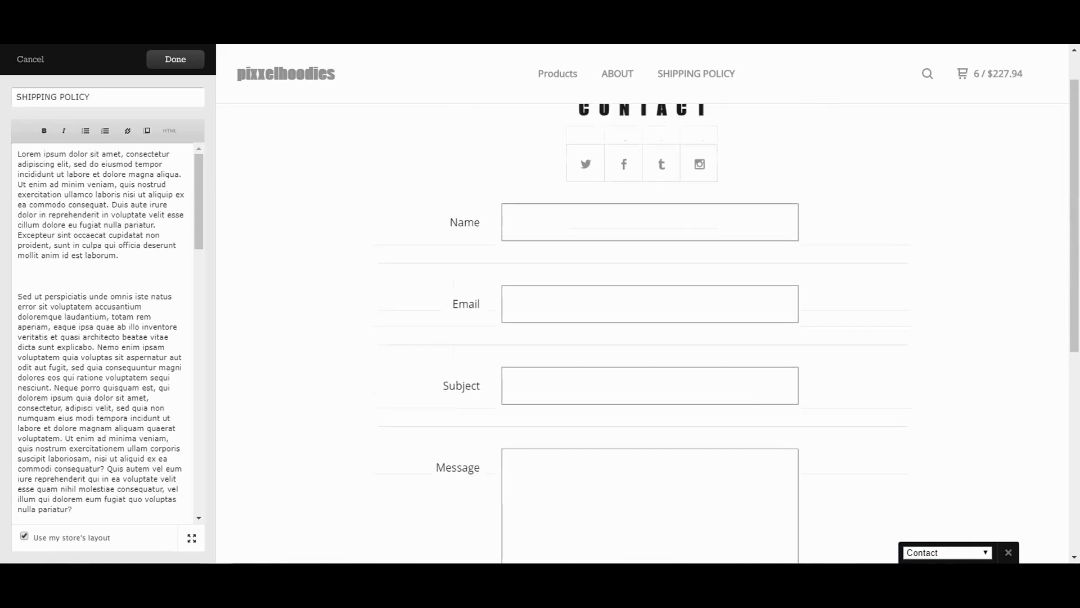
pyautogui.click(947, 552)
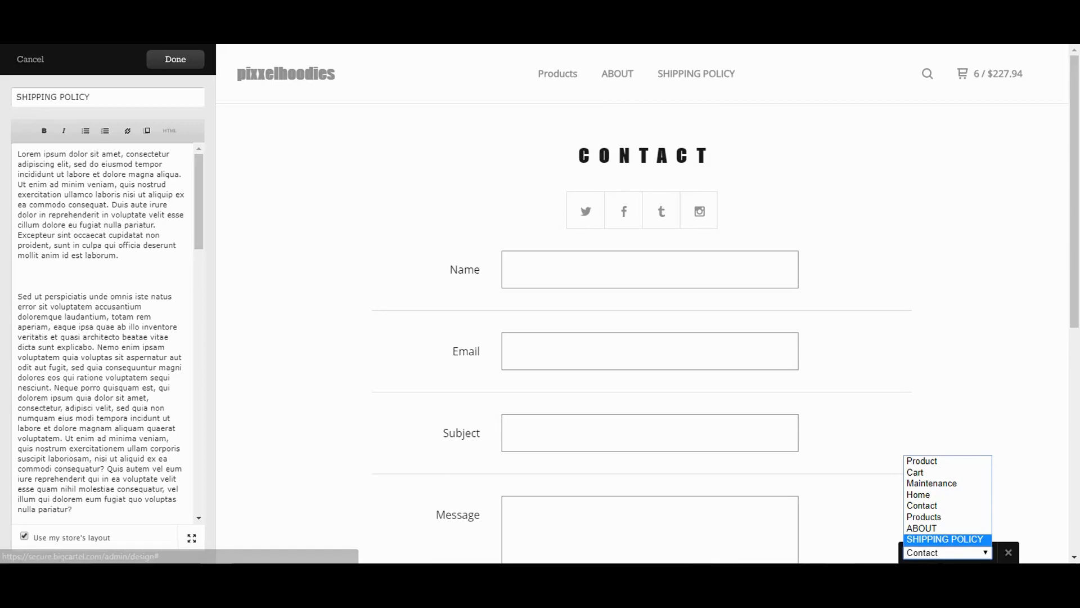
pyautogui.press('Escape')
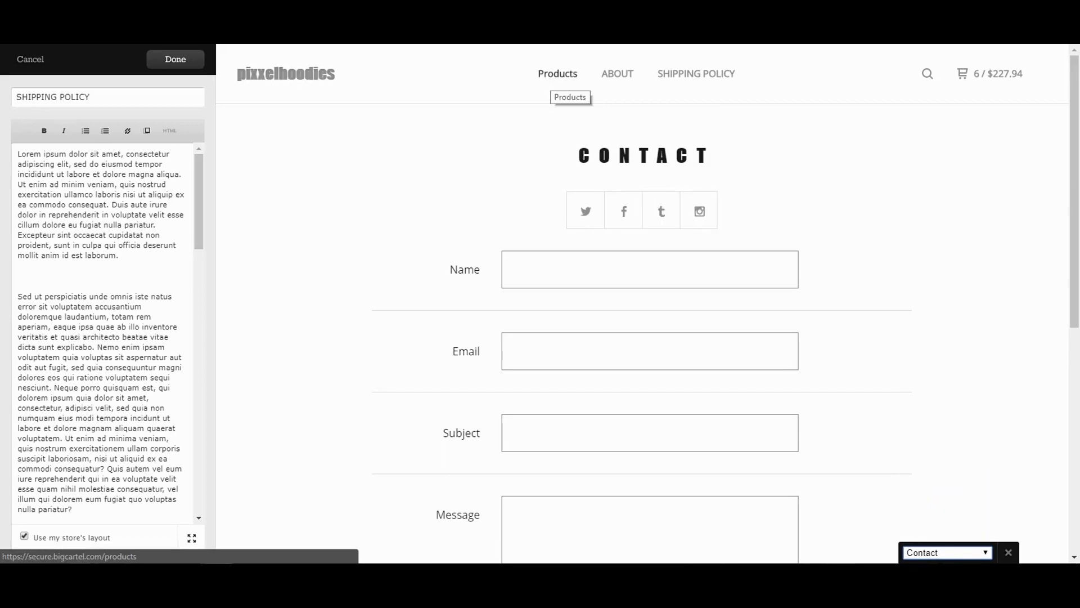
pyautogui.click(558, 74)
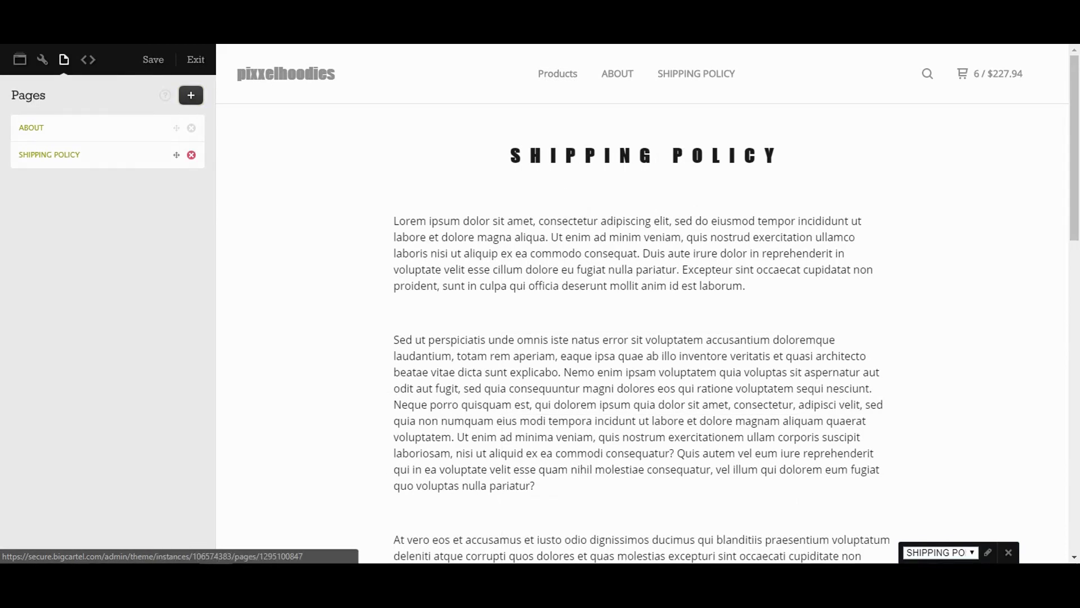
# - Rename the SHIPPING POLICY page to "Shipping Policy" and finish editing it
pyautogui.click(50, 154)
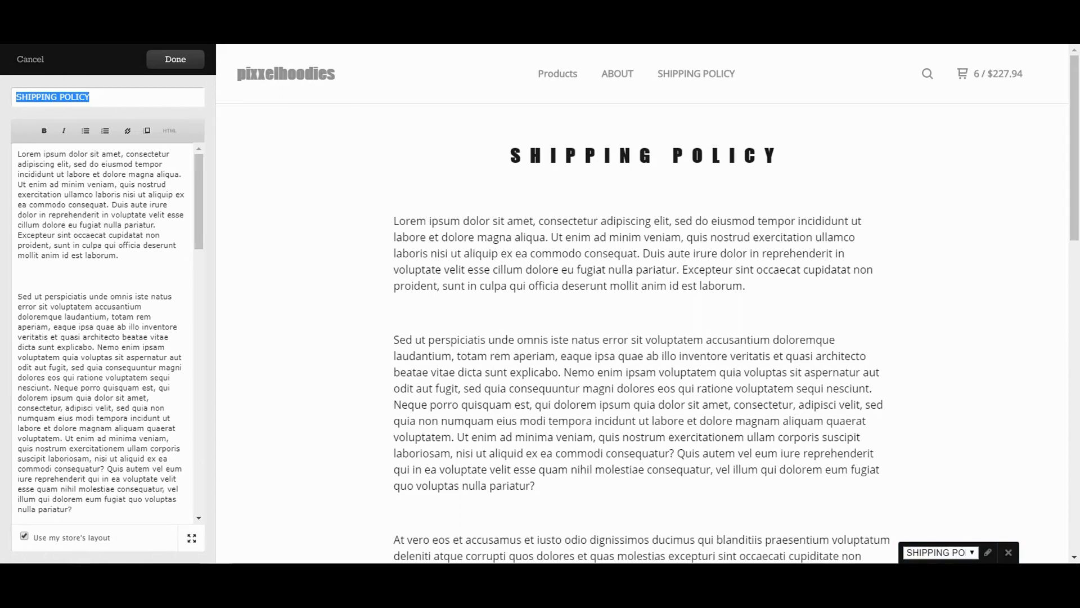
pyautogui.write('Shipping Policy')
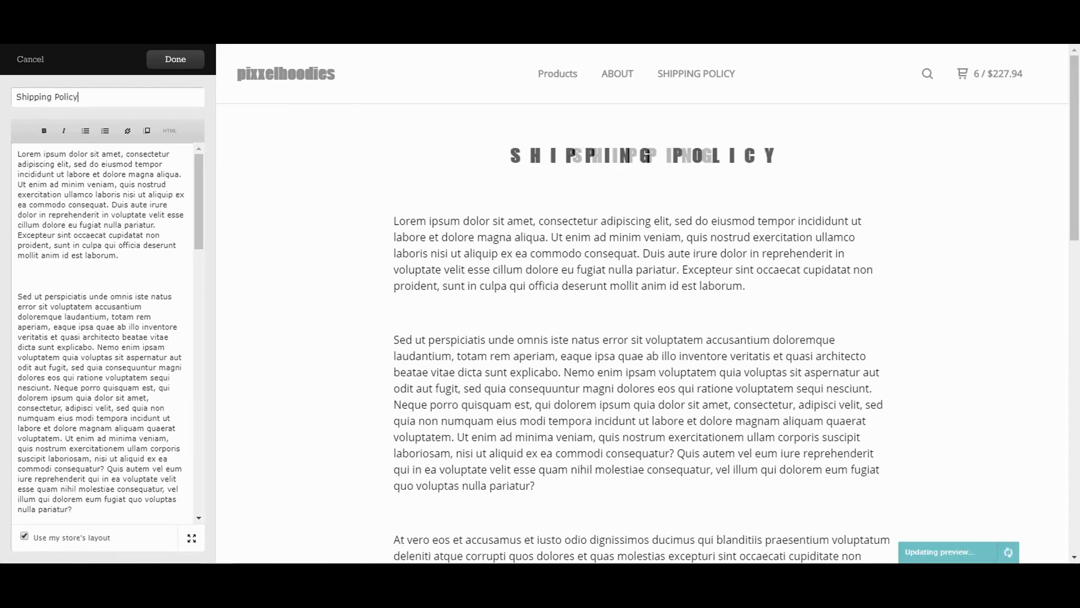
pyautogui.click(175, 59)
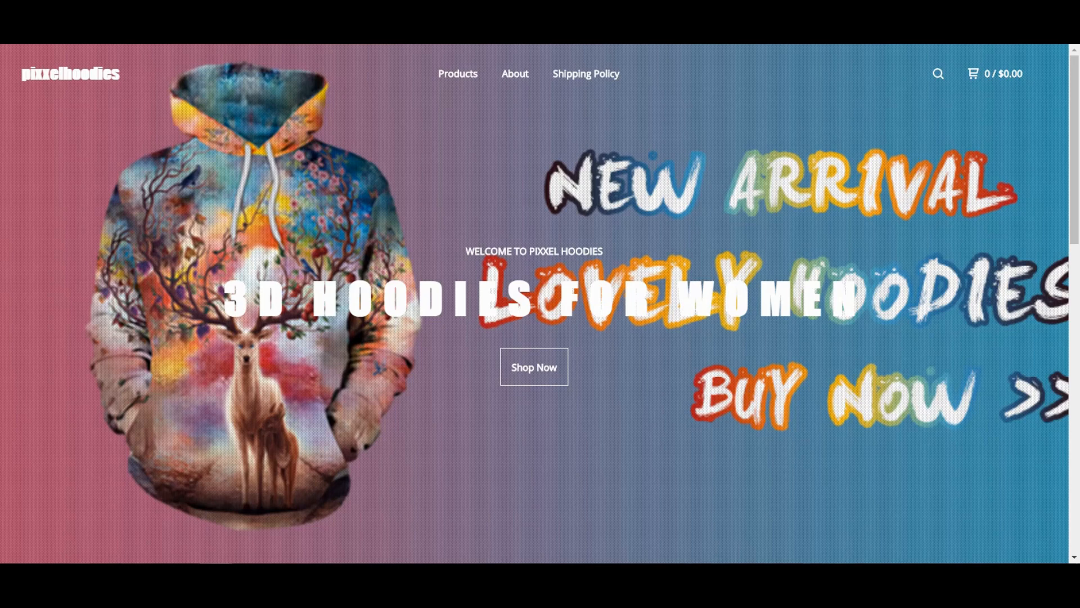
# - Examine the live shop's home page, including the welcome slideshow, the featured hoodies and the footer links
pyautogui.scroll(-8, 534, 304)
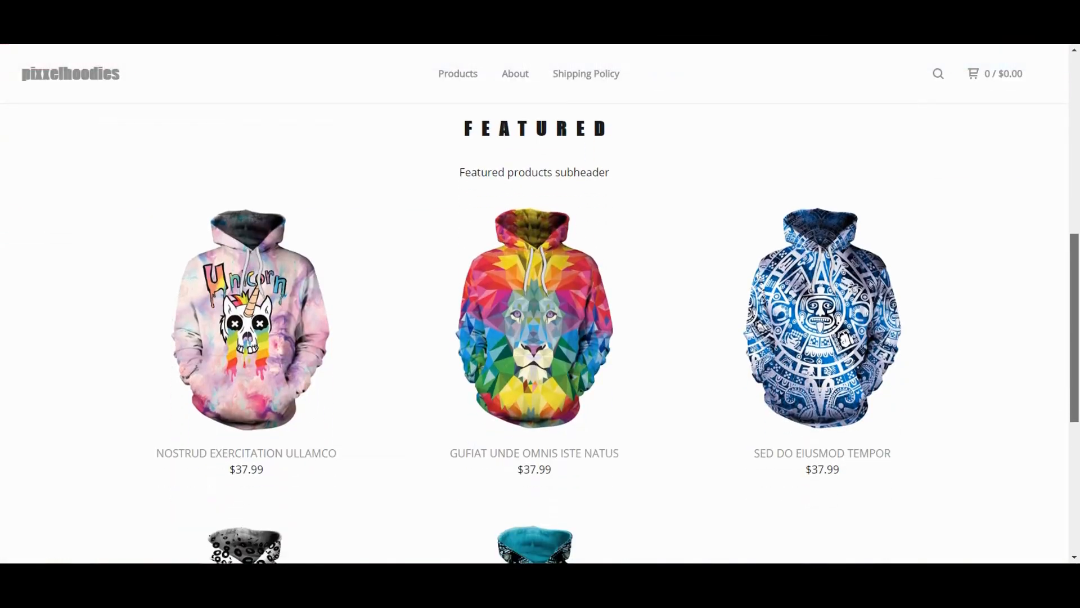
pyautogui.scroll(-6, 535, 304)
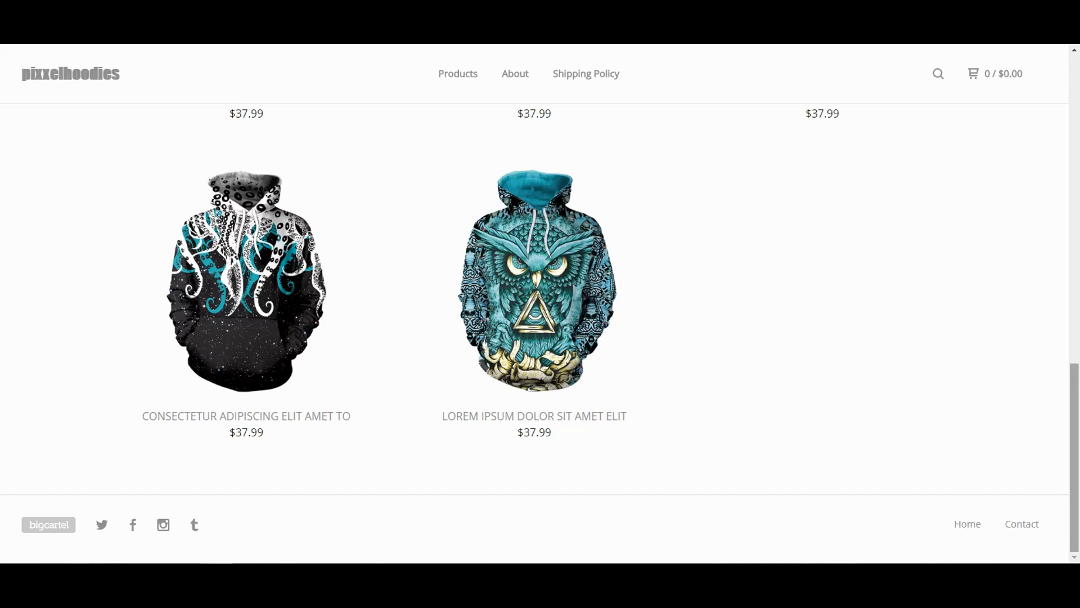
pyautogui.scroll(8, 535, 332)
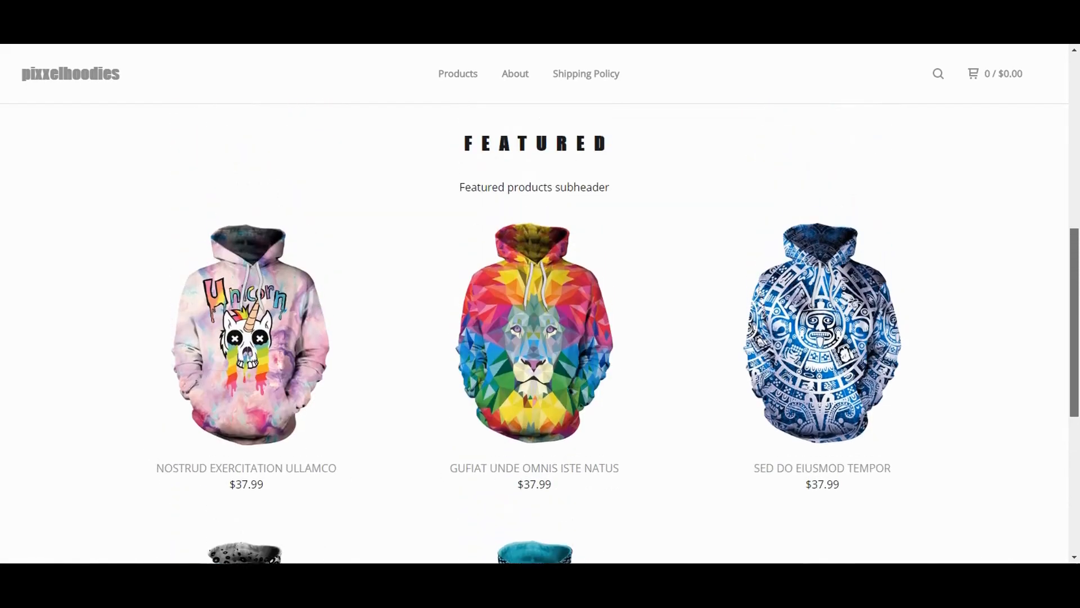
pyautogui.scroll(2, 534, 332)
pyautogui.scroll(-5, 535, 332)
pyautogui.scroll(3, 535, 331)
pyautogui.scroll(6, 534, 331)
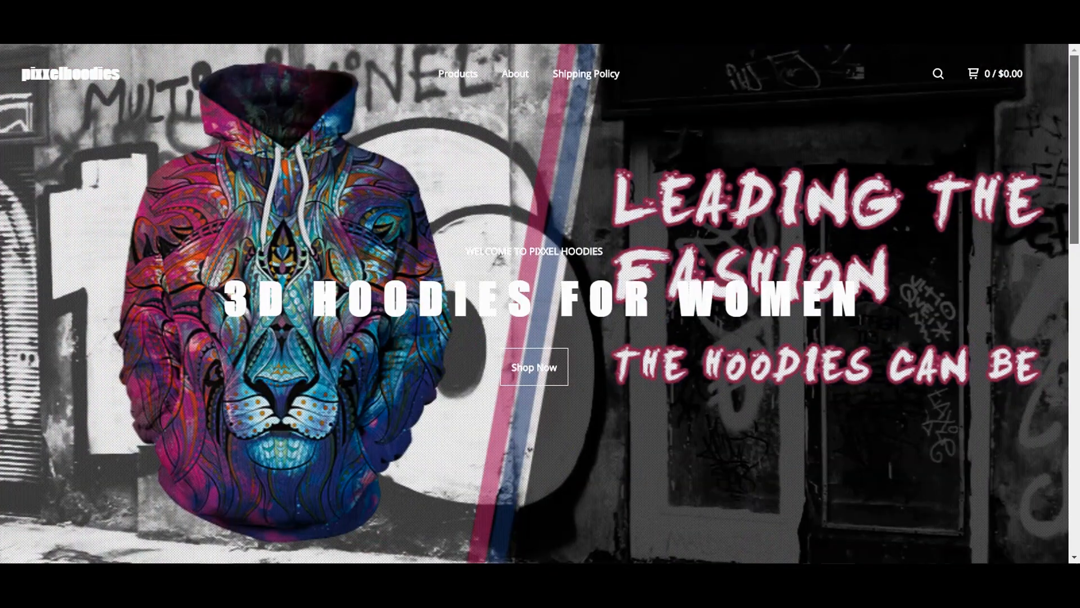
pyautogui.scroll(-2, 535, 332)
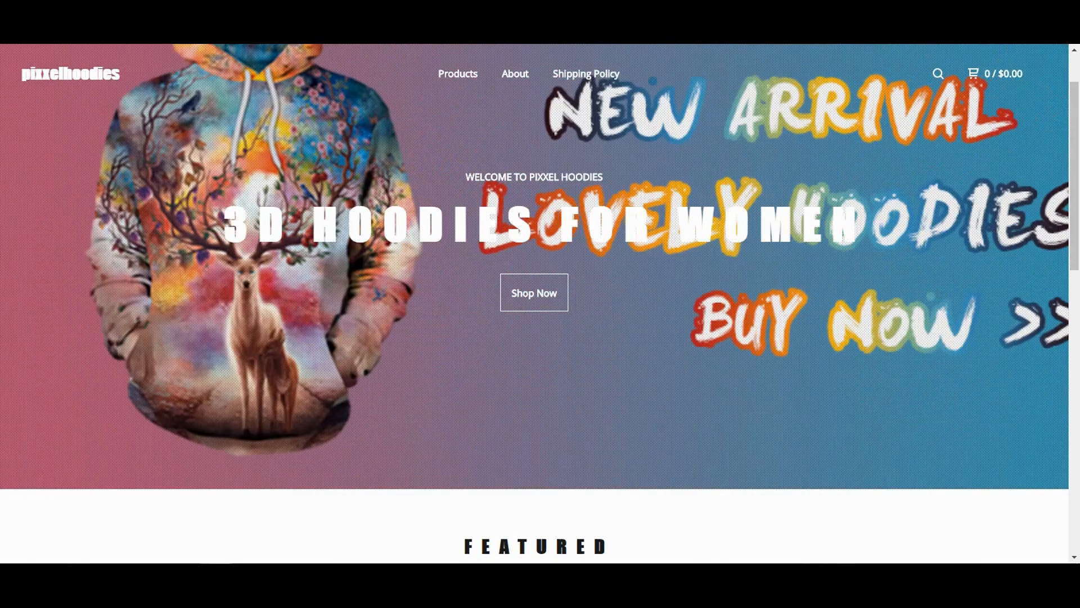
pyautogui.scroll(2, 535, 303)
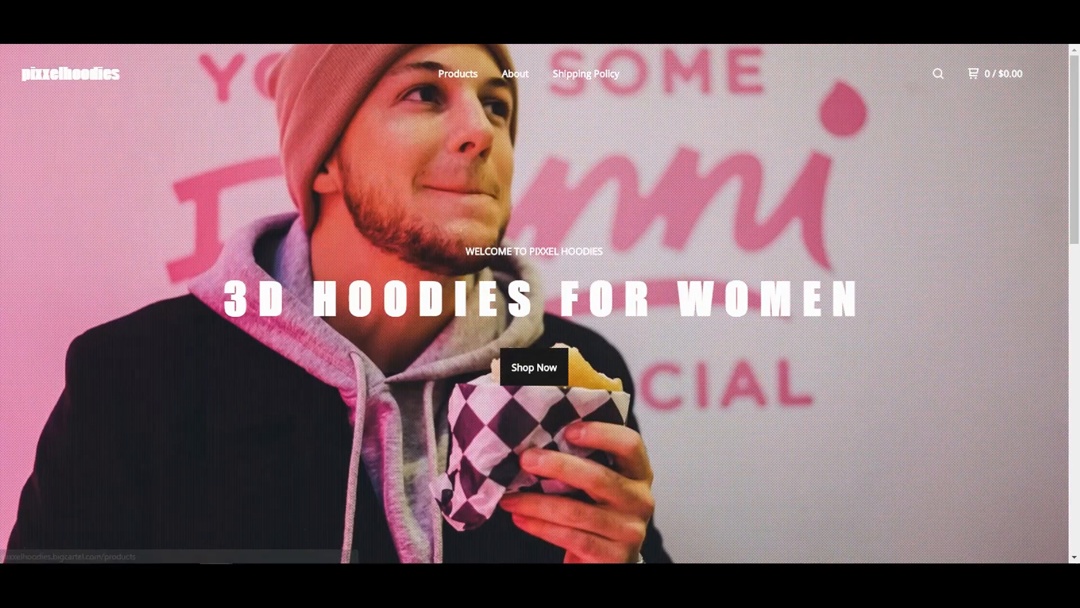
# - Go to the shop's product listing from the welcome banner and look through all the hoodies
pyautogui.click(534, 367)
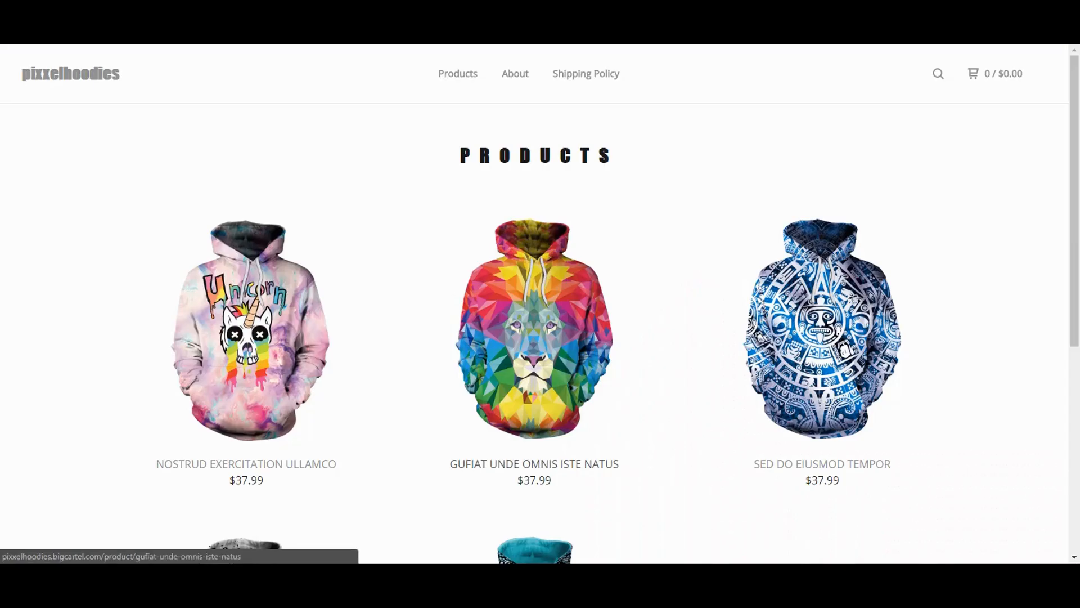
pyautogui.scroll(-7, 821, 338)
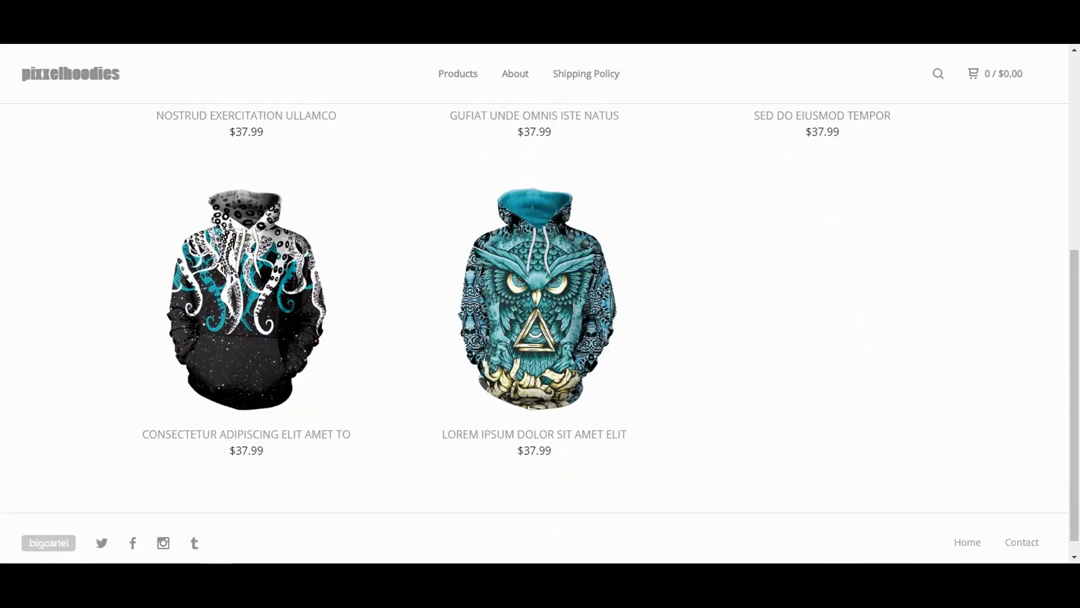
pyautogui.scroll(7, 822, 337)
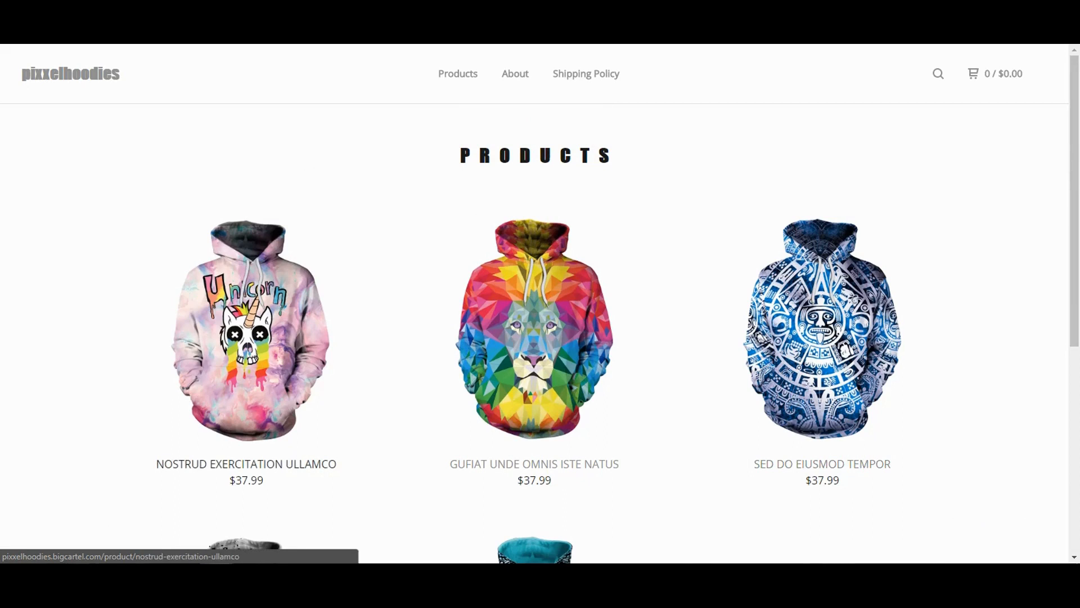
# - Open the NOSTRUD EXERCITATION ULLAMCO hoodie and examine its image, description, size options and sharing links
pyautogui.click(259, 338)
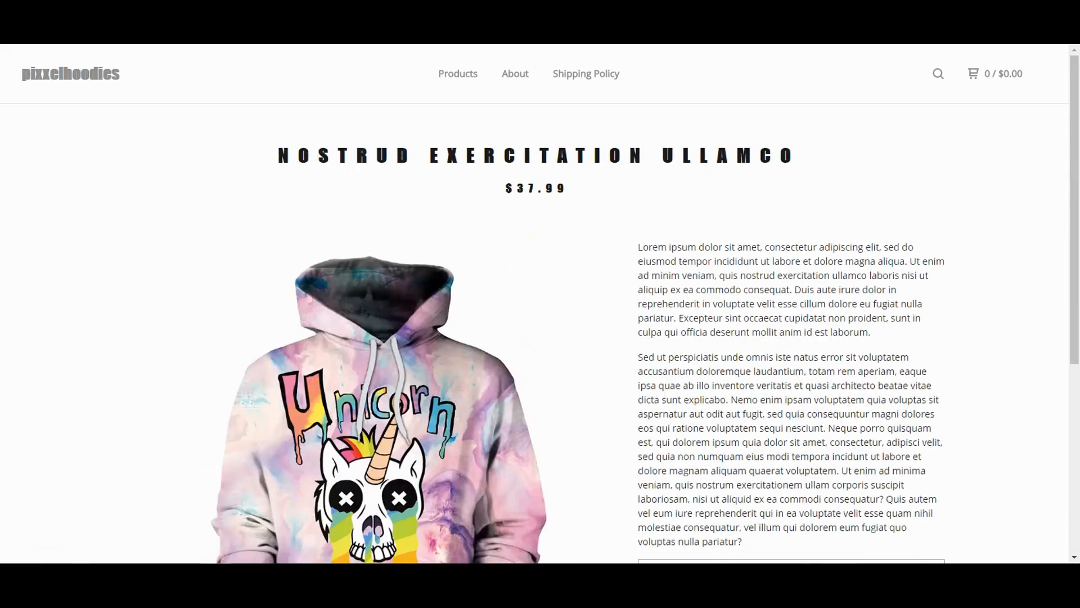
pyautogui.moveTo(1075, 197); pyautogui.dragTo(1074, 361)
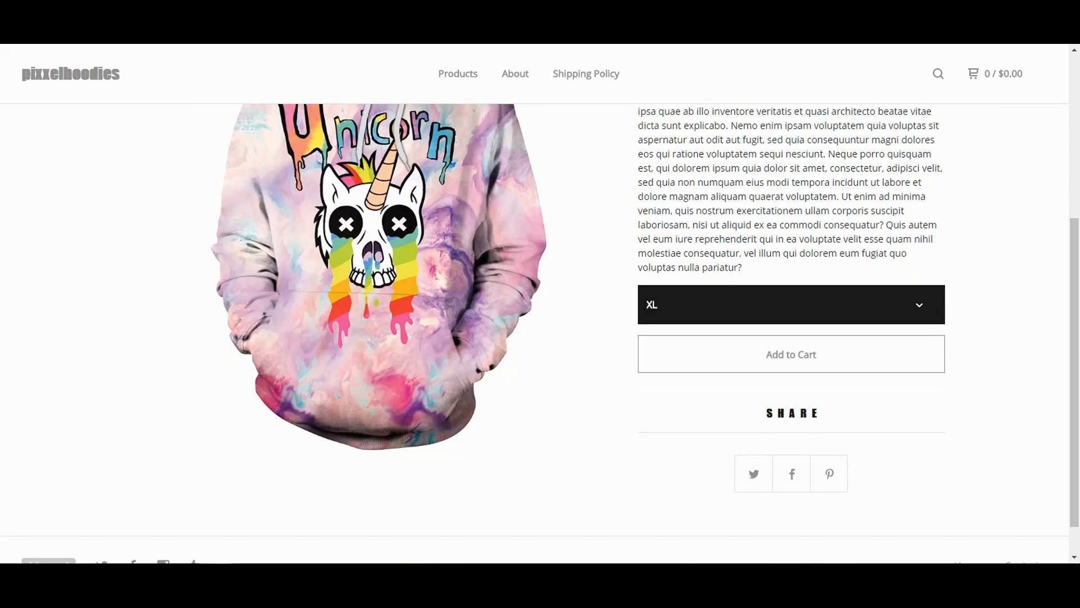
pyautogui.click(791, 304)
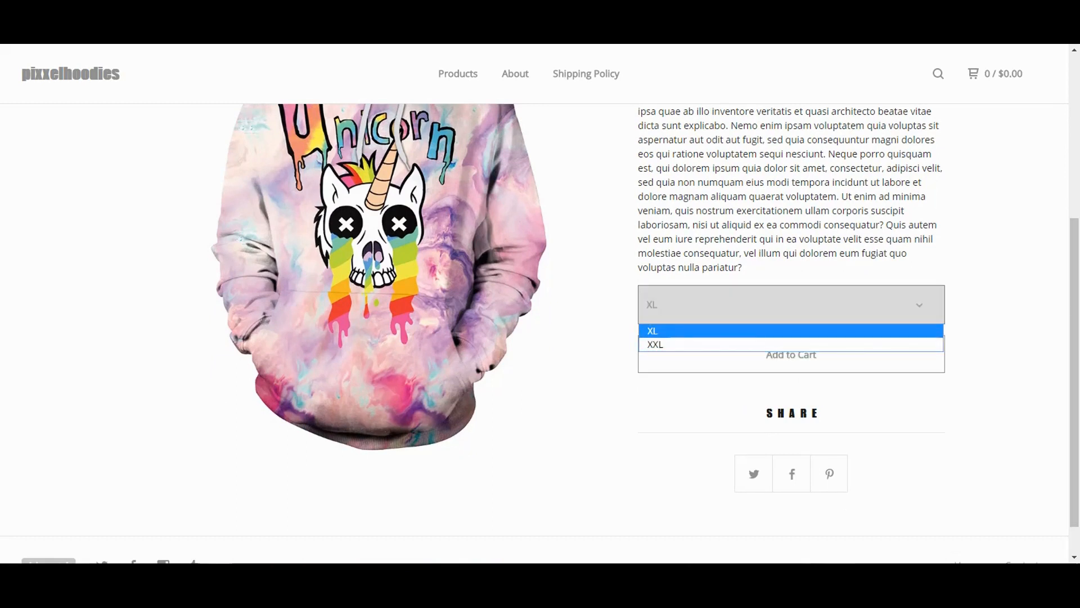
pyautogui.click(791, 305)
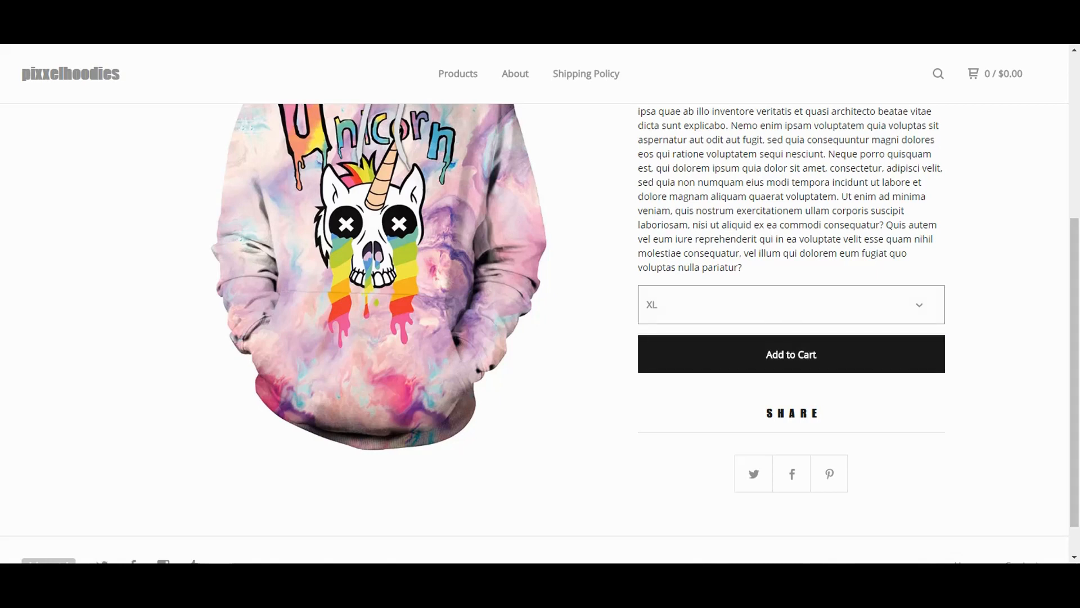
pyautogui.scroll(-1, 539, 333)
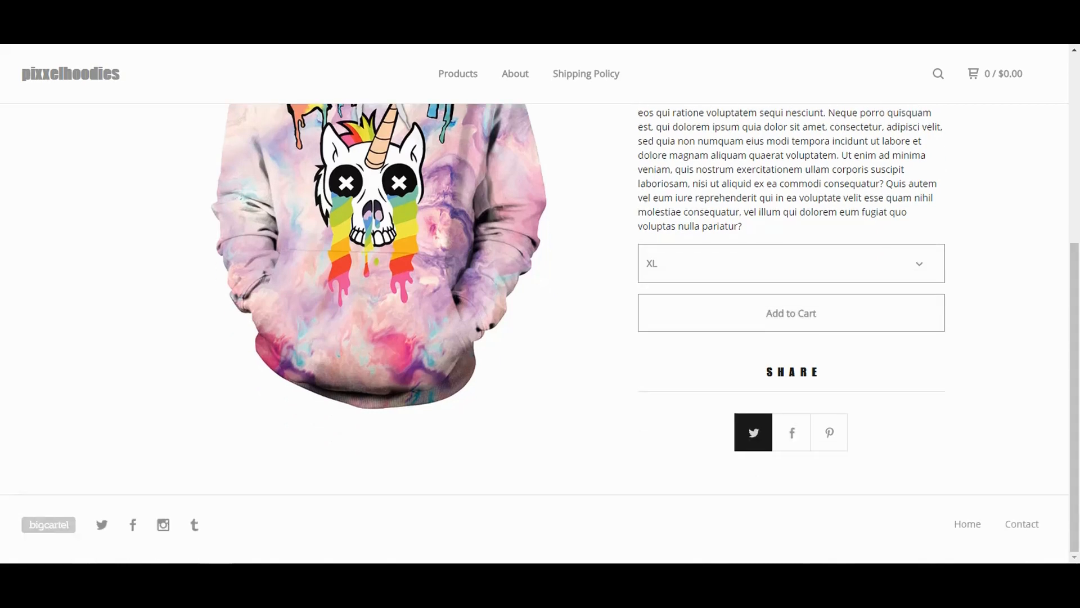
pyautogui.scroll(8, 539, 333)
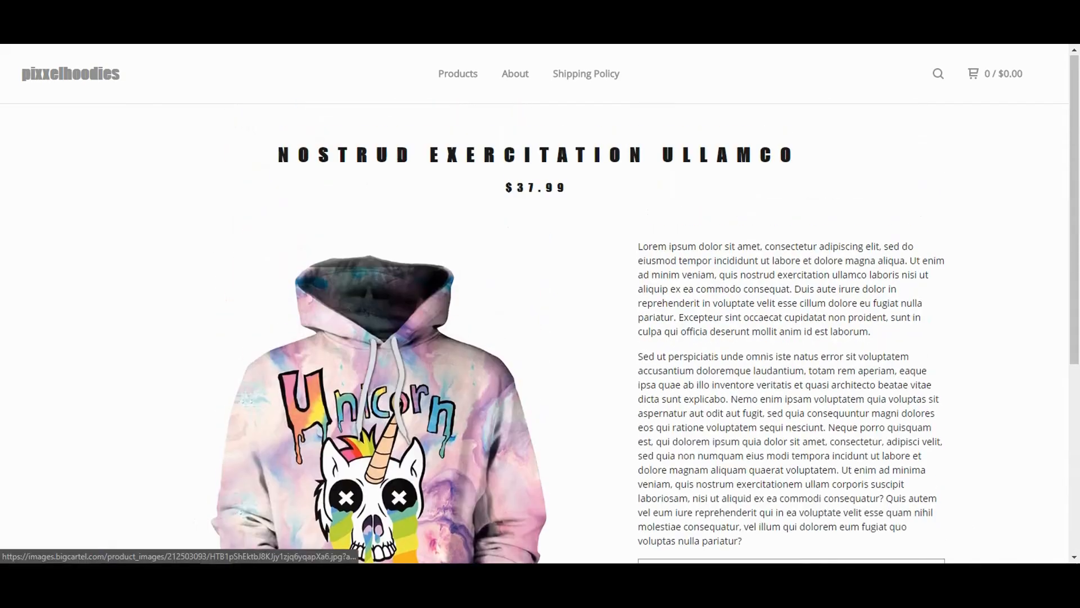
pyautogui.scroll(-2, 539, 333)
pyautogui.scroll(2, 539, 333)
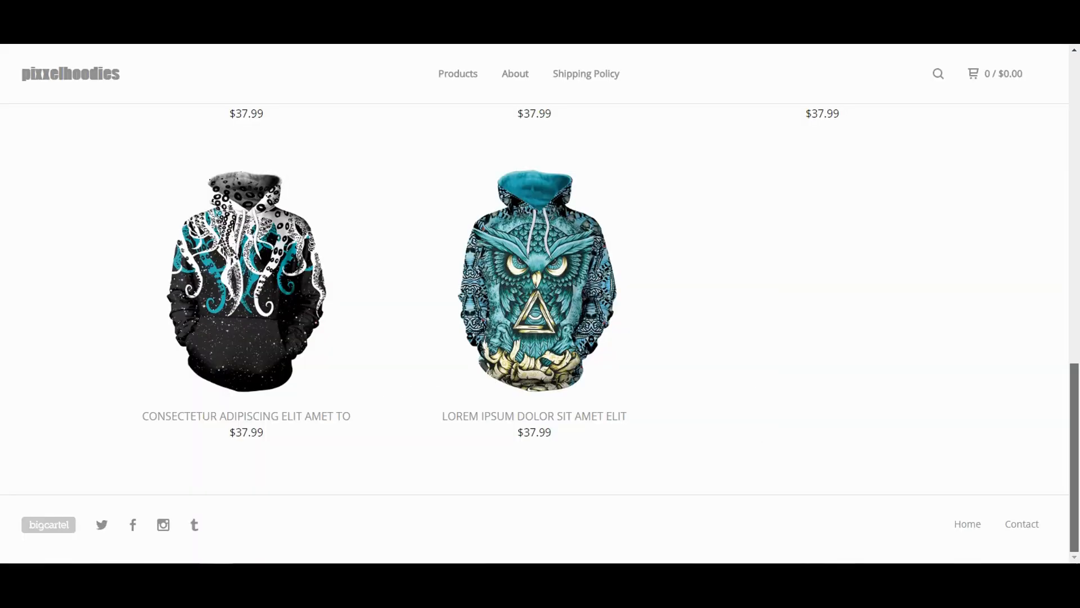
# - Look over the home page once more, from the footer back up to the welcome slideshow
pyautogui.scroll(10, 540, 304)
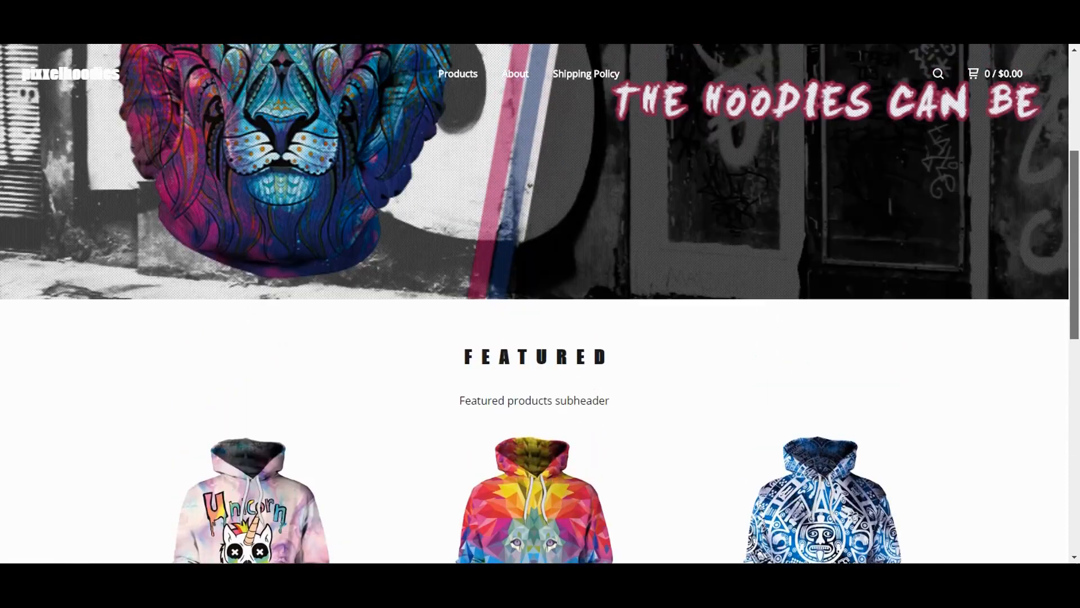
pyautogui.scroll(5, 540, 304)
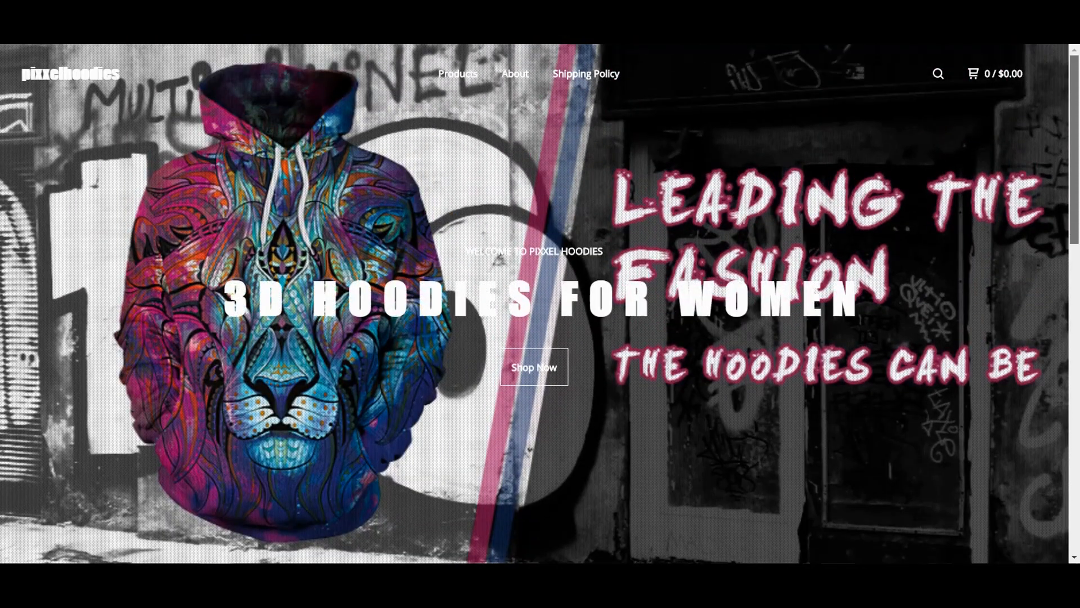